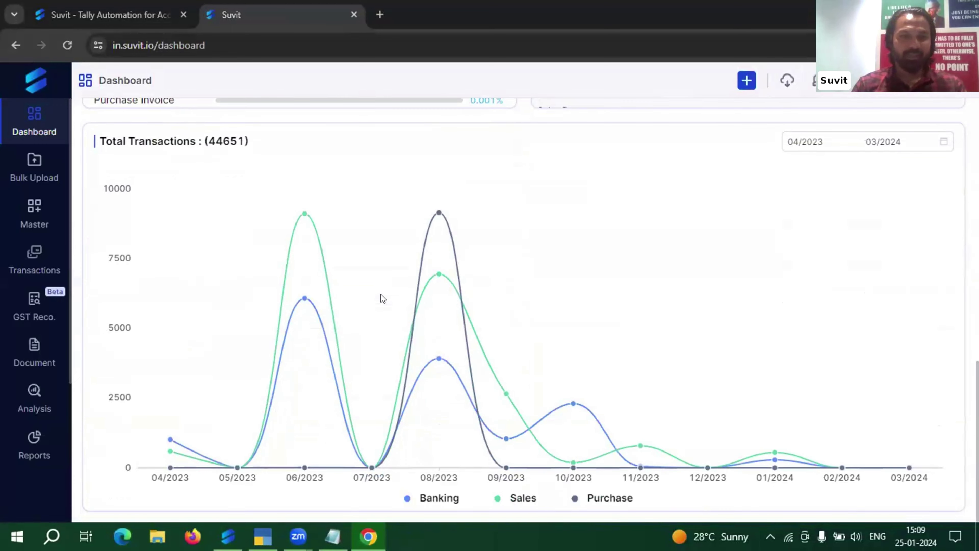
# - Open Bulk Upload and look through its Banking, Sales and Items sections
pyautogui.scroll(10, 382, 298)
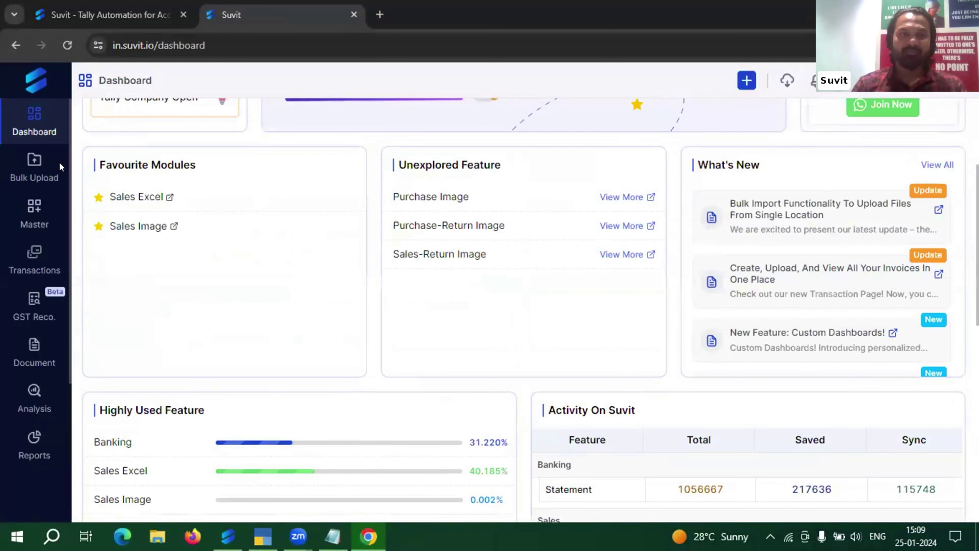
pyautogui.click(46, 169)
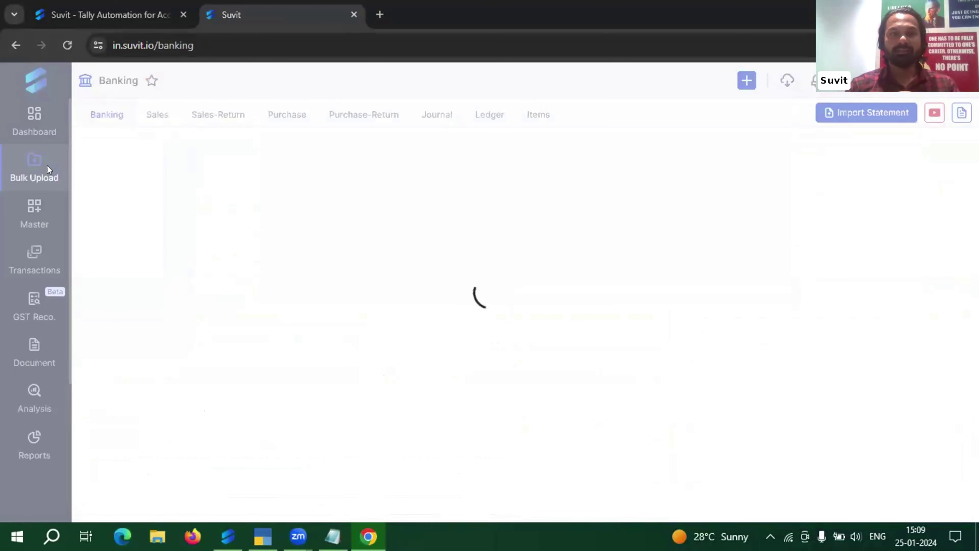
pyautogui.moveTo(45, 170)
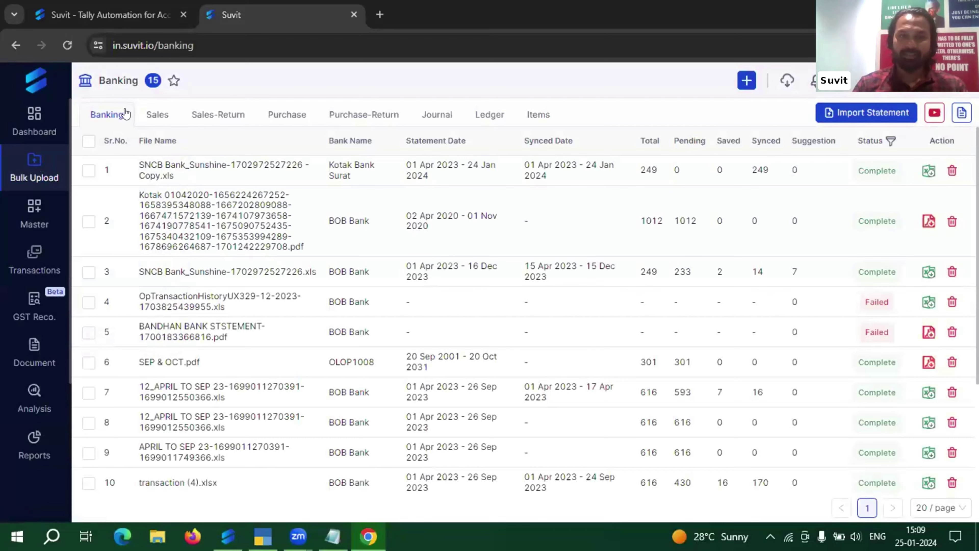
pyautogui.click(156, 115)
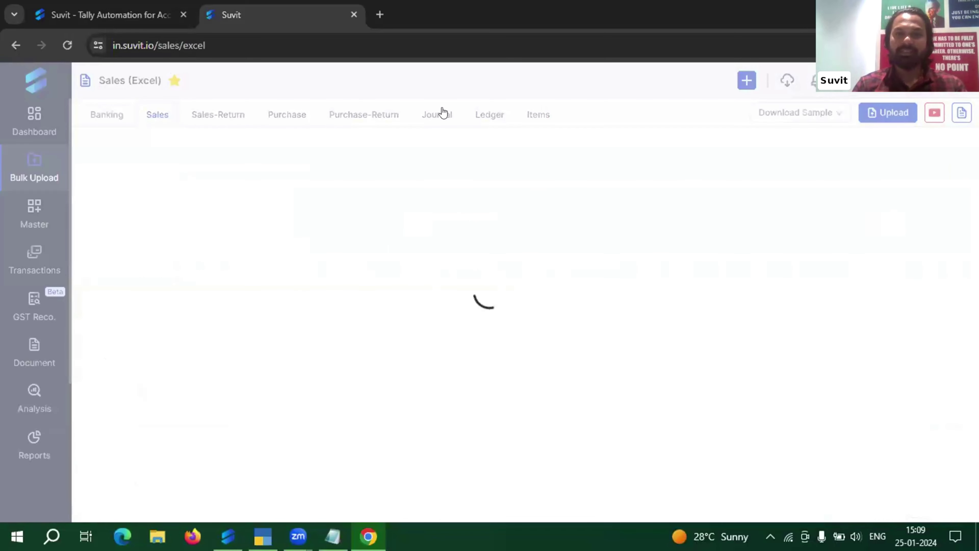
pyautogui.click(519, 117)
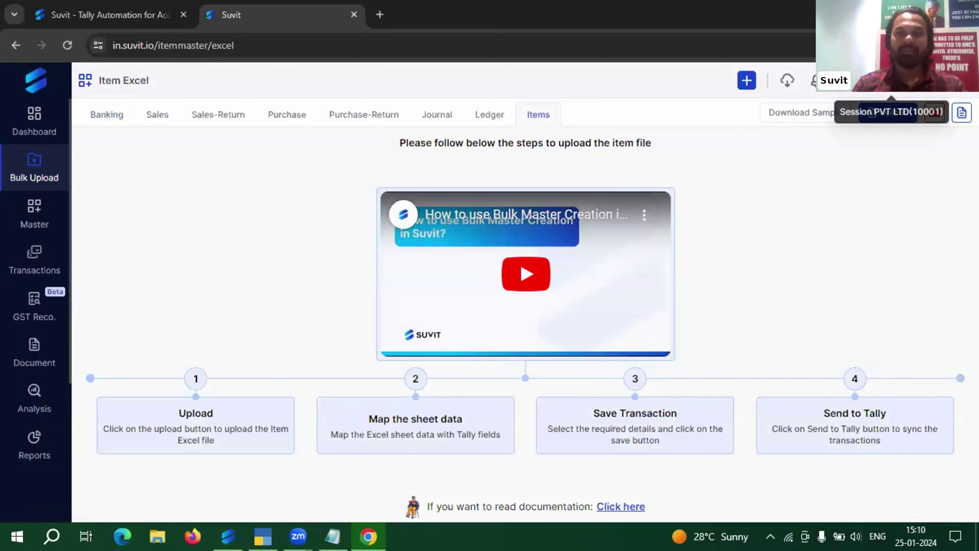
# - Search the company list for "suvit" and switch the active company to Suvit
pyautogui.click(891, 81)
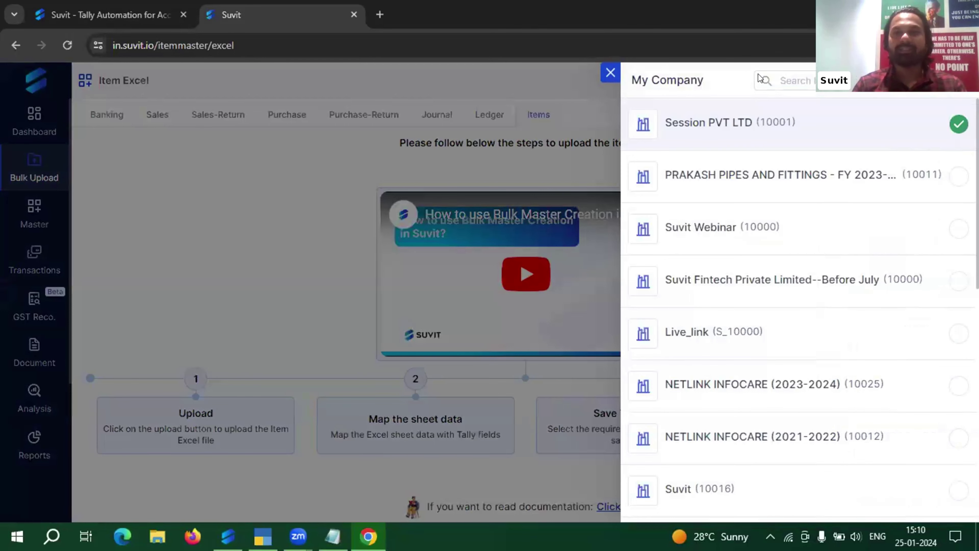
pyautogui.click(610, 73)
pyautogui.click(891, 81)
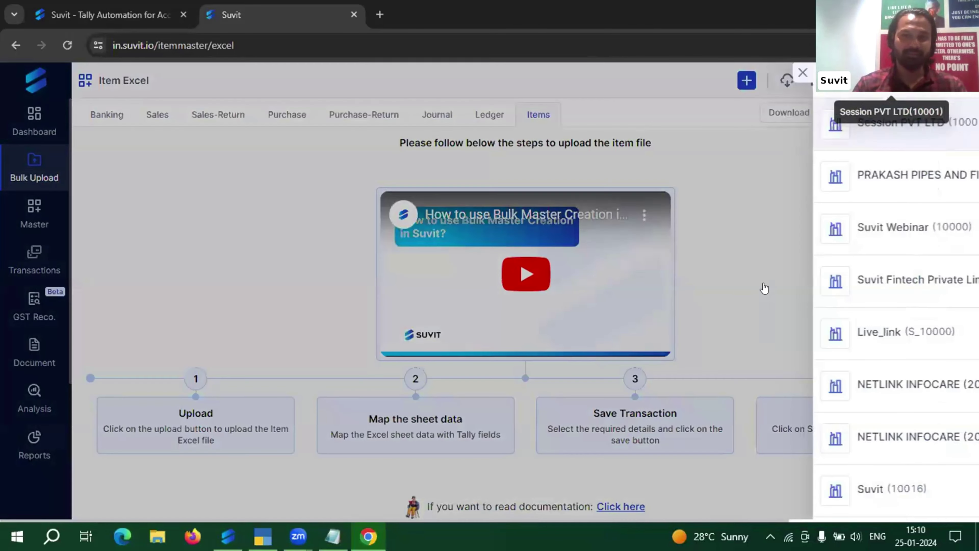
pyautogui.scroll(-6, 755, 311)
pyautogui.scroll(6, 754, 311)
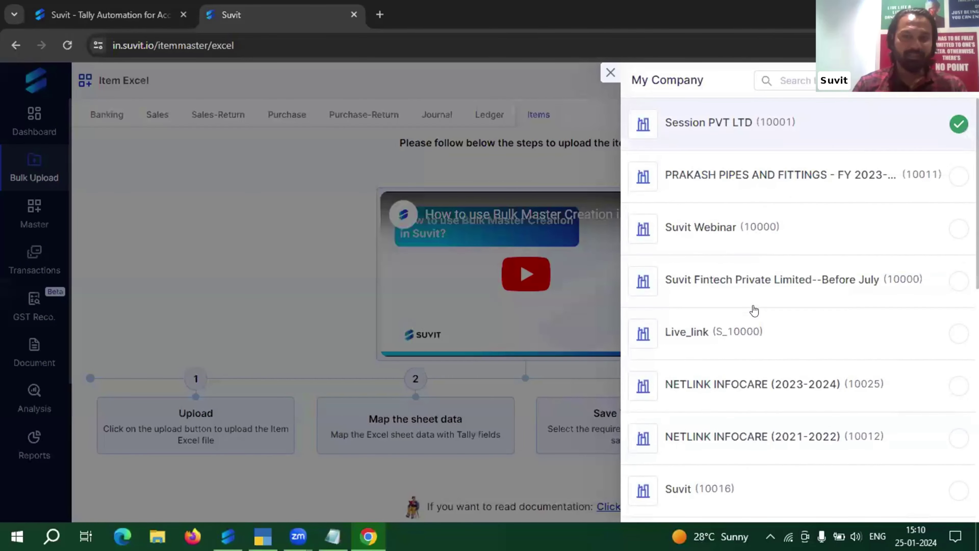
pyautogui.click(791, 79)
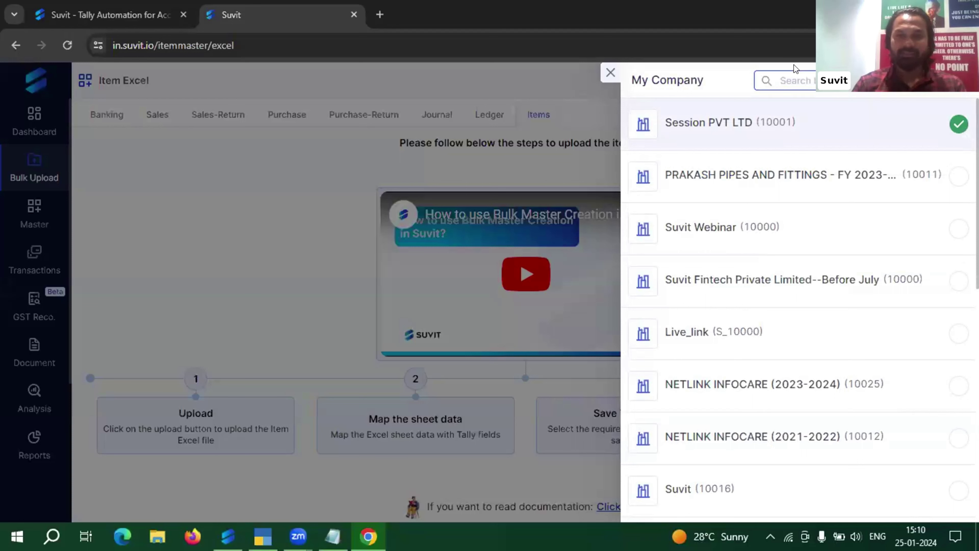
pyautogui.write('suvit')
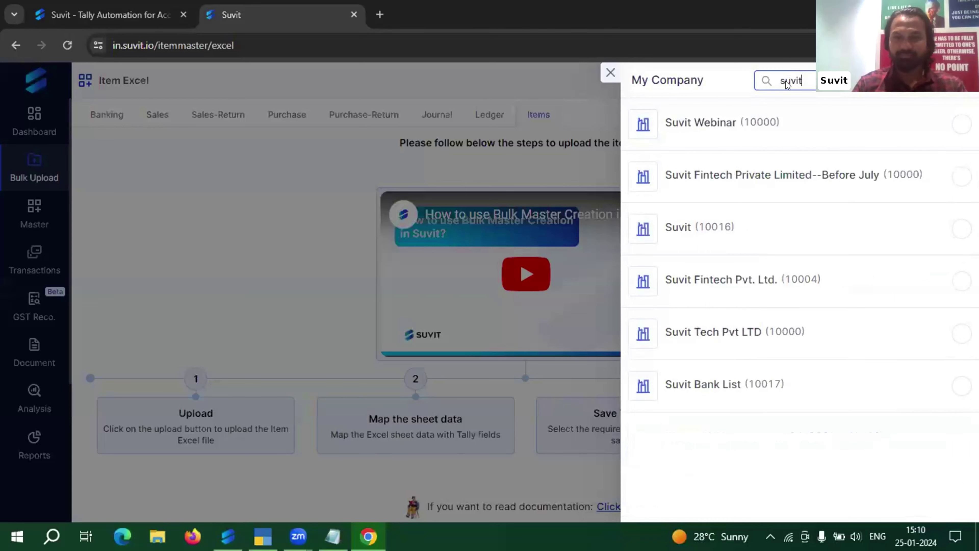
pyautogui.click(769, 221)
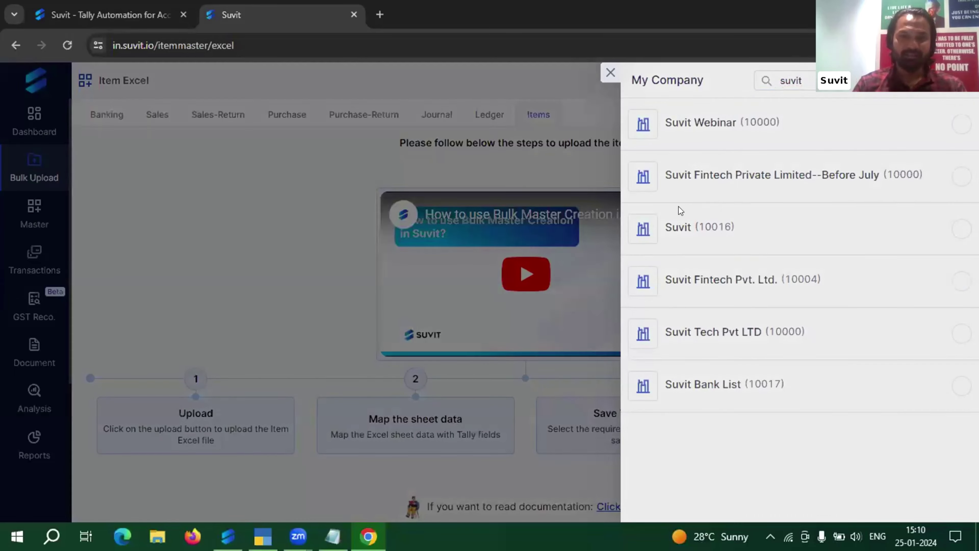
pyautogui.click(662, 226)
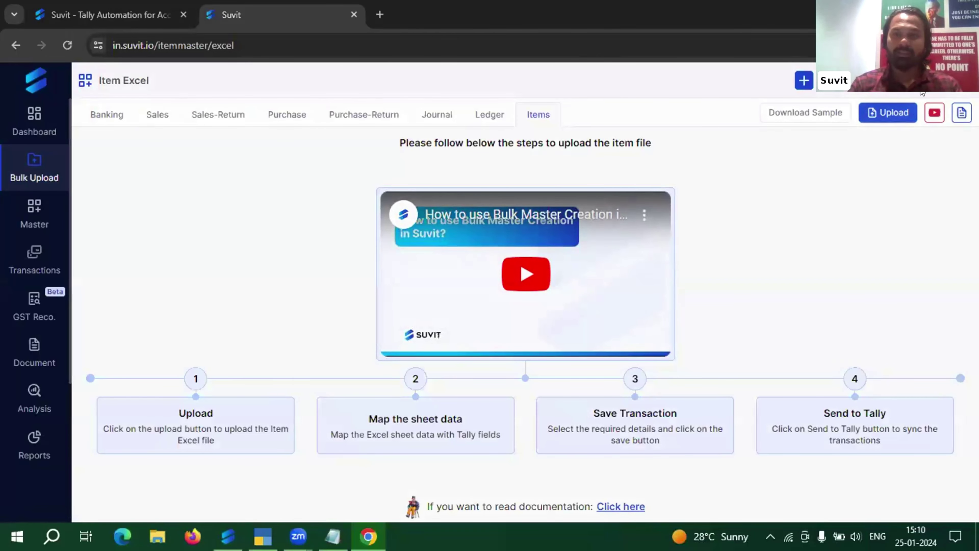
# - View the full My Companies list and return to the item upload page
pyautogui.click(834, 80)
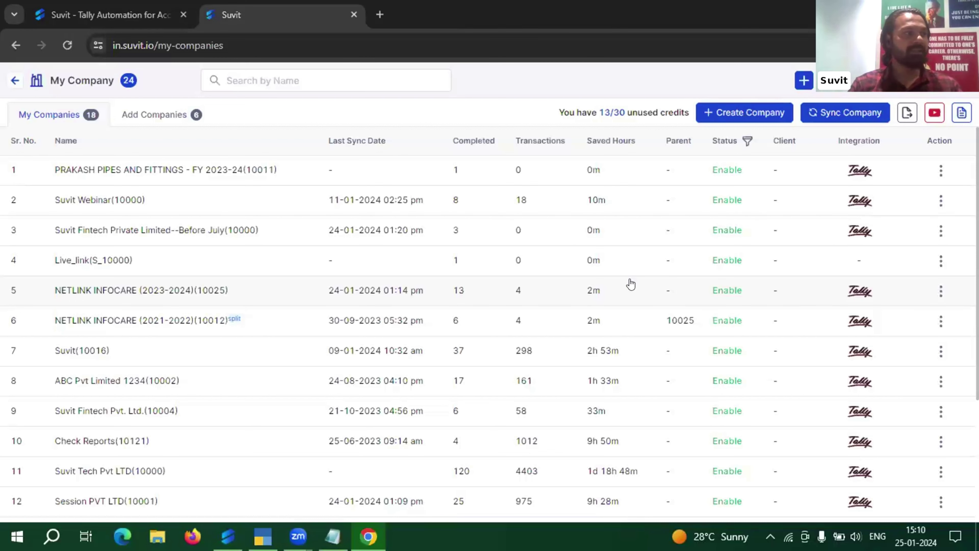
pyautogui.click(15, 81)
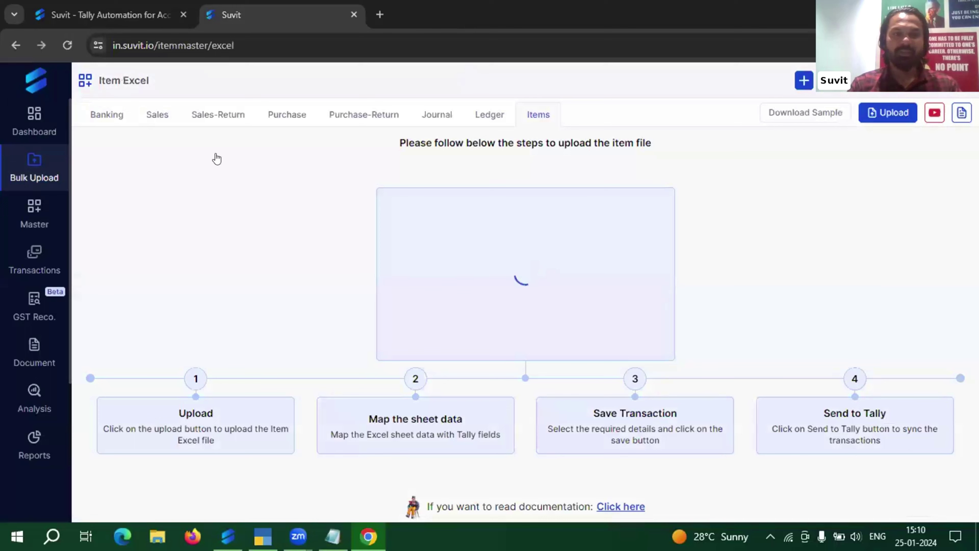
# - Download Sales sheet data-1700719685596.xlsx, the first file in the Sales bulk uploads
pyautogui.click(169, 118)
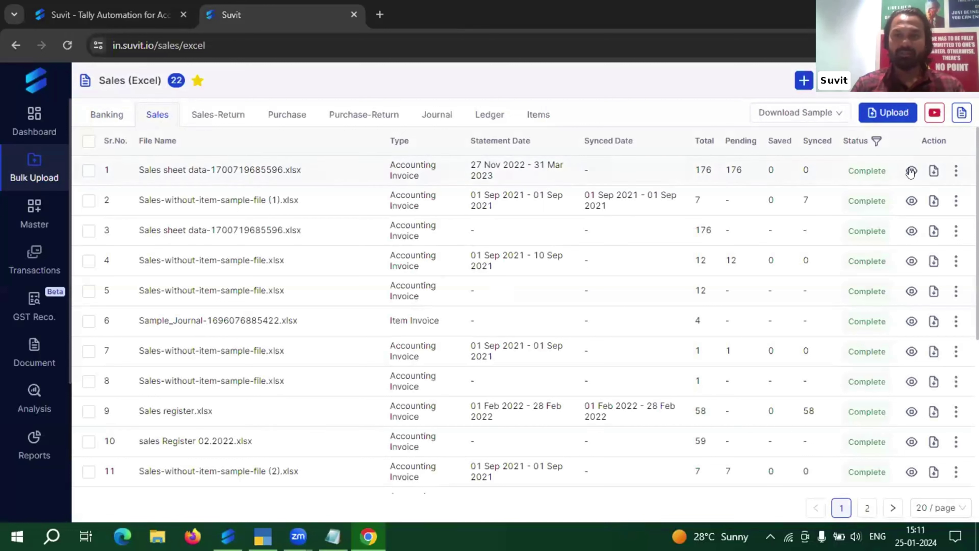
pyautogui.click(934, 171)
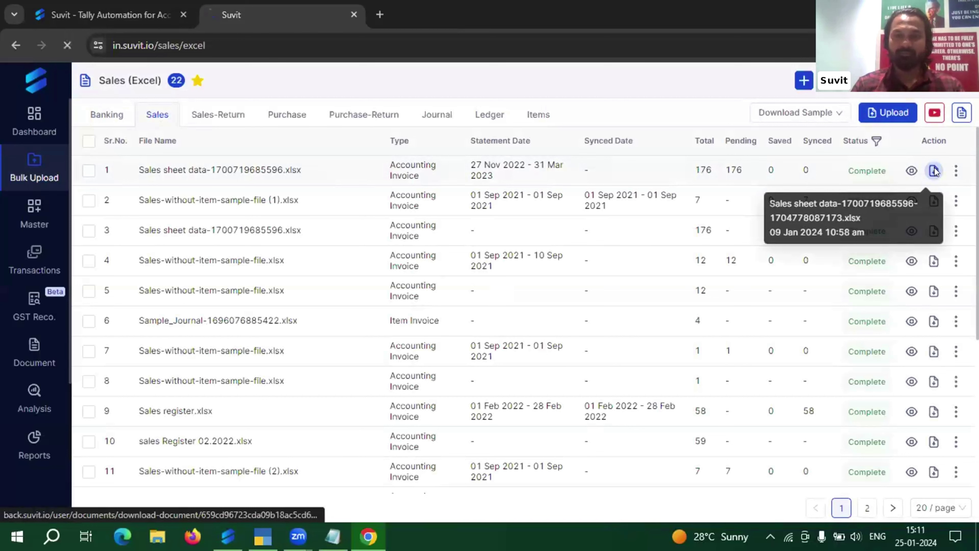
# - Upload the downloaded sales sheet as a new sales file and accept its automatically selected field mapping
pyautogui.click(883, 115)
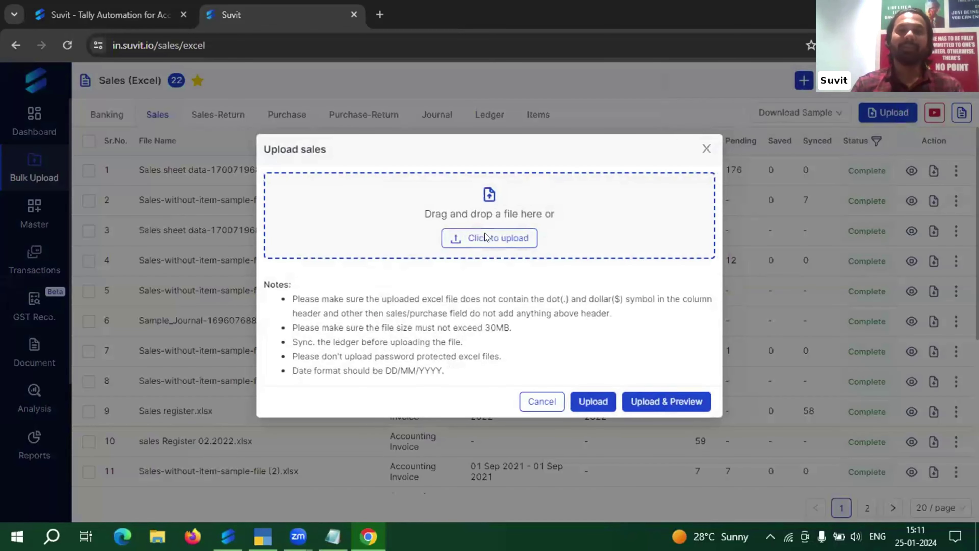
pyautogui.click(486, 237)
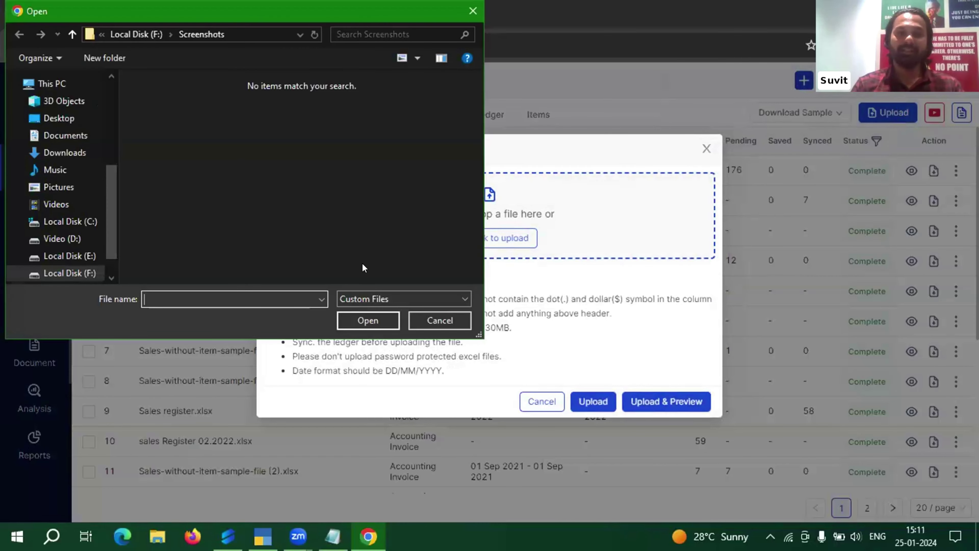
pyautogui.press('Escape')
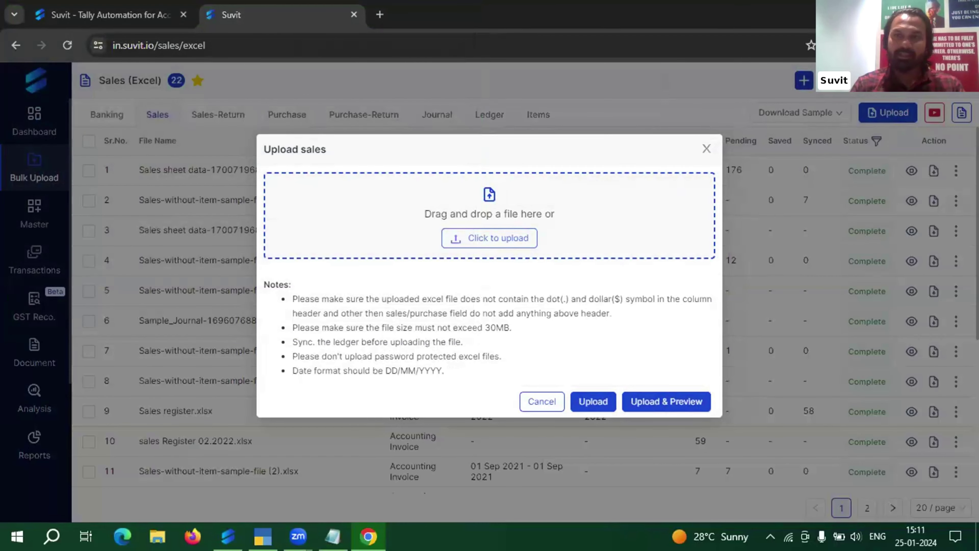
pyautogui.click(883, 45)
pyautogui.moveTo(771, 119); pyautogui.dragTo(535, 220)
pyautogui.click(599, 418)
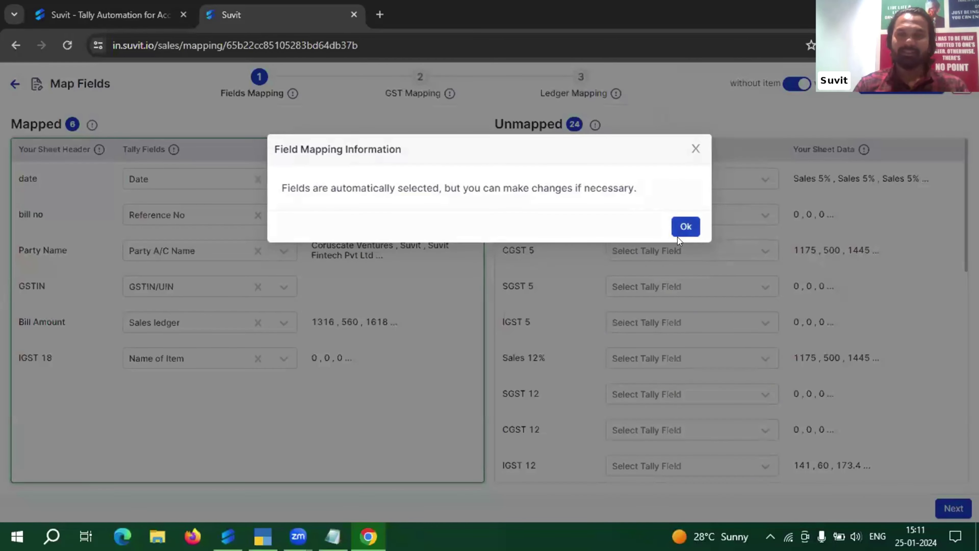
pyautogui.click(679, 234)
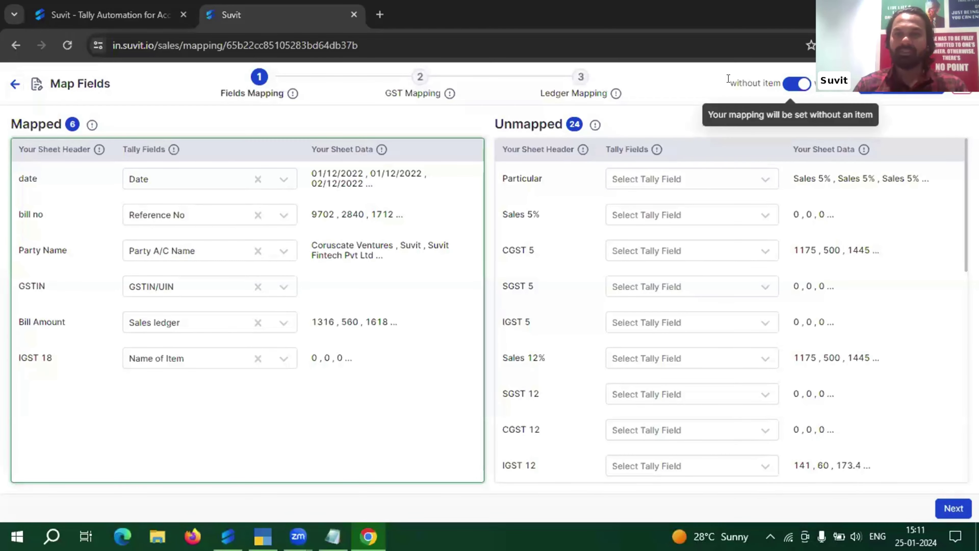
# - Switch the sales sheet's mapping to without item, accept the automatic fields and open the Tally field choices for Party Name
pyautogui.moveTo(729, 79); pyautogui.dragTo(844, 101)
pyautogui.click(690, 77)
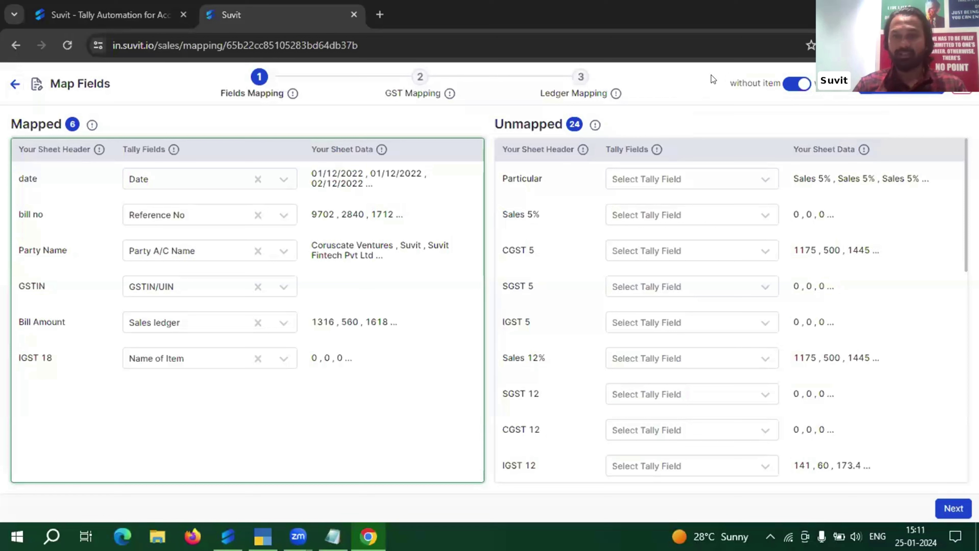
pyautogui.click(764, 84)
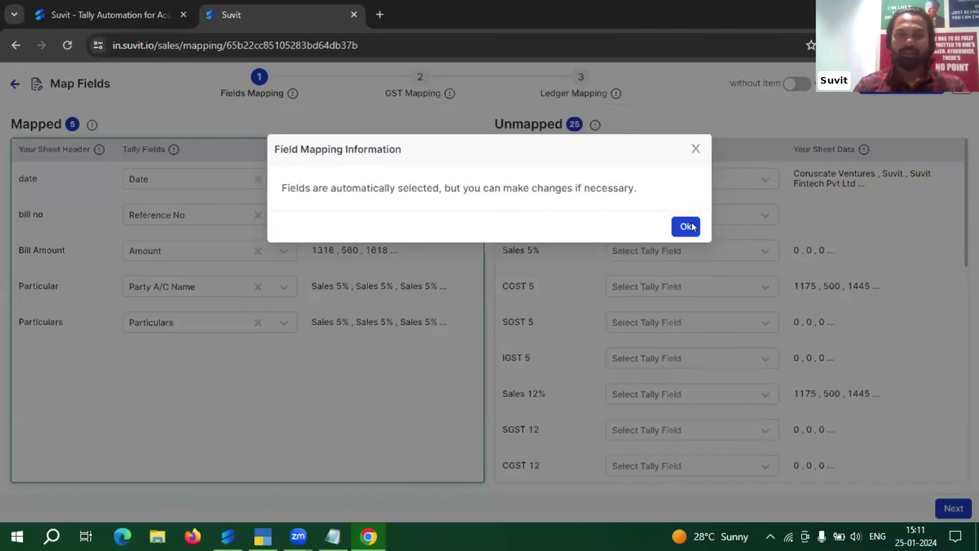
pyautogui.click(690, 226)
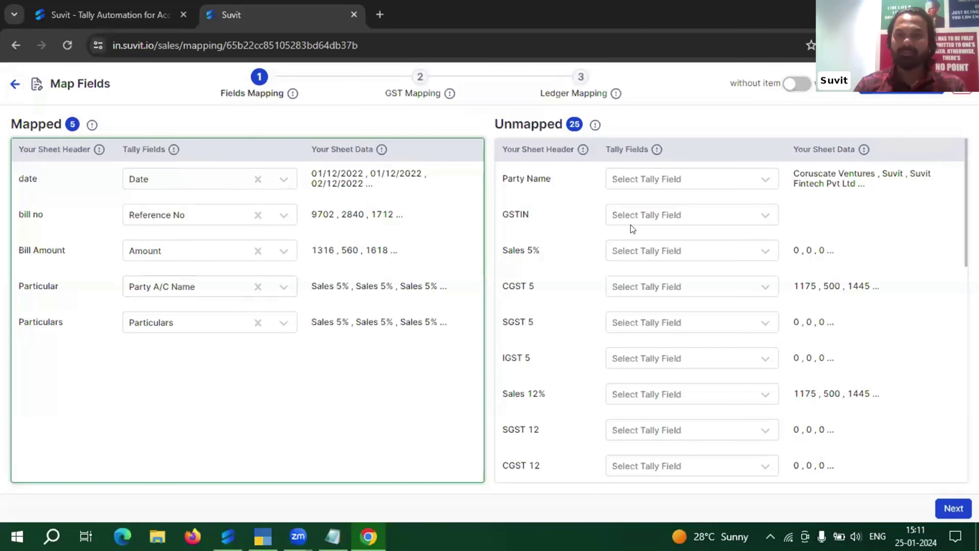
pyautogui.click(657, 187)
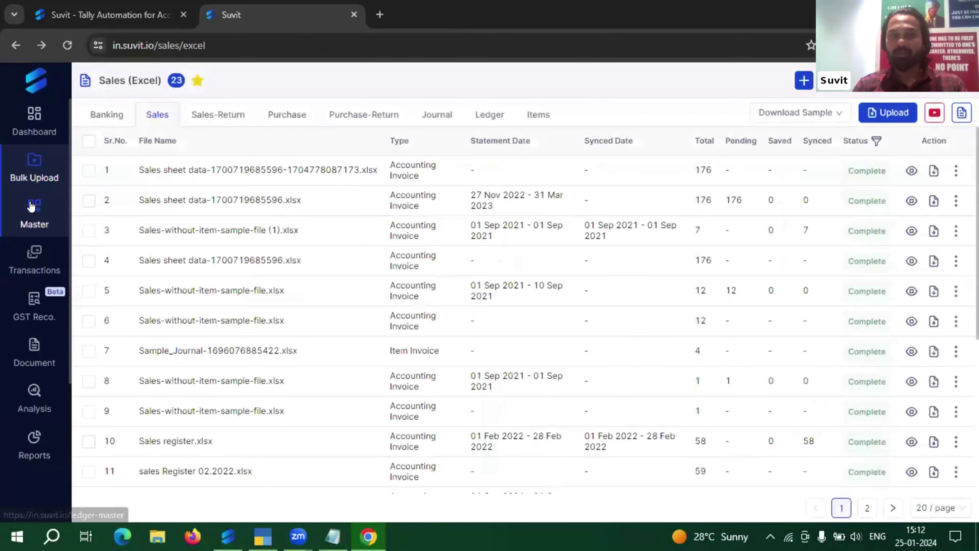
# - View the Ledger master list and go to the Banking bulk uploads
pyautogui.moveTo(33, 214)
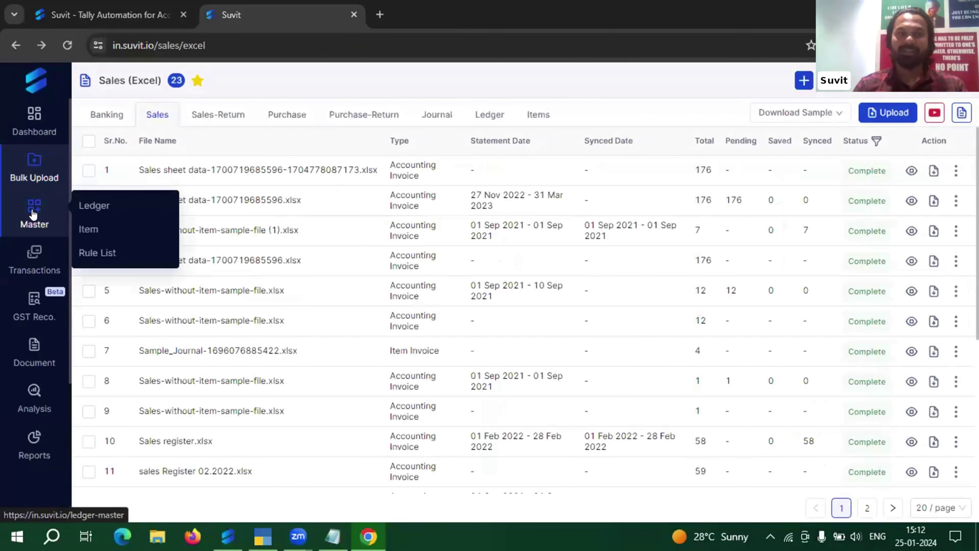
pyautogui.click(33, 214)
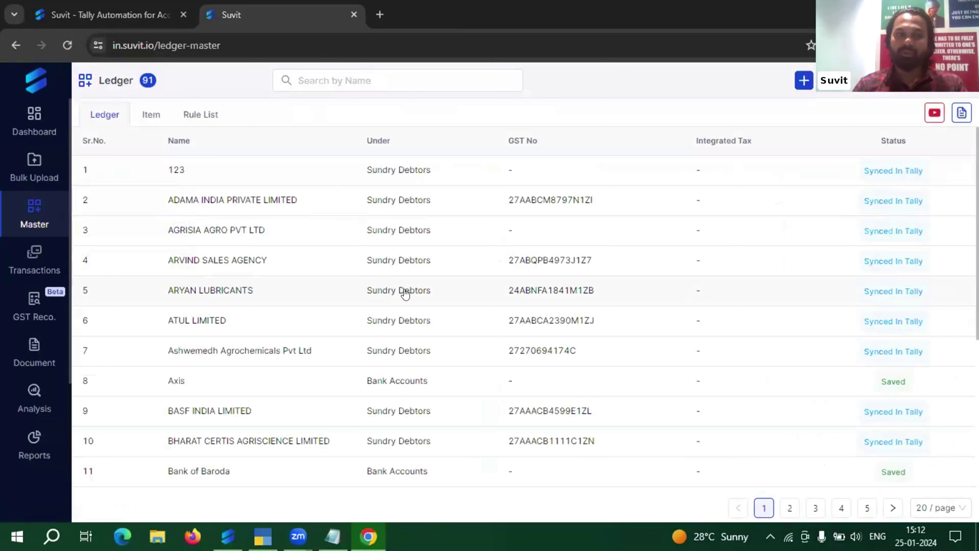
pyautogui.moveTo(15, 176)
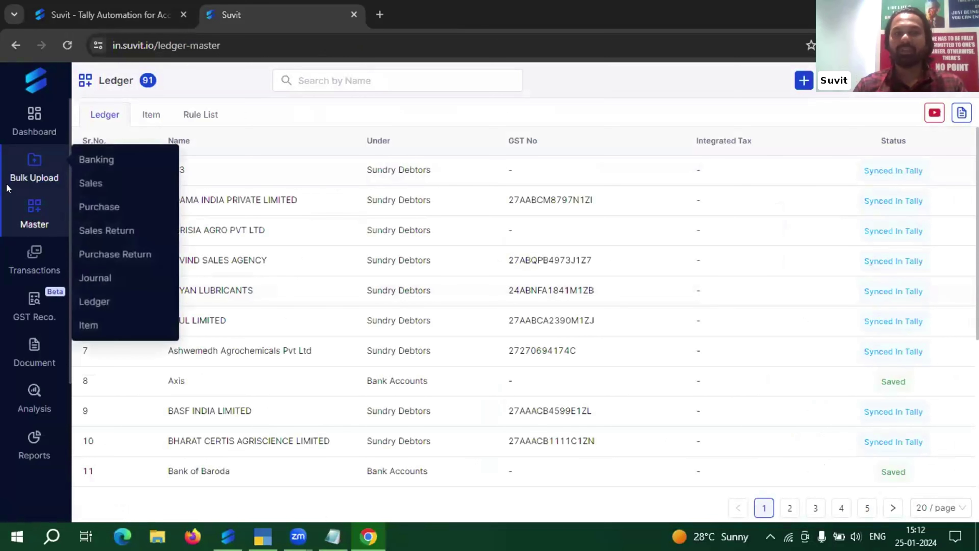
pyautogui.click(96, 158)
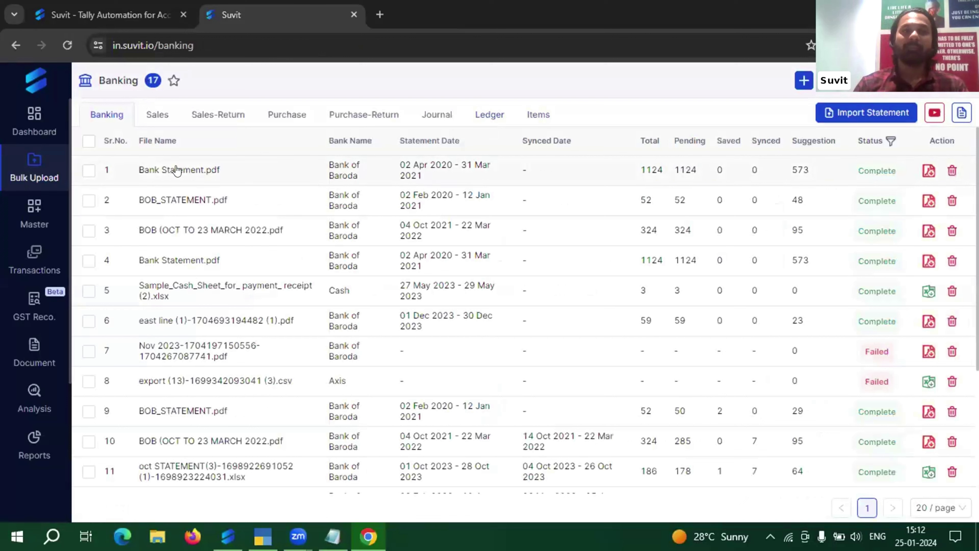
# - Look through the Ledger, Item and Rule List pages of the master data
pyautogui.moveTo(45, 228)
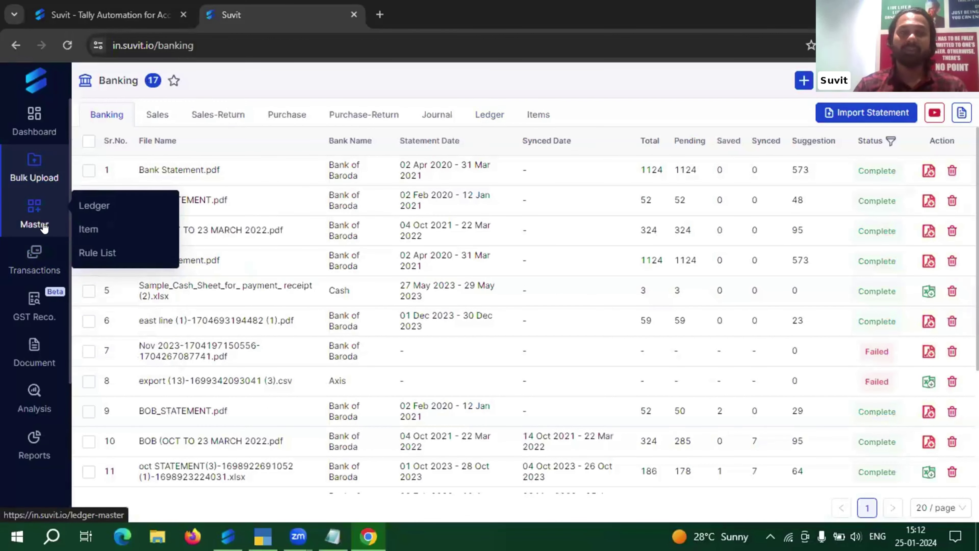
pyautogui.click(40, 226)
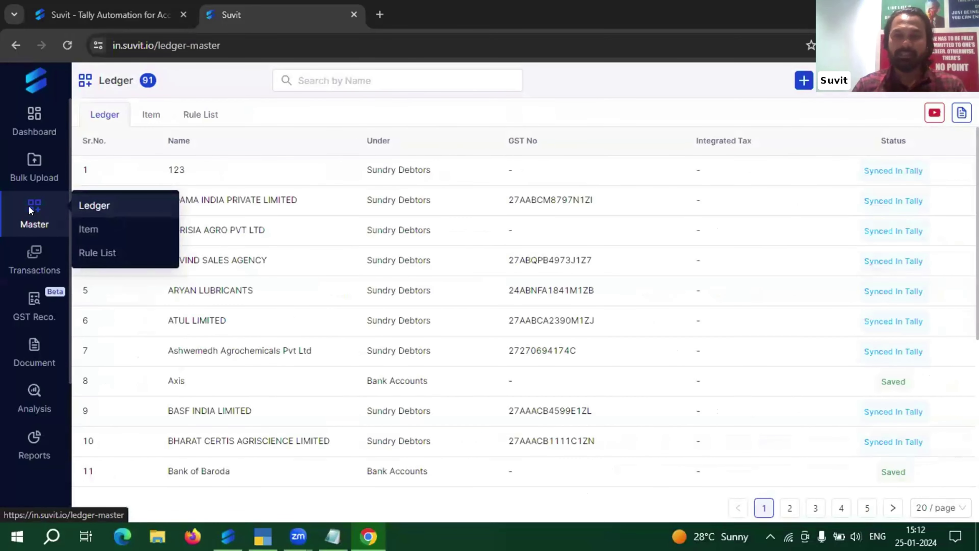
pyautogui.scroll(-5, 453, 317)
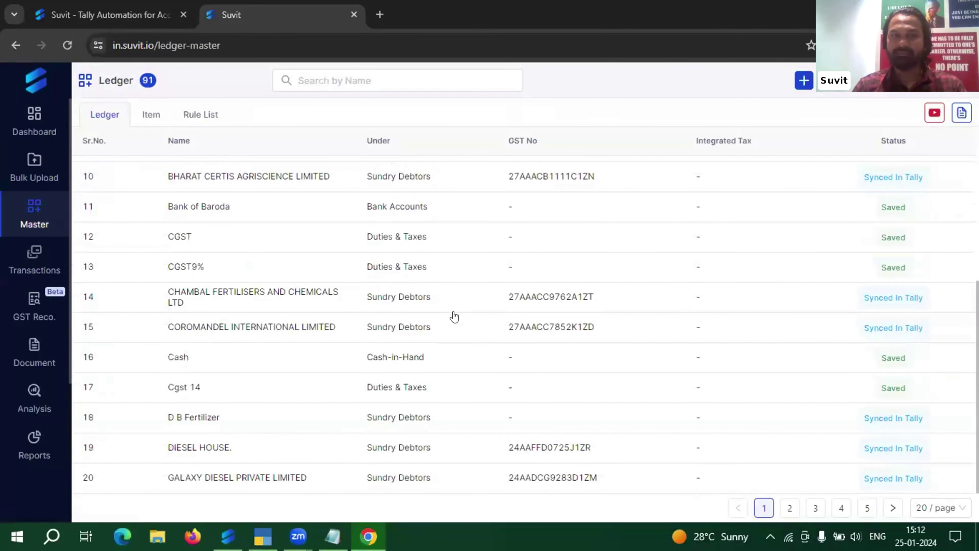
pyautogui.click(157, 121)
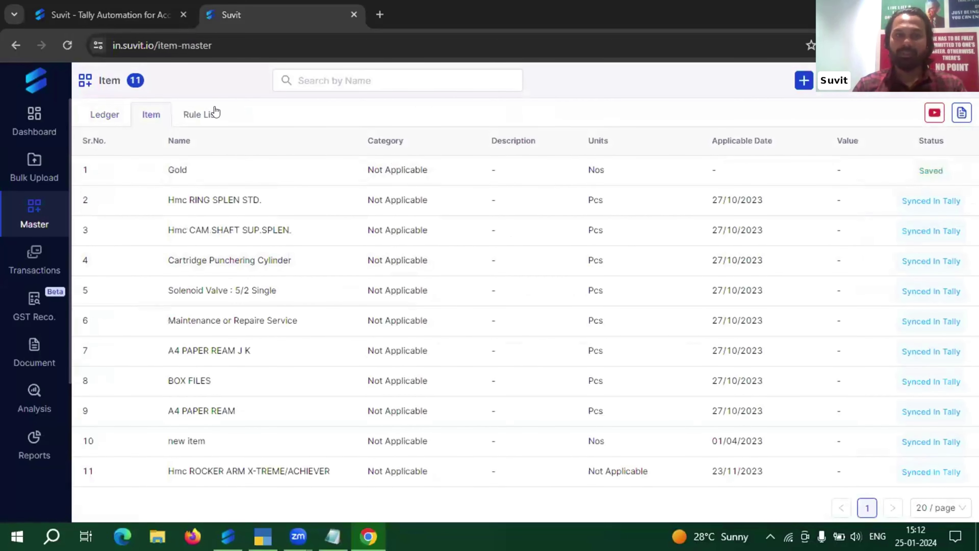
pyautogui.click(216, 112)
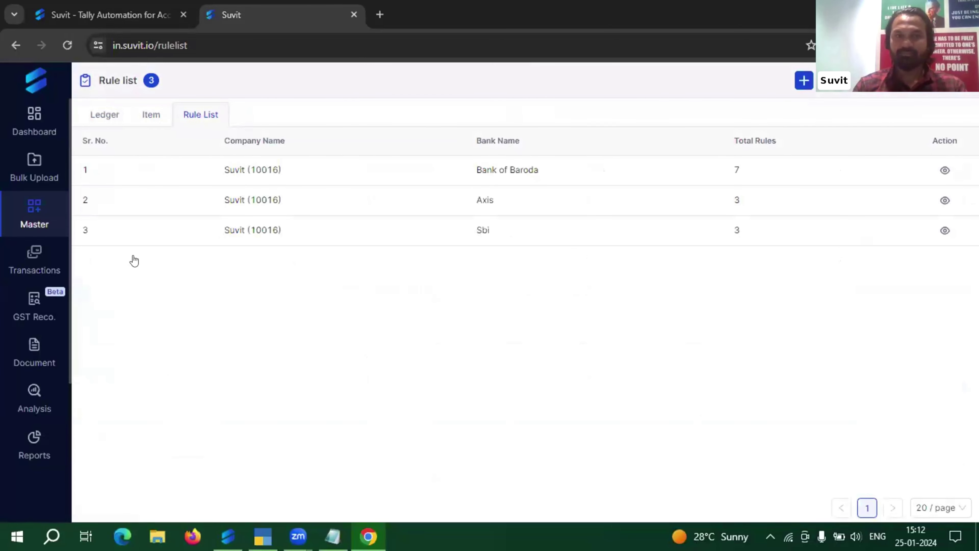
# - Open the extracted transactions of the first Bank Statement.pdf in the Banking bulk uploads
pyautogui.moveTo(26, 190)
pyautogui.click(176, 156)
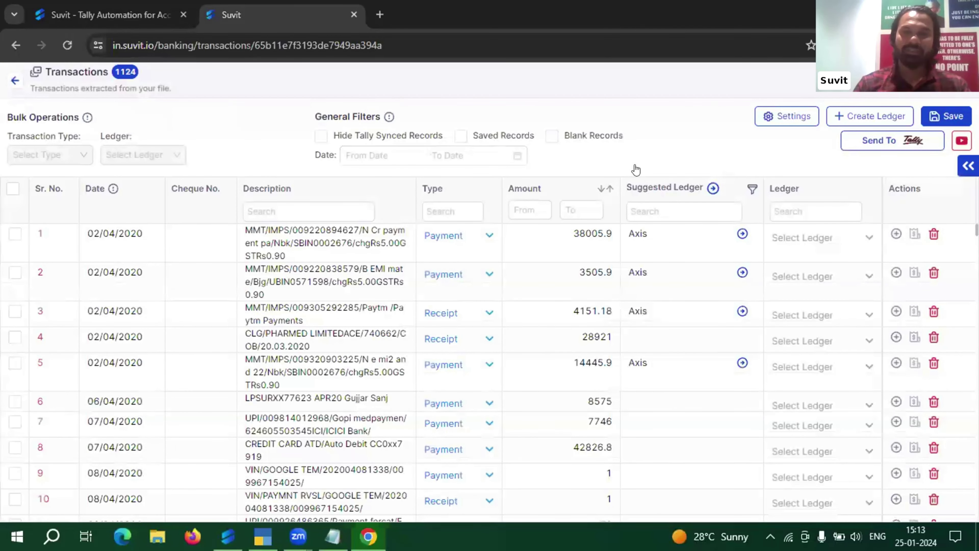
# - Filter the bank transactions by description "mmt" and assign the ADAMA INDIA PRIVATE LIMITED ledger to all of them in bulk
pyautogui.click(322, 207)
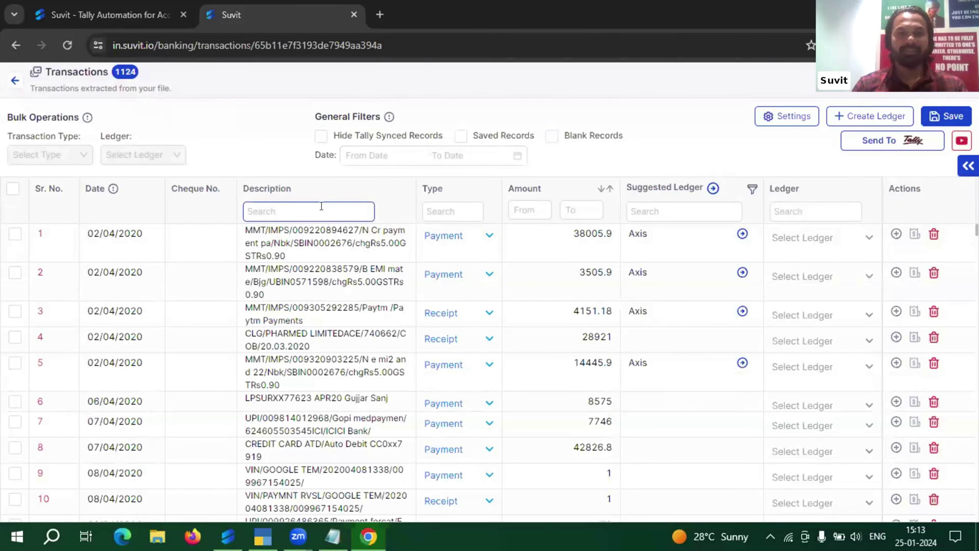
pyautogui.write('mmt')
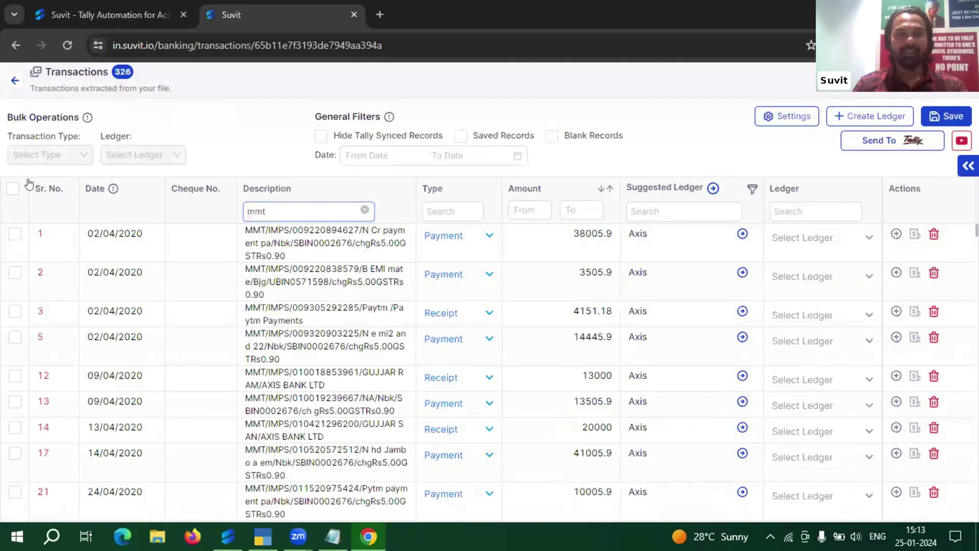
pyautogui.click(14, 189)
pyautogui.click(126, 155)
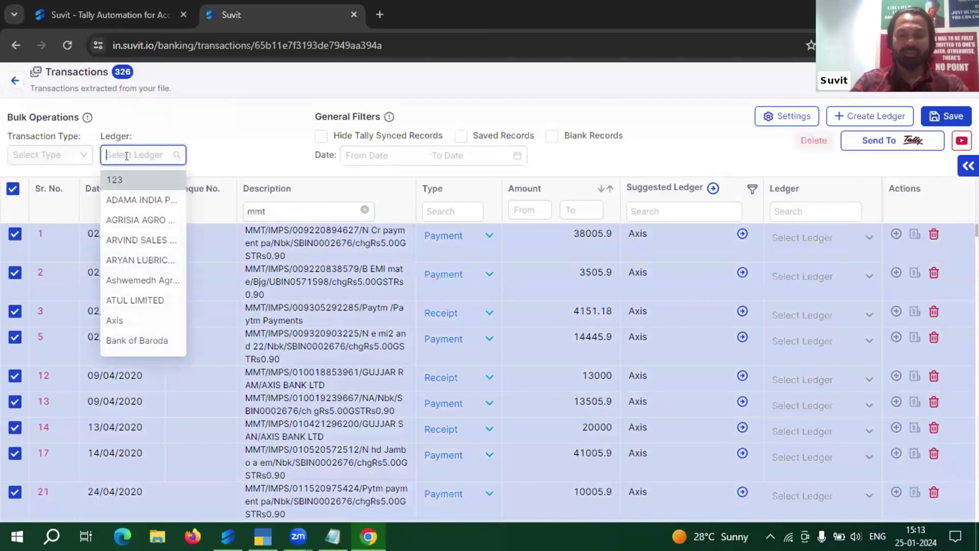
pyautogui.write('mmt')
pyautogui.press('BackSpace')
pyautogui.press('BackSpace')
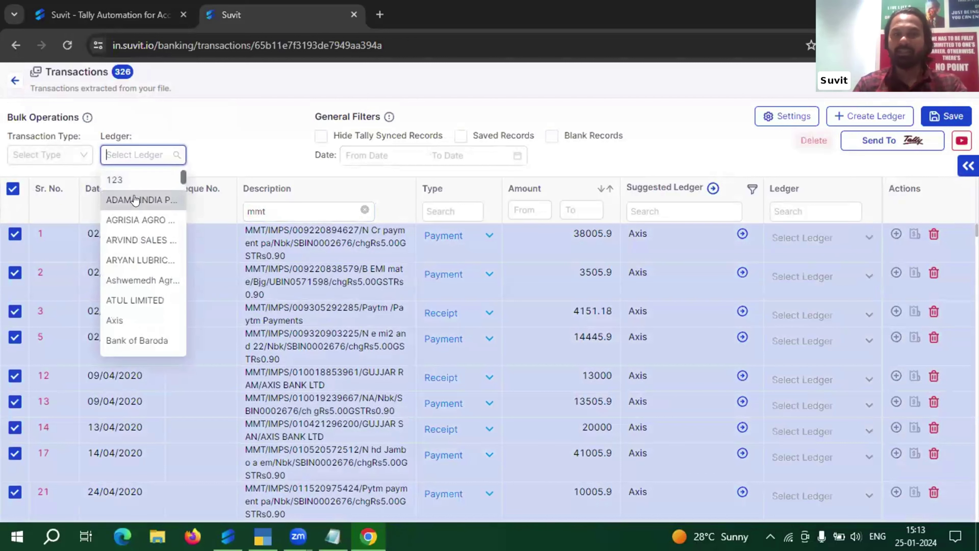
pyautogui.click(137, 196)
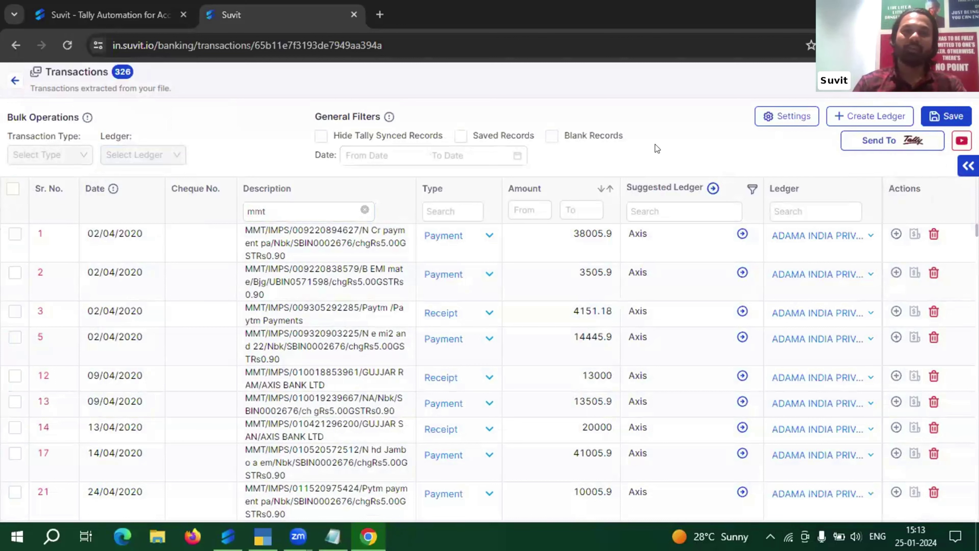
# - Leave the bank statement and look through the Sales, Purchase and Payment lists of the Transactions module
pyautogui.click(15, 81)
pyautogui.moveTo(31, 263)
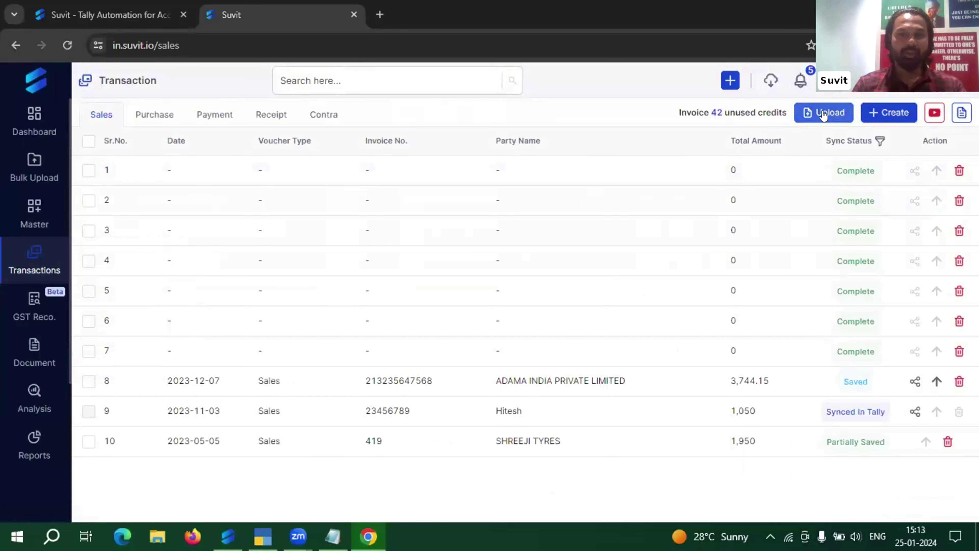
pyautogui.click(156, 109)
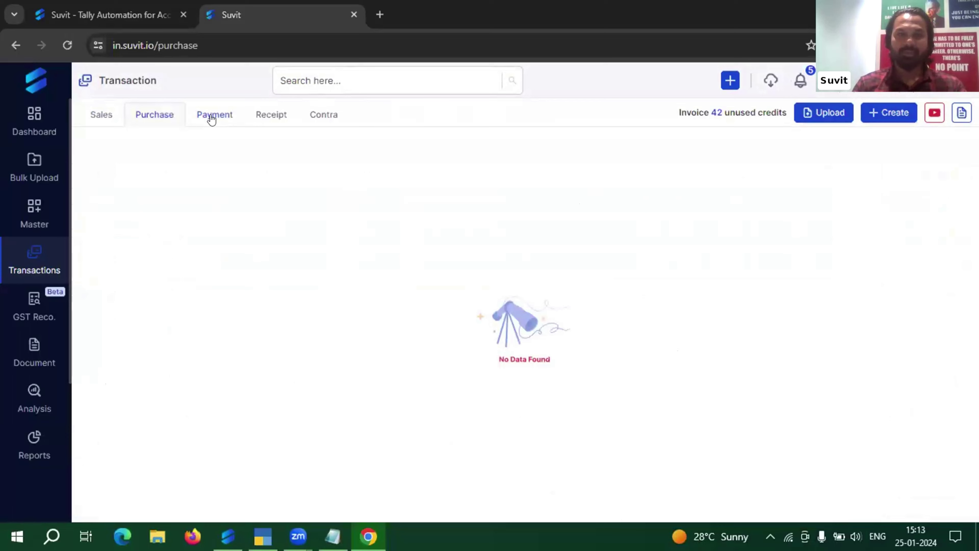
pyautogui.click(212, 119)
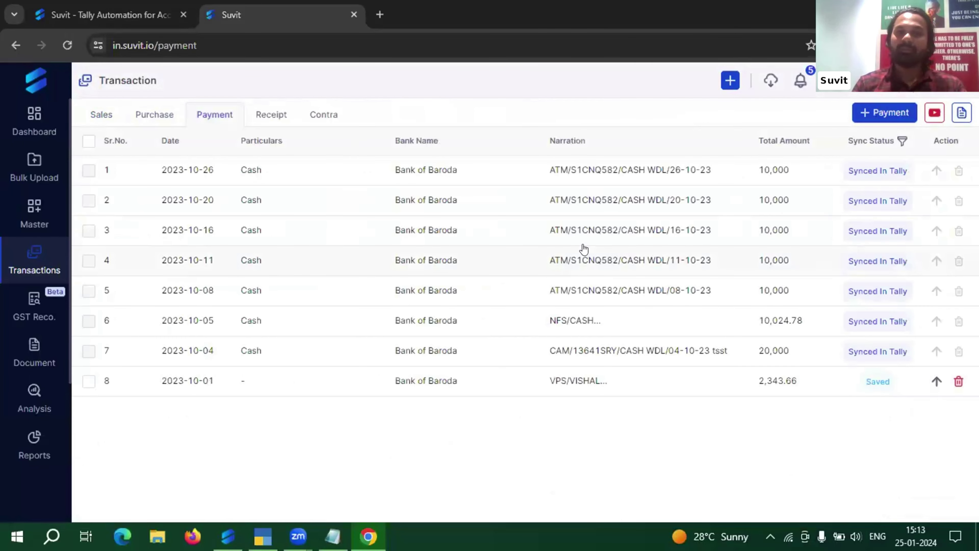
# - Create and save a payment voucher from Bank of Baroda dated 25-01-2024 to ARYAN LUBRICANTS for 12345
pyautogui.click(870, 113)
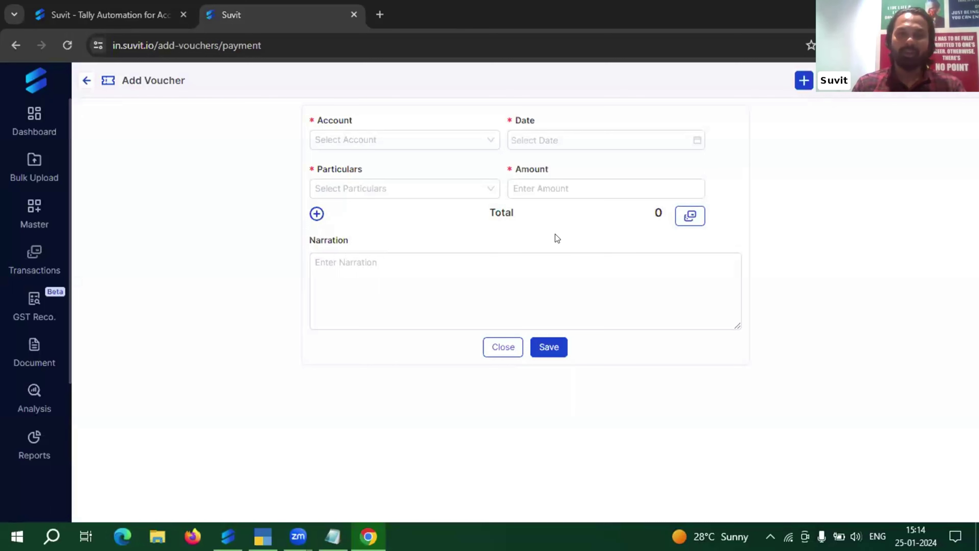
pyautogui.click(400, 135)
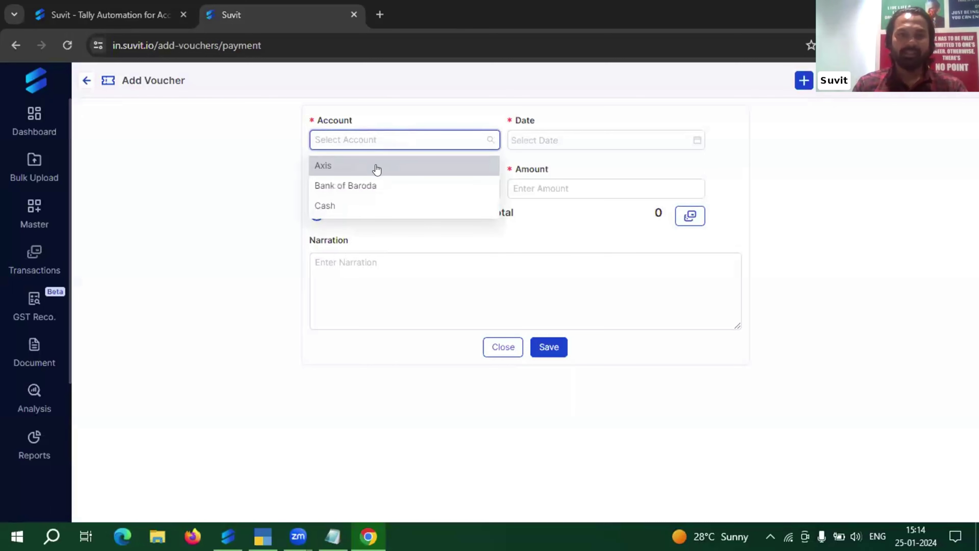
pyautogui.click(371, 186)
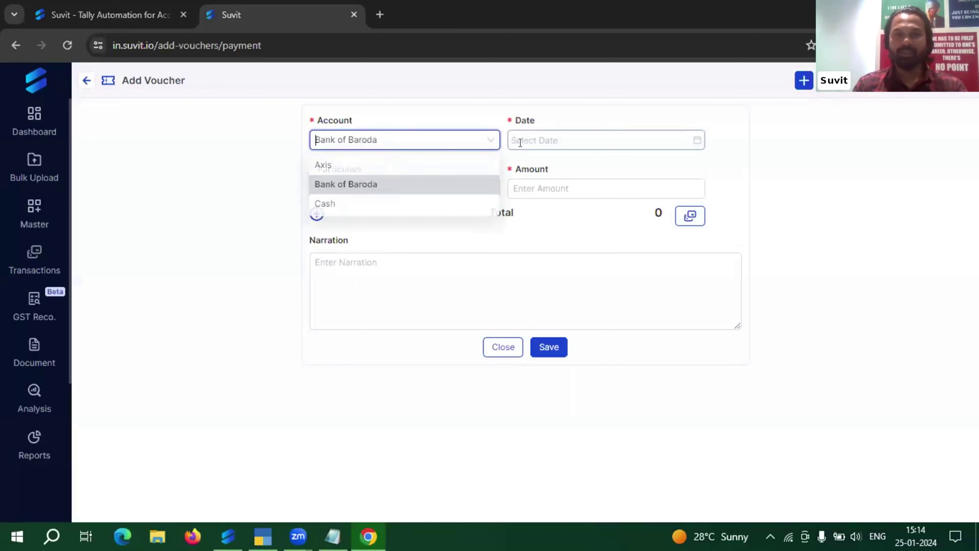
pyautogui.click(537, 136)
pyautogui.click(613, 273)
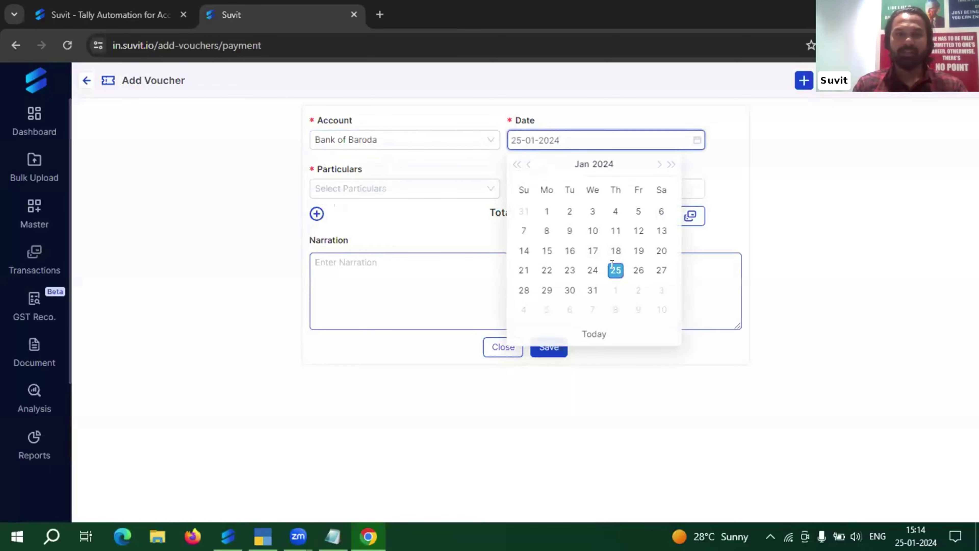
pyautogui.click(419, 188)
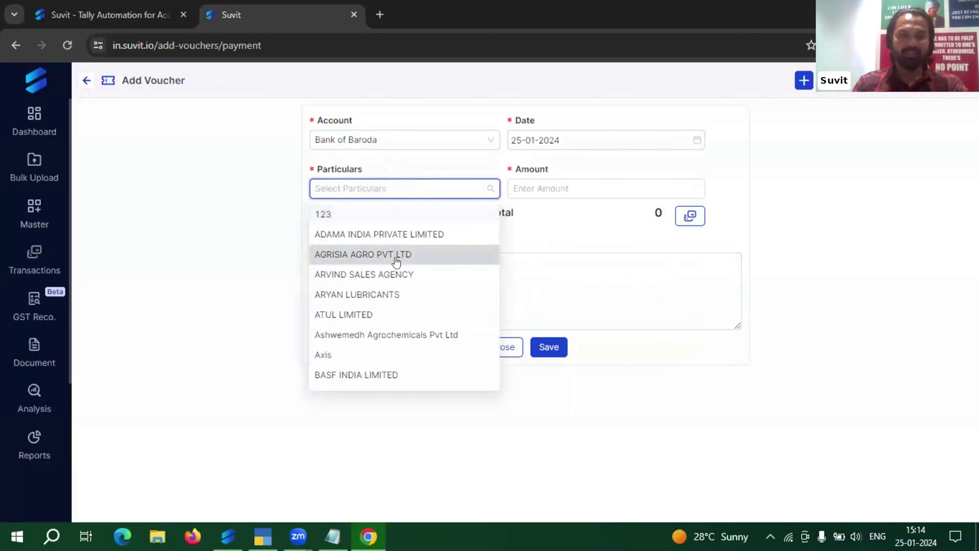
pyautogui.click(365, 294)
pyautogui.click(592, 185)
pyautogui.write('12345')
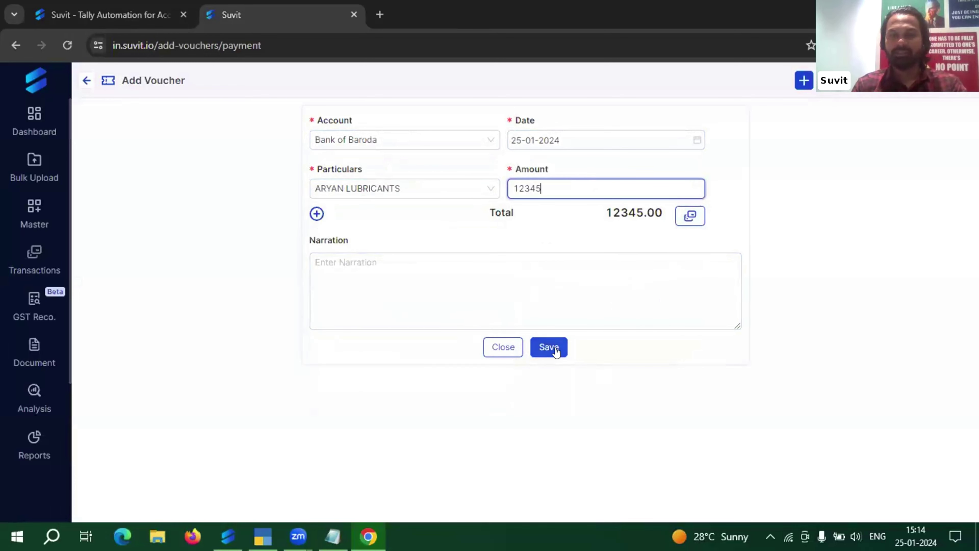
pyautogui.click(557, 350)
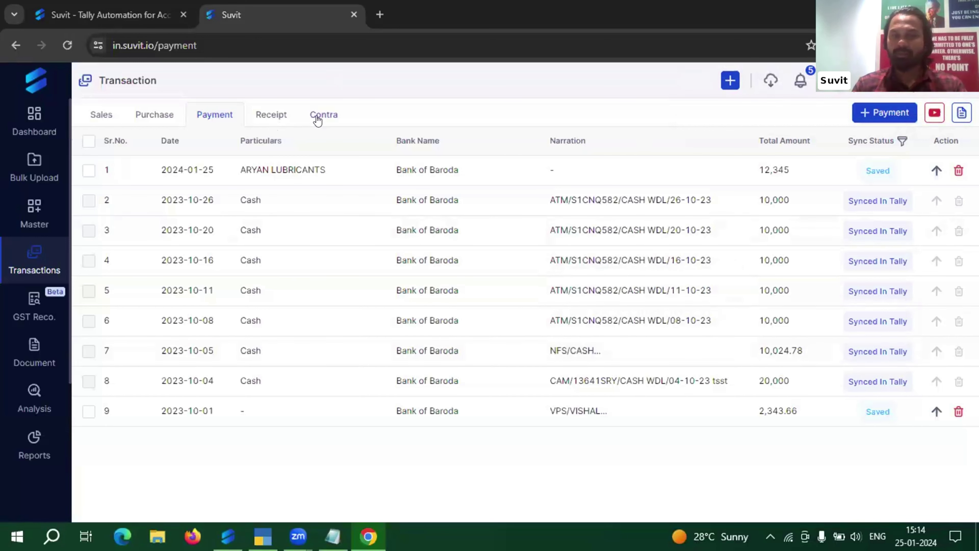
# - Open the saved ADAMA INDIA PRIVATE LIMITED sales invoice, review its details and open its field configuration
pyautogui.click(107, 116)
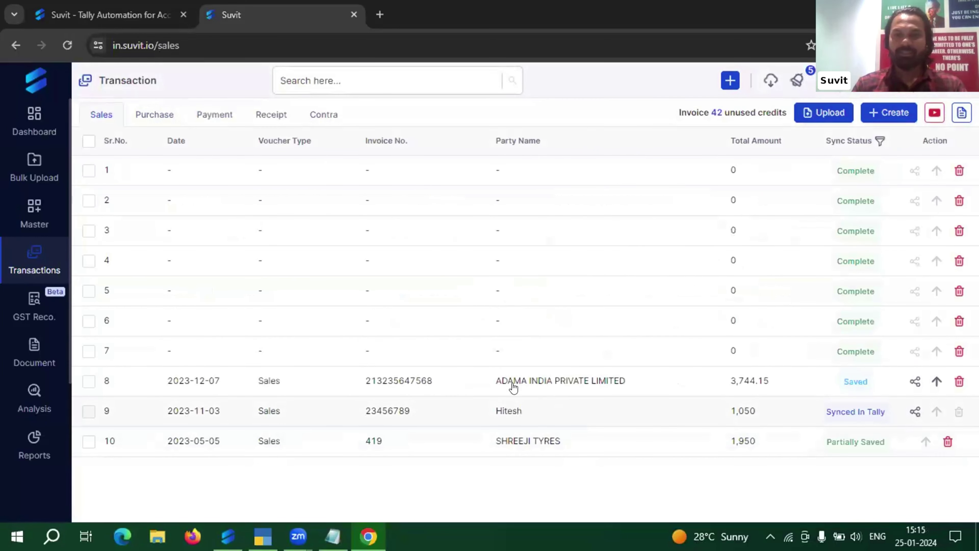
pyautogui.click(501, 380)
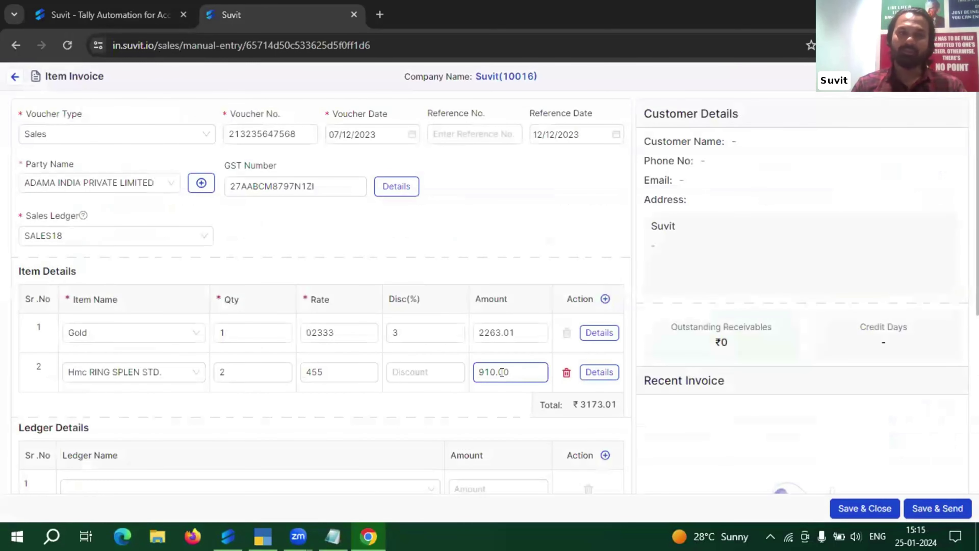
pyautogui.scroll(-1, 440, 257)
pyautogui.scroll(1, 439, 258)
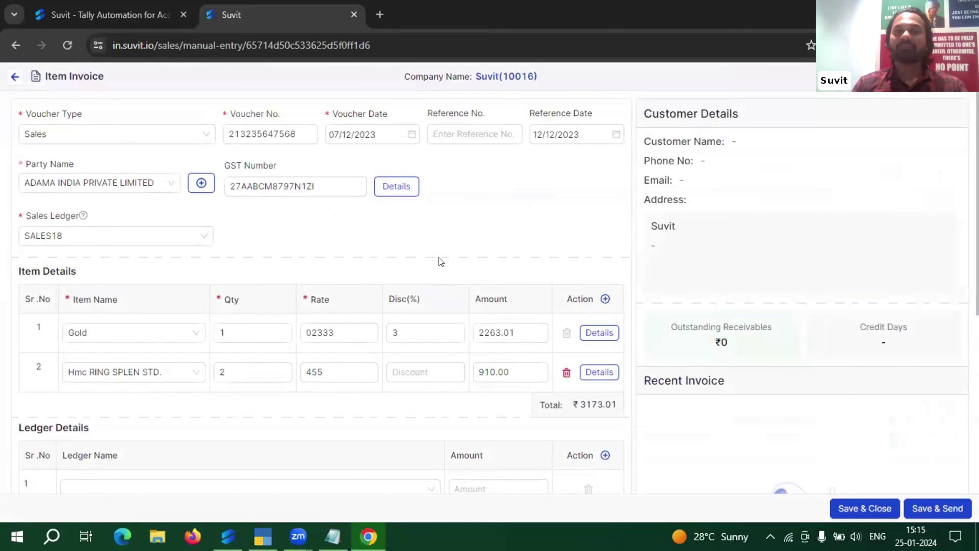
pyautogui.scroll(-1, 439, 257)
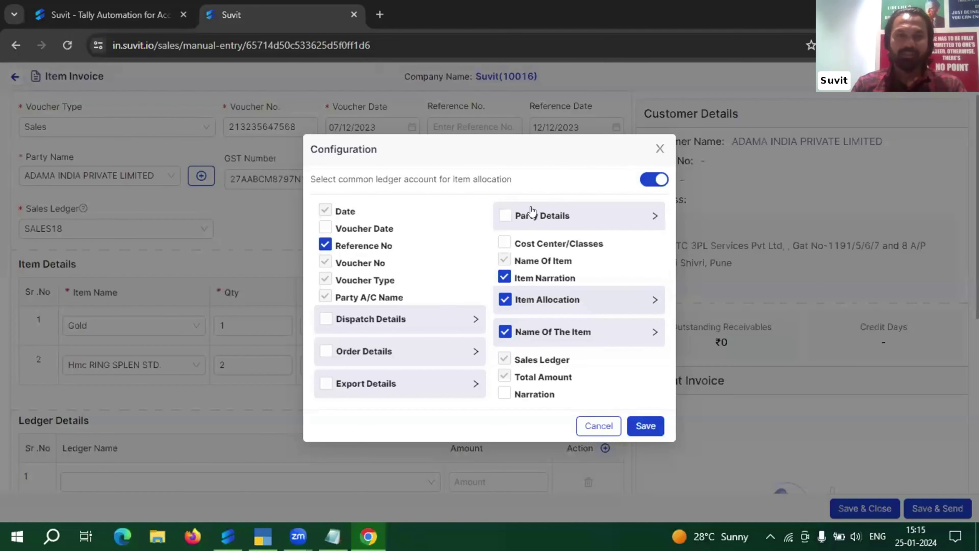
# - Turn off the common ledger account for item allocation and set the second item's sales ledger to SALES5%
pyautogui.click(641, 181)
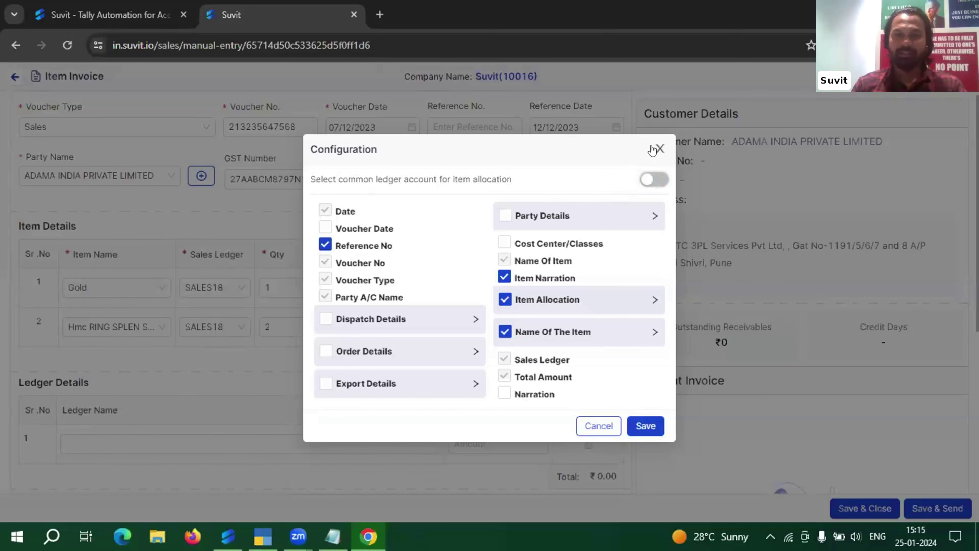
pyautogui.click(178, 255)
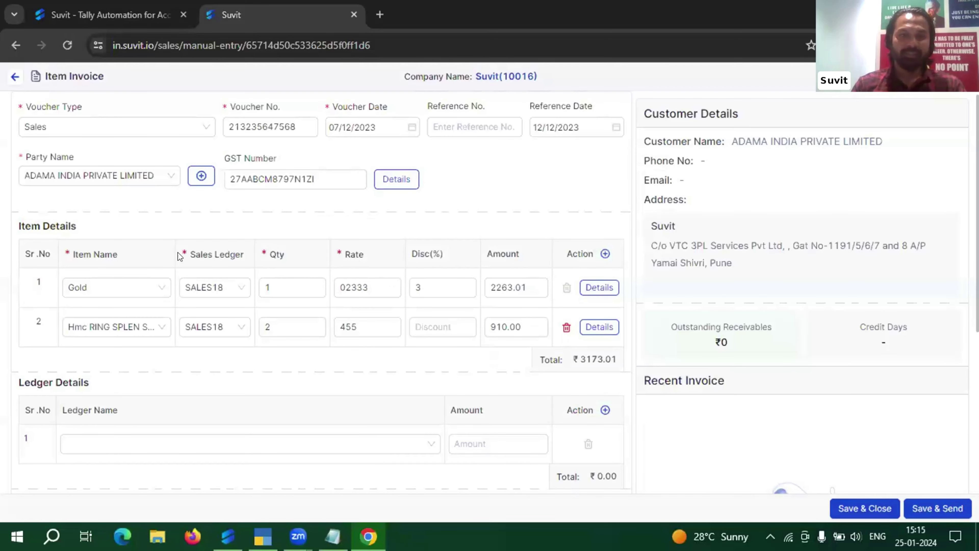
pyautogui.moveTo(192, 250); pyautogui.dragTo(238, 250)
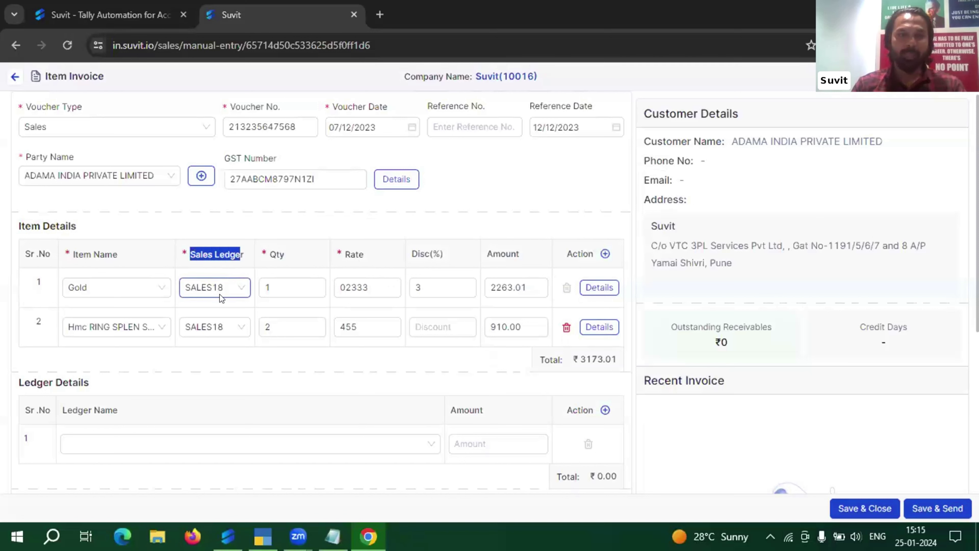
pyautogui.click(213, 326)
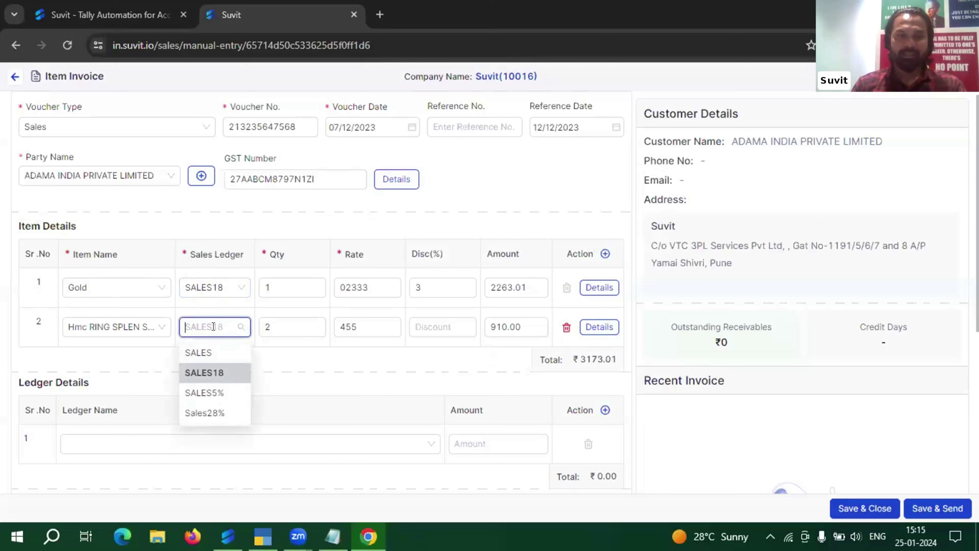
pyautogui.click(205, 394)
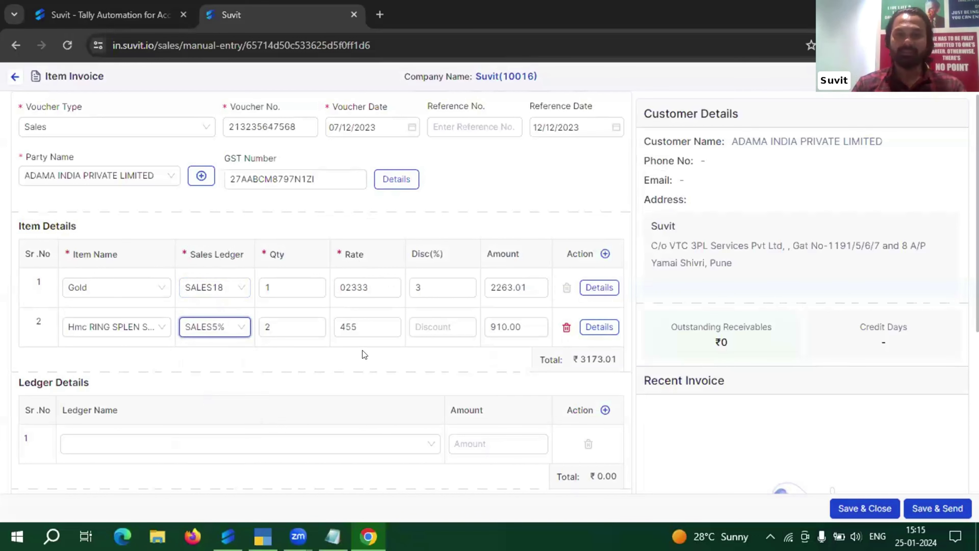
# - Clear the descriptions of the SGST, CGST and IGST tax ledgers and delete the IGST row
pyautogui.scroll(-5, 363, 350)
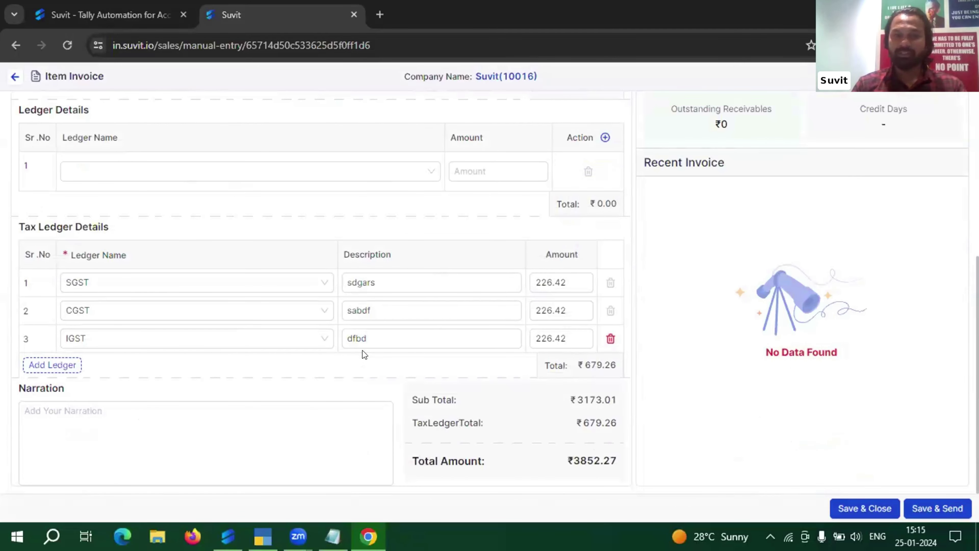
pyautogui.scroll(1, 363, 350)
pyautogui.click(363, 350)
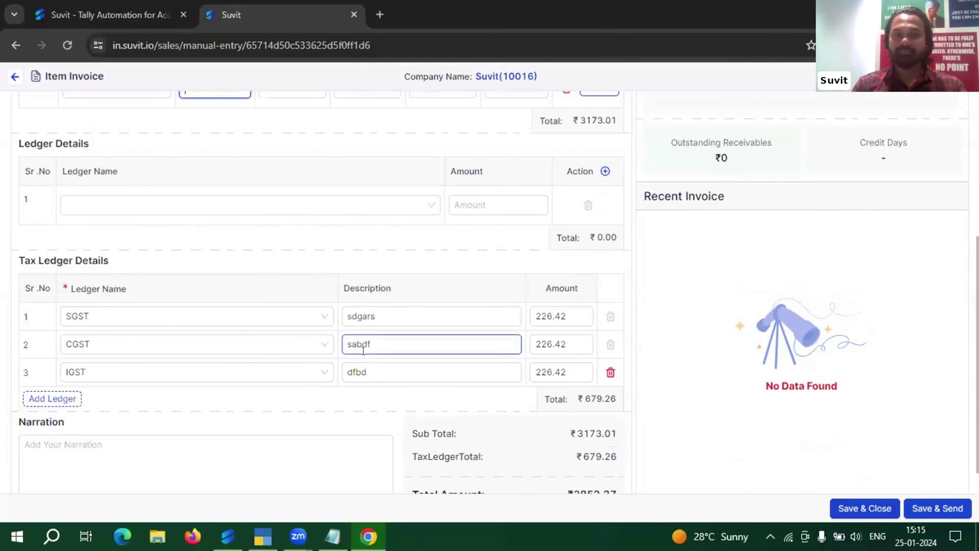
pyautogui.click(114, 374)
pyautogui.click(398, 317)
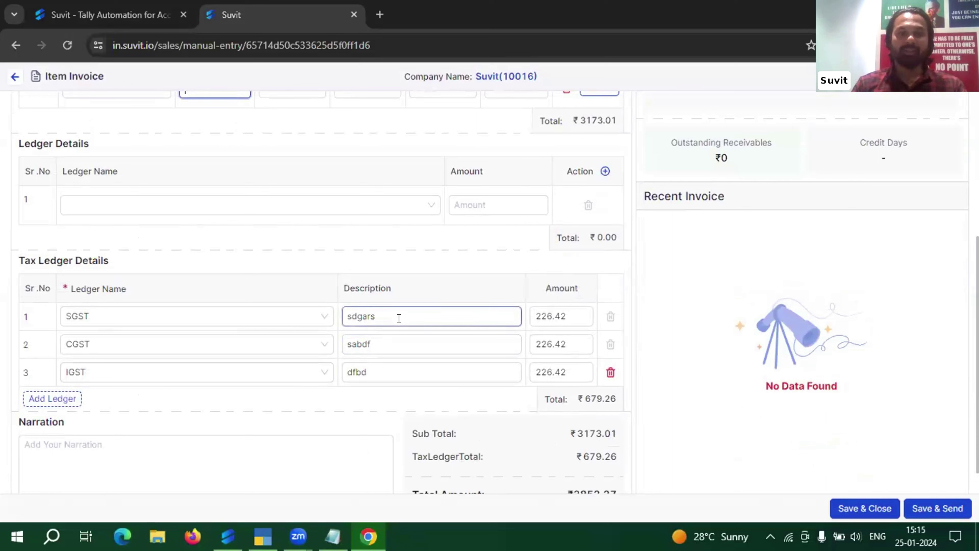
pyautogui.hotkey('ctrl', 'a')
pyautogui.press('BackSpace')
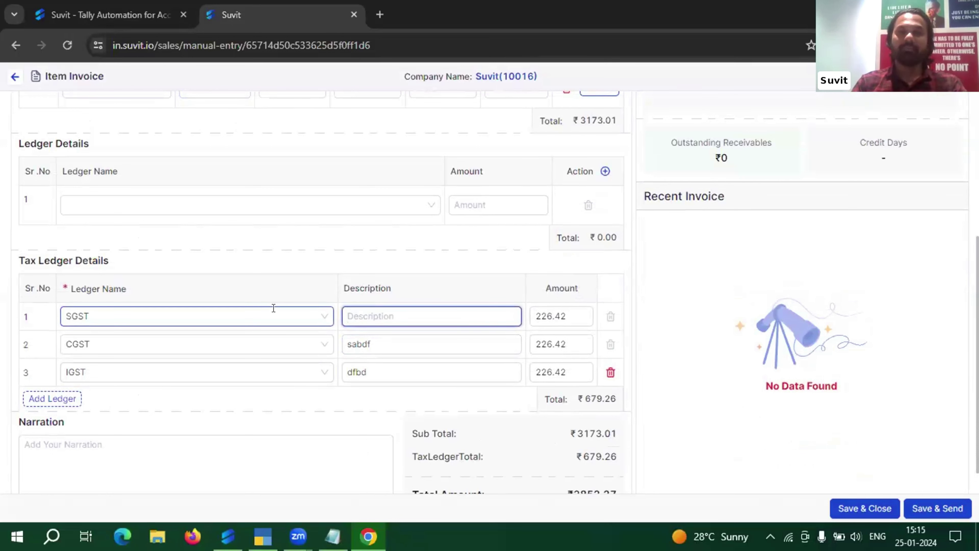
pyautogui.click(443, 344)
pyautogui.hotkey('ctrl', 'a')
pyautogui.press('BackSpace')
pyautogui.click(373, 366)
pyautogui.hotkey('ctrl', 'a')
pyautogui.press('BackSpace')
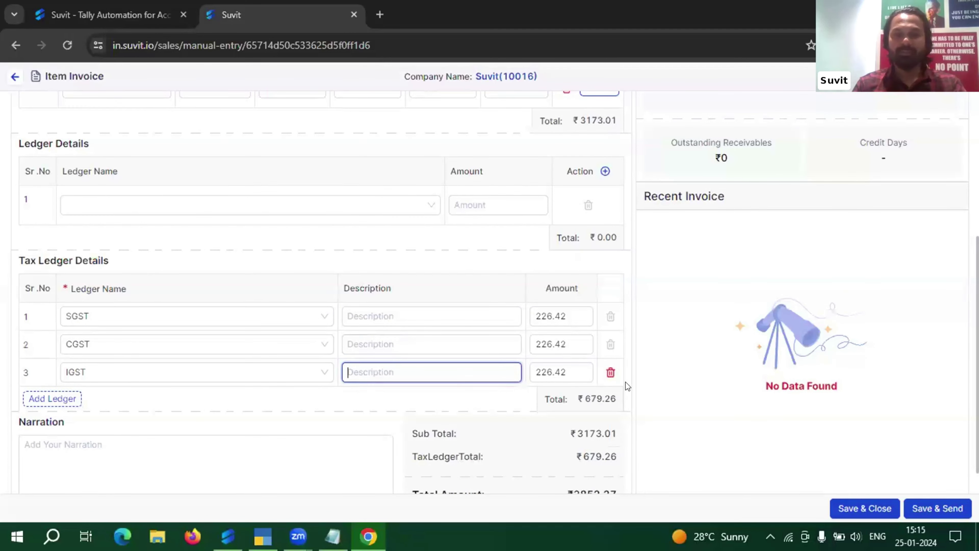
pyautogui.click(610, 372)
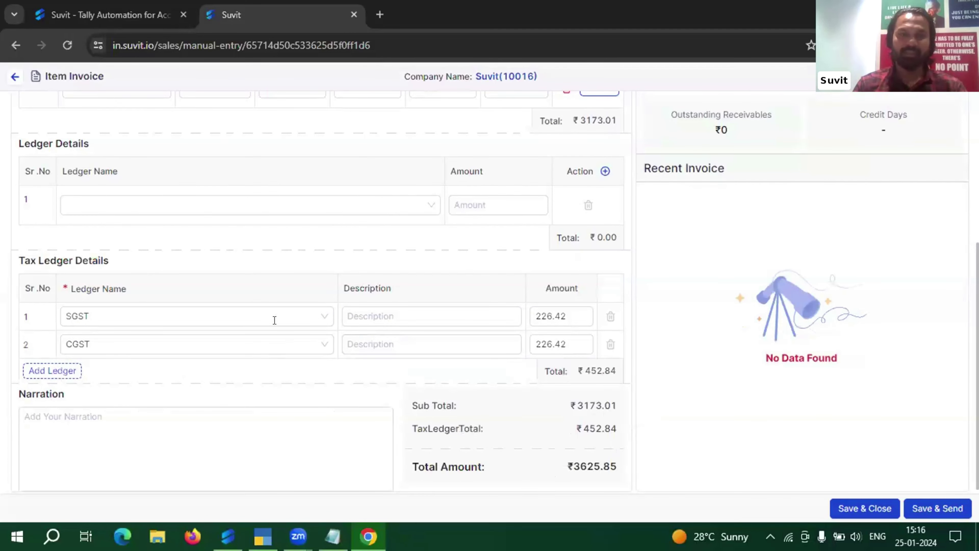
# - Change the invoice's first tax ledger to SGST2.5%
pyautogui.scroll(3, 275, 320)
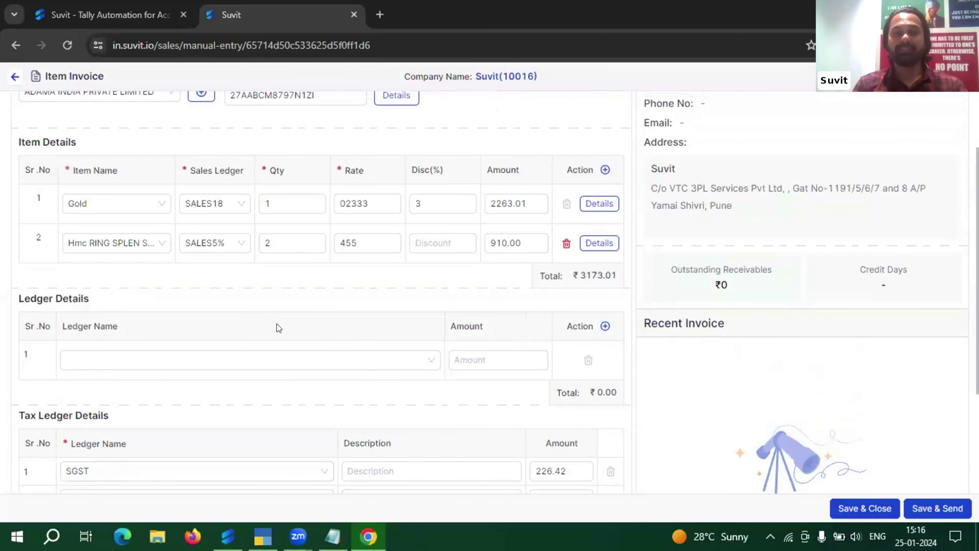
pyautogui.scroll(-3, 277, 327)
pyautogui.click(190, 305)
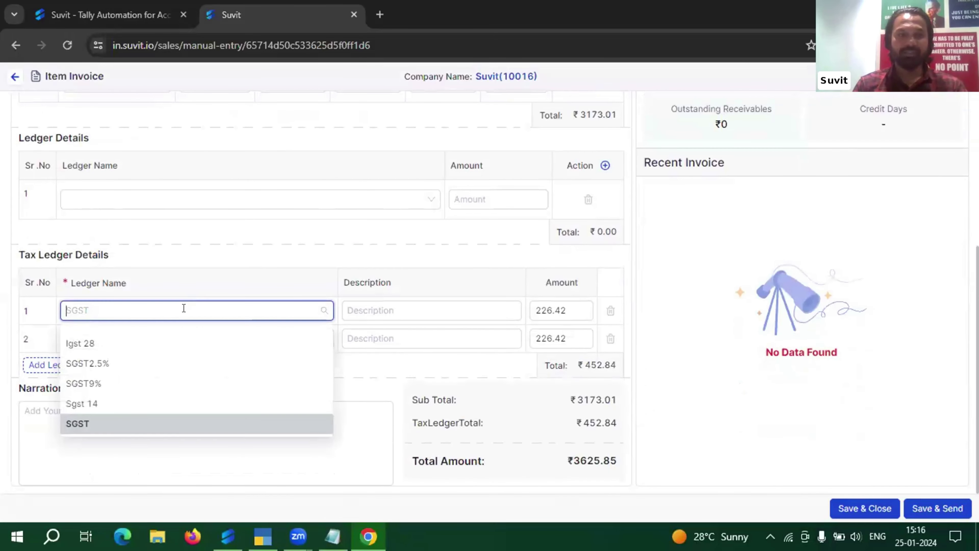
pyautogui.click(122, 363)
# - Set the invoice's second tax ledger to SGST9%
pyautogui.click(142, 338)
pyautogui.scroll(2, 120, 407)
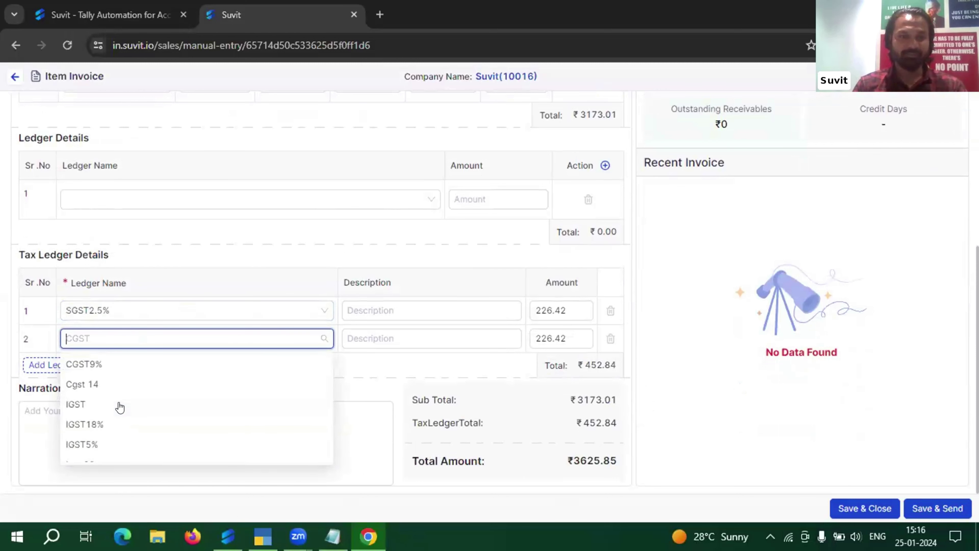
pyautogui.press('Down')
pyautogui.press('Down')
pyautogui.press('Down')
pyautogui.press('Down')
pyautogui.press('Down')
pyautogui.press('Down')
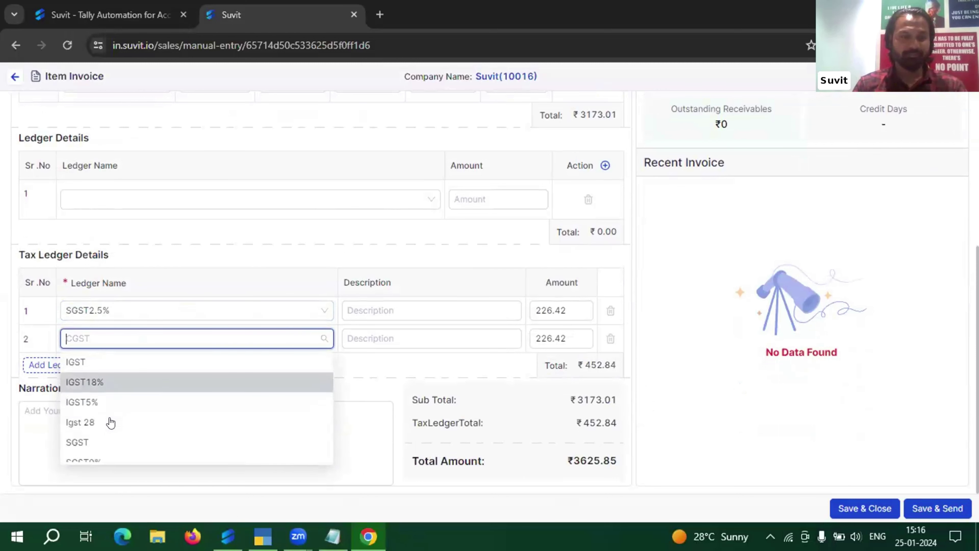
pyautogui.scroll(4, 110, 421)
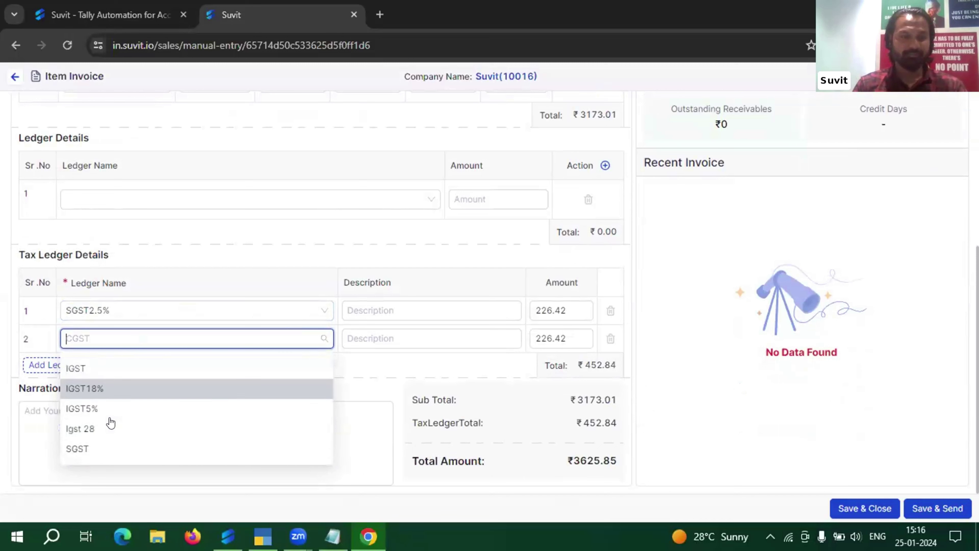
pyautogui.press('Down')
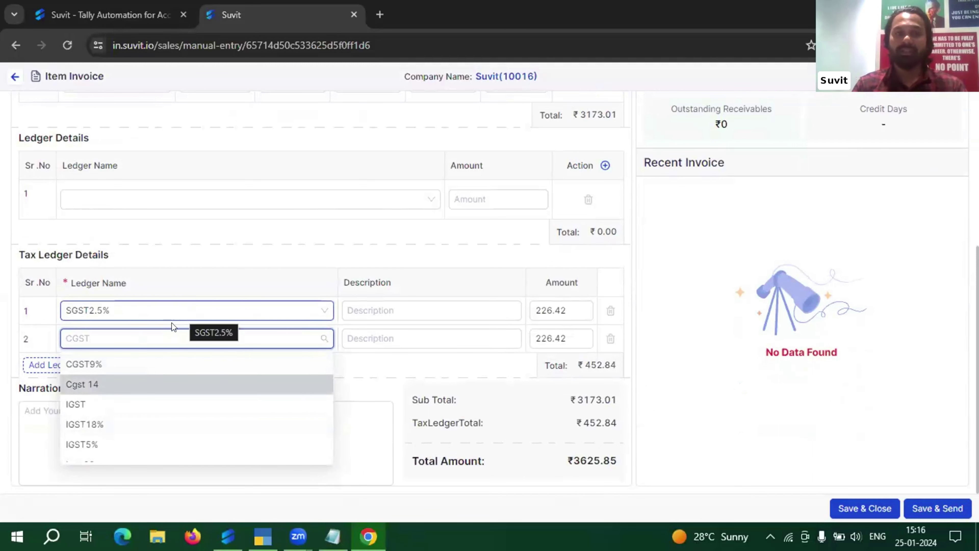
pyautogui.write('sgs')
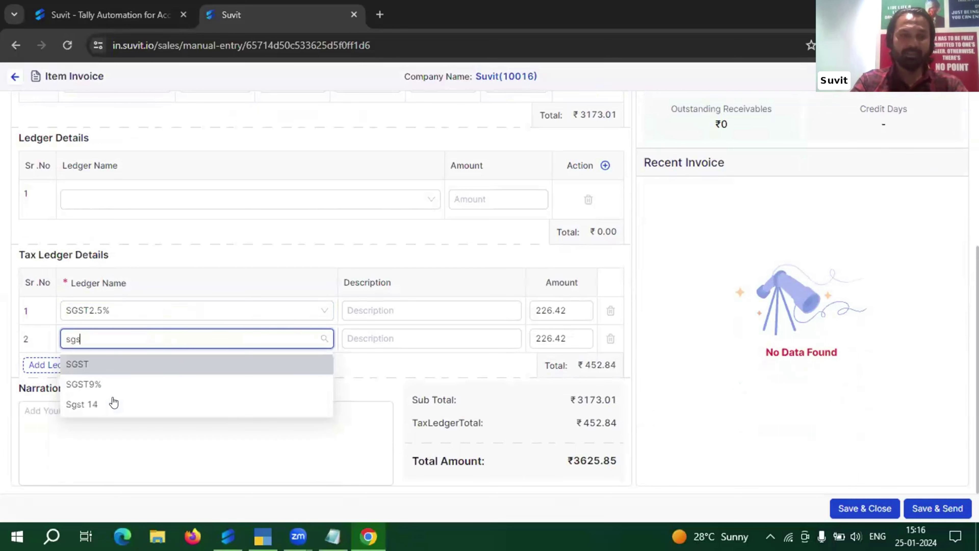
pyautogui.click(97, 383)
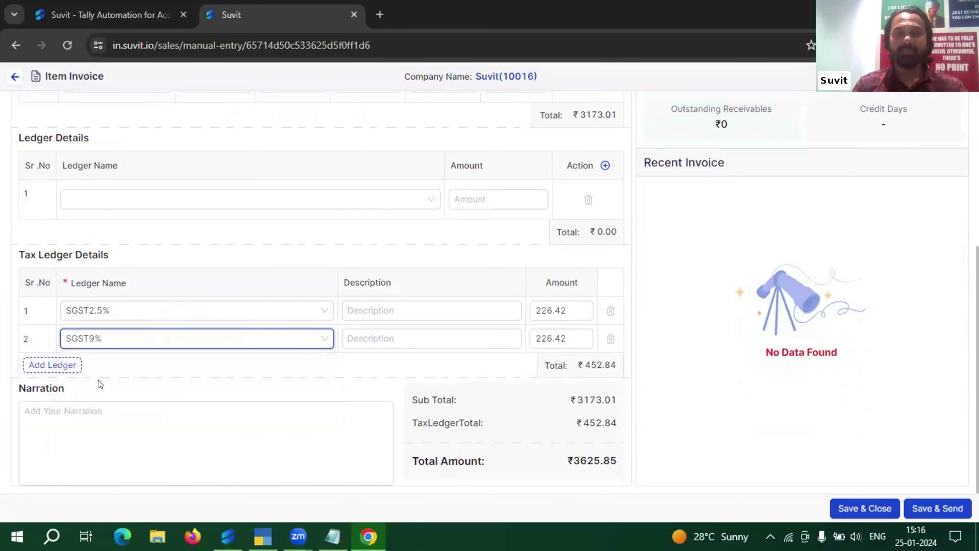
# - Add two more tax ledger rows and change the first two tax ledgers to Sgst 14 and Cgst 14
pyautogui.click(77, 374)
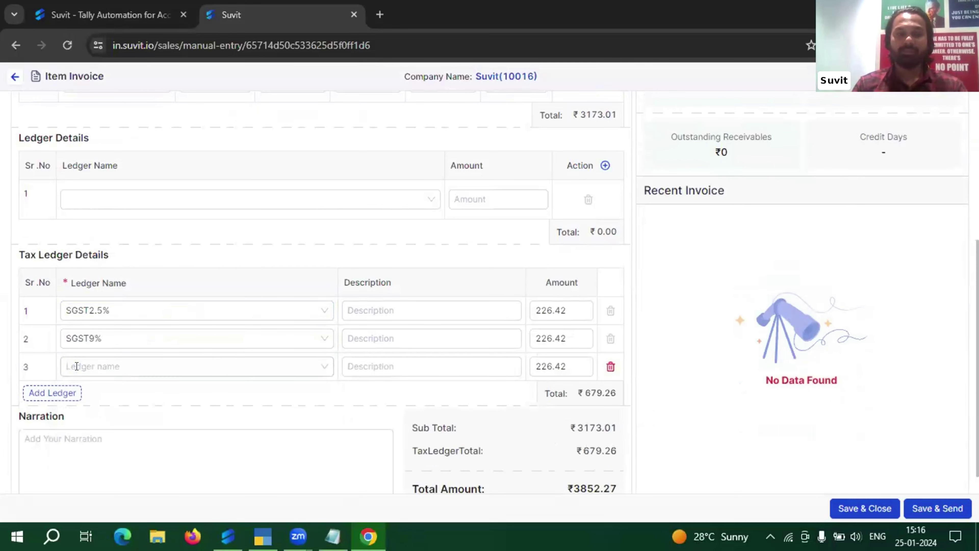
pyautogui.click(65, 393)
pyautogui.click(282, 338)
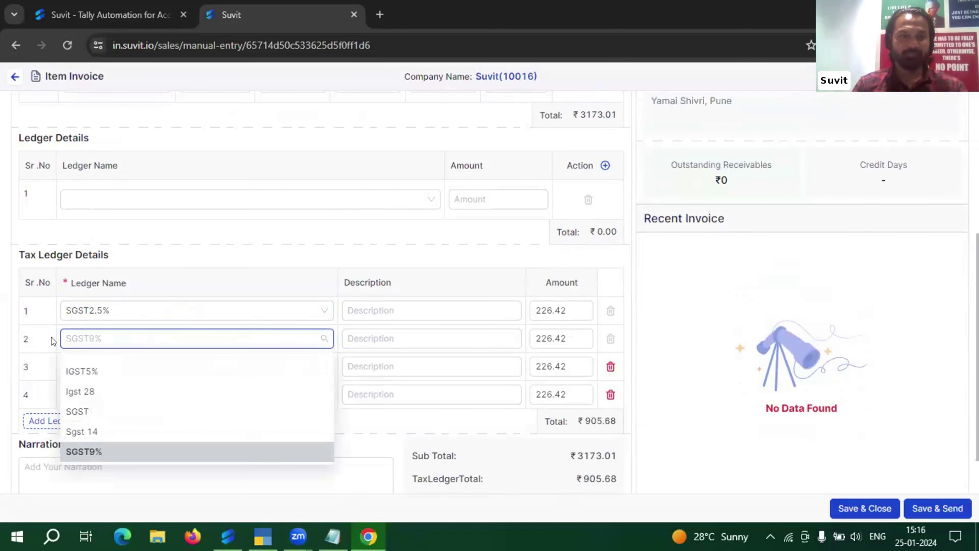
pyautogui.click(108, 314)
pyautogui.write('sgst')
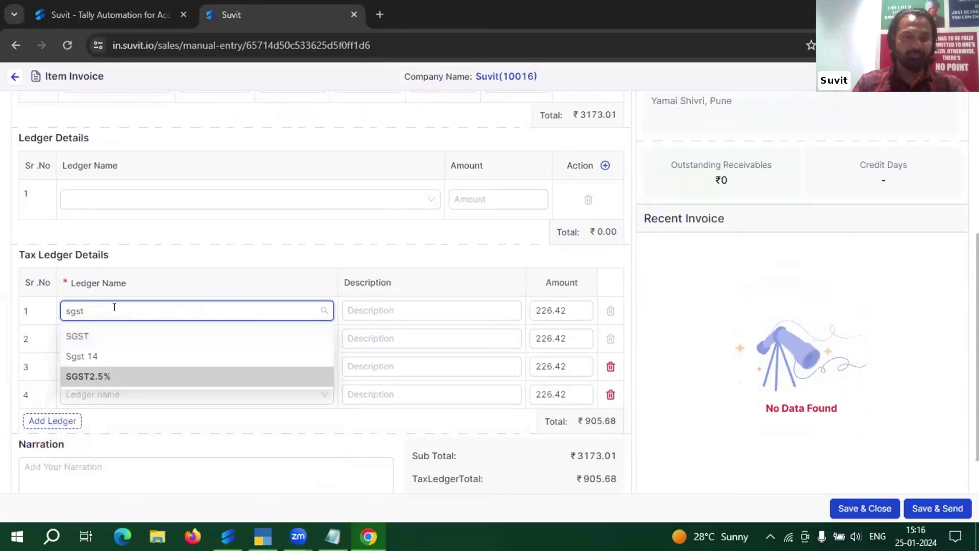
pyautogui.click(110, 355)
pyautogui.click(142, 340)
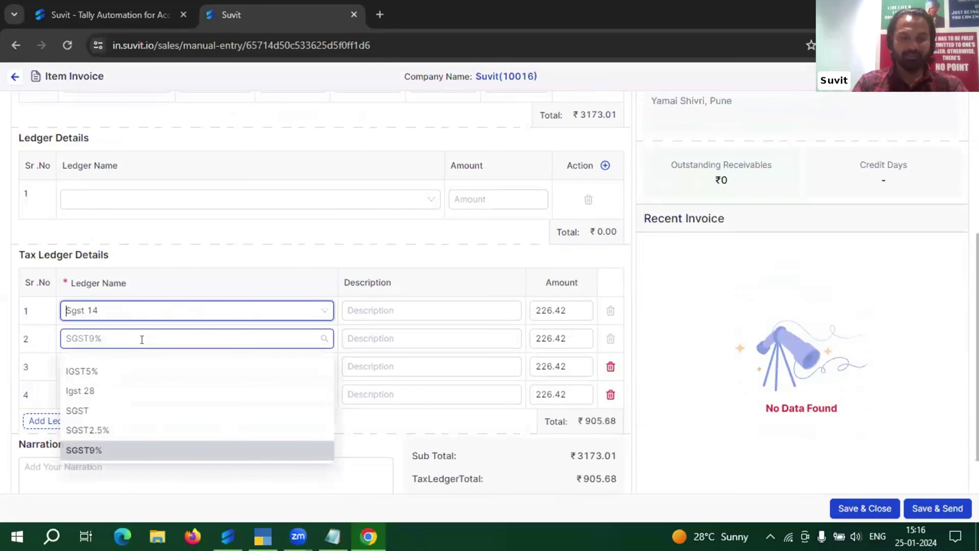
pyautogui.write('cgs')
pyautogui.click(132, 403)
# - Set the third tax ledger to SGST9% and the fourth to CGST9%
pyautogui.click(149, 365)
pyautogui.write('sgs')
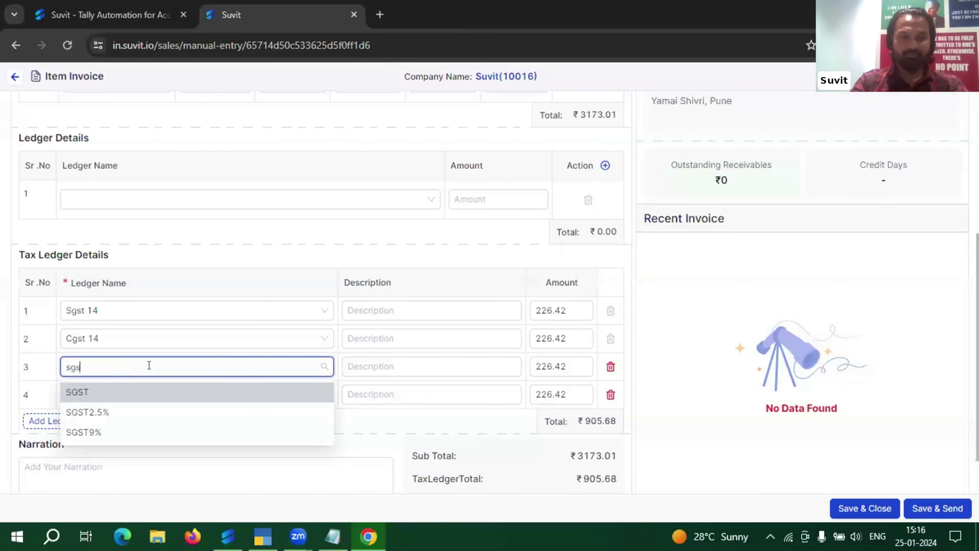
pyautogui.click(138, 432)
pyautogui.click(166, 391)
pyautogui.write('cgs')
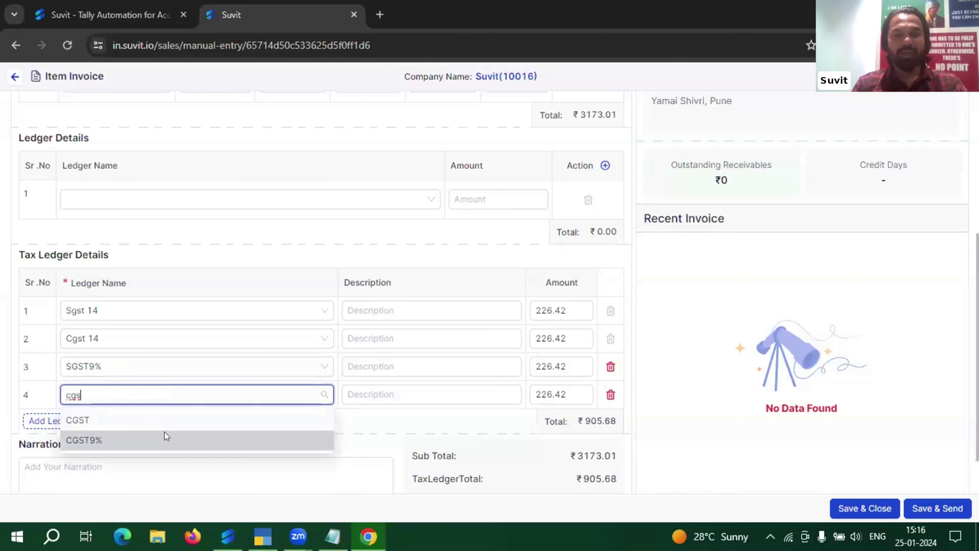
pyautogui.click(164, 432)
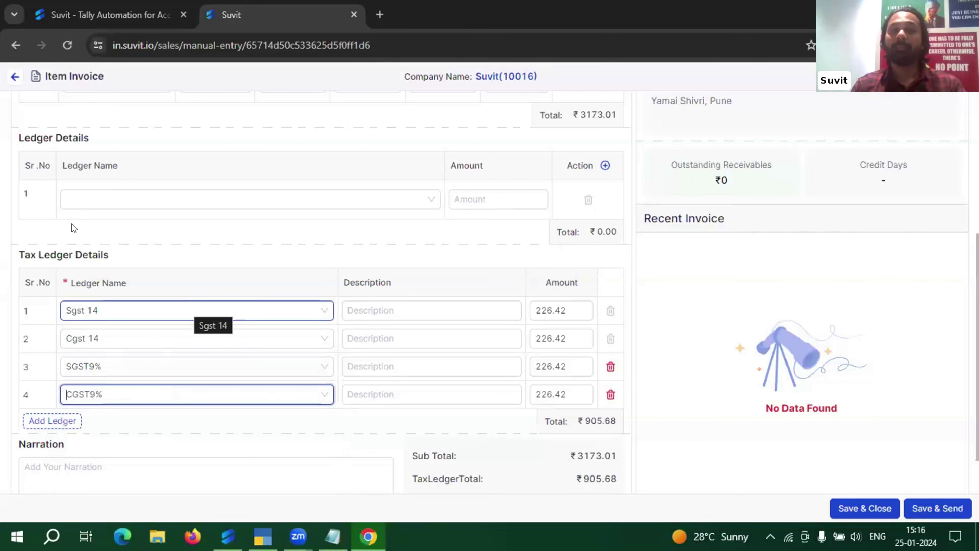
# - Highlight the Tax Ledger Details heading and the amount of the CGST9% ledger for review
pyautogui.moveTo(18, 256); pyautogui.dragTo(116, 260)
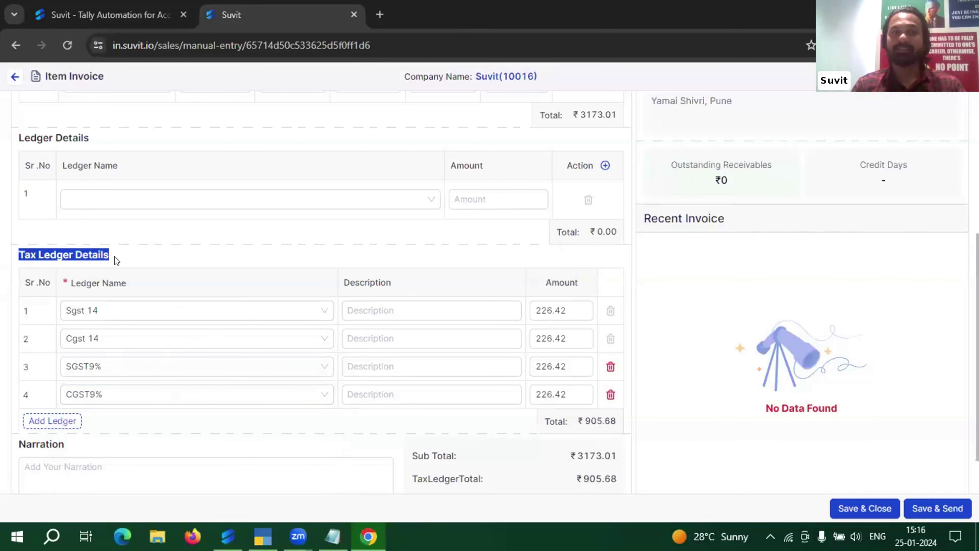
pyautogui.click(567, 394)
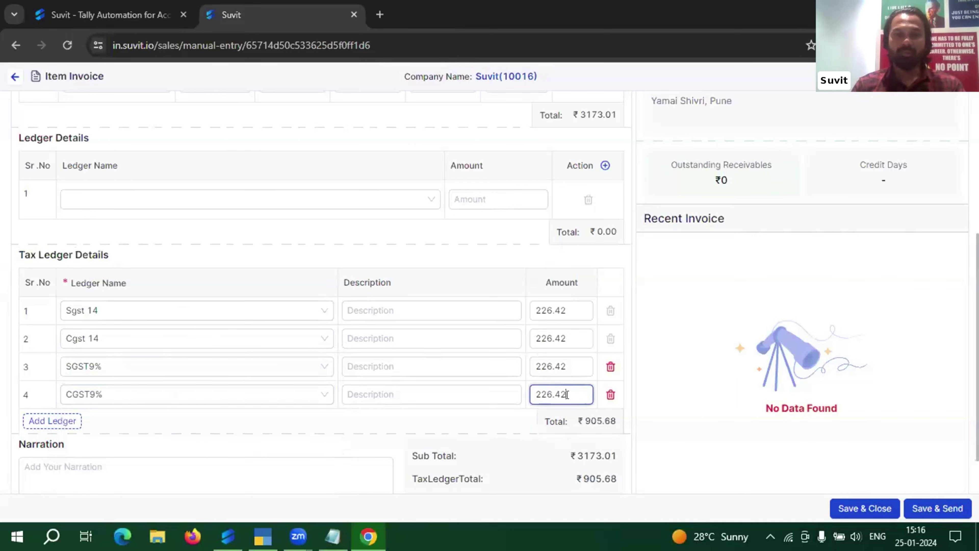
pyautogui.moveTo(566, 395); pyautogui.dragTo(527, 389)
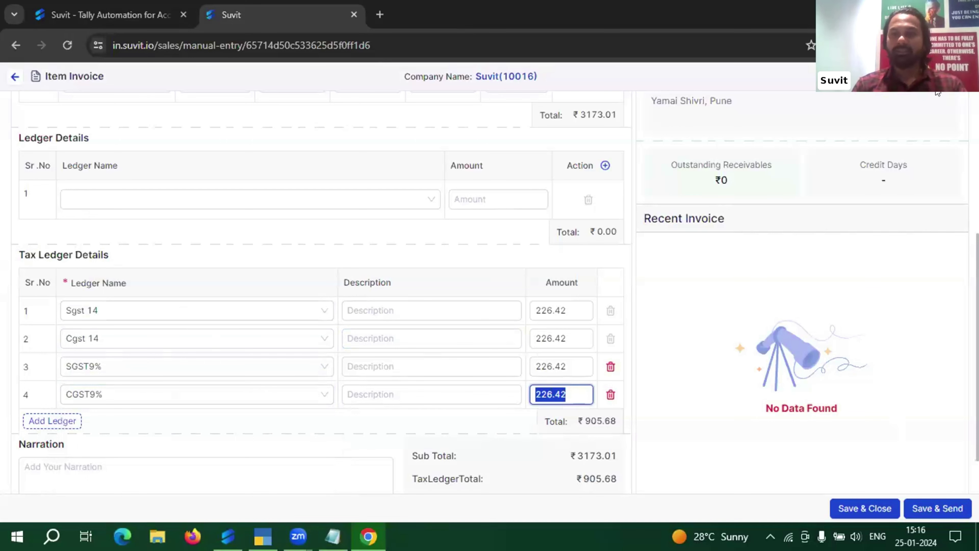
pyautogui.click(670, 196)
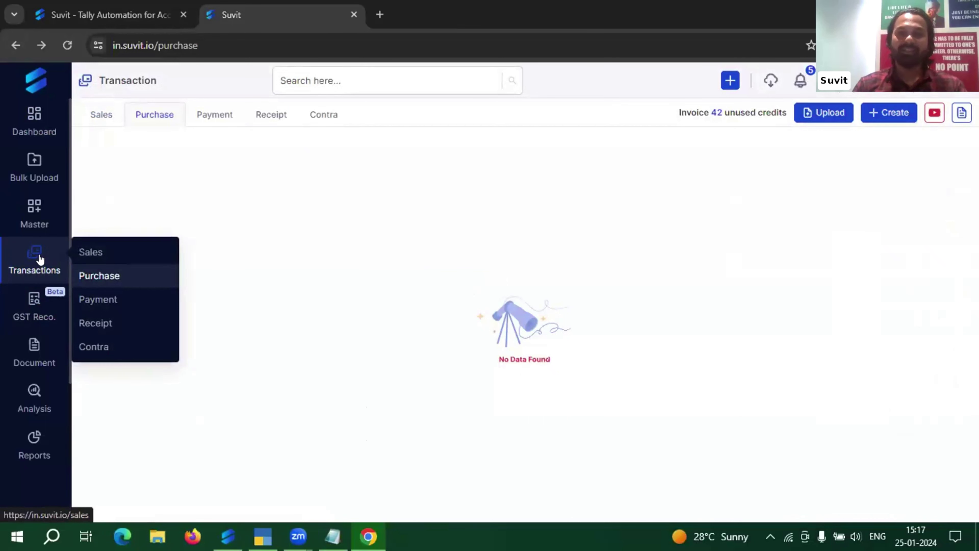
# - Open document management and view the default Files folder
pyautogui.scroll(-2, 20, 380)
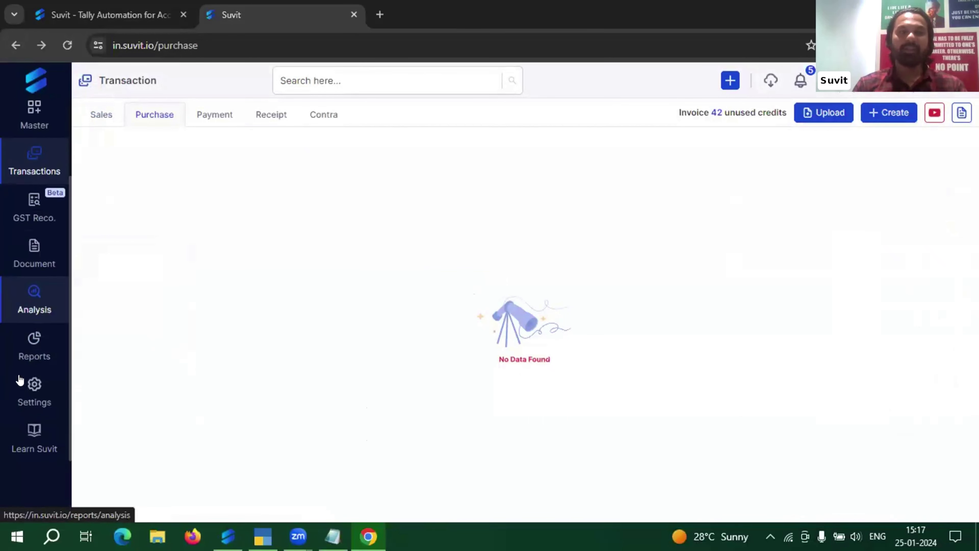
pyautogui.click(29, 261)
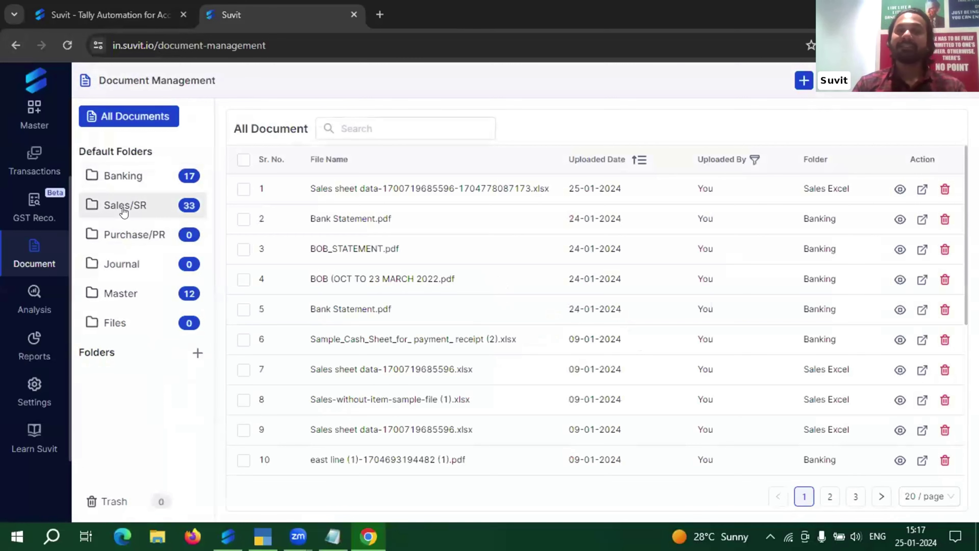
pyautogui.click(132, 316)
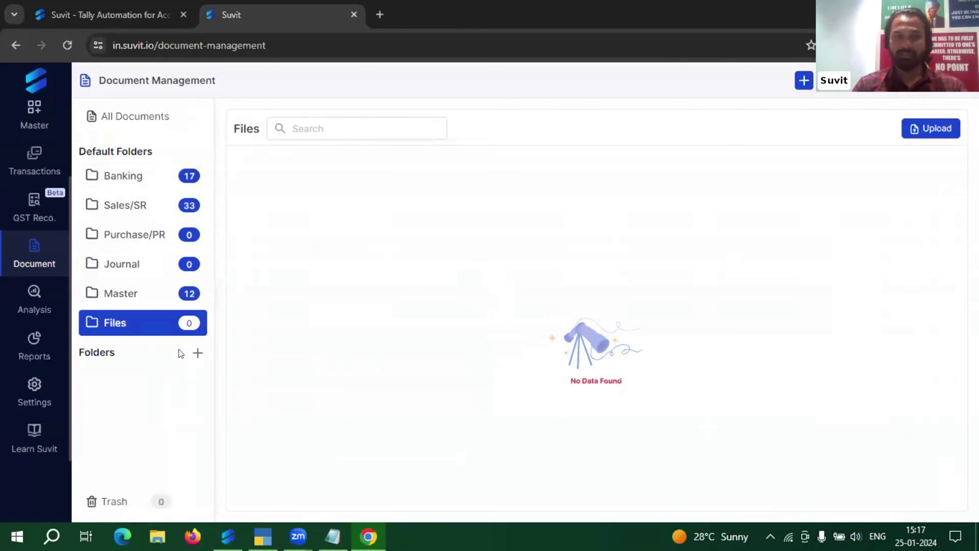
# - Create a new document folder named Itr and open it
pyautogui.click(197, 353)
pyautogui.click(197, 352)
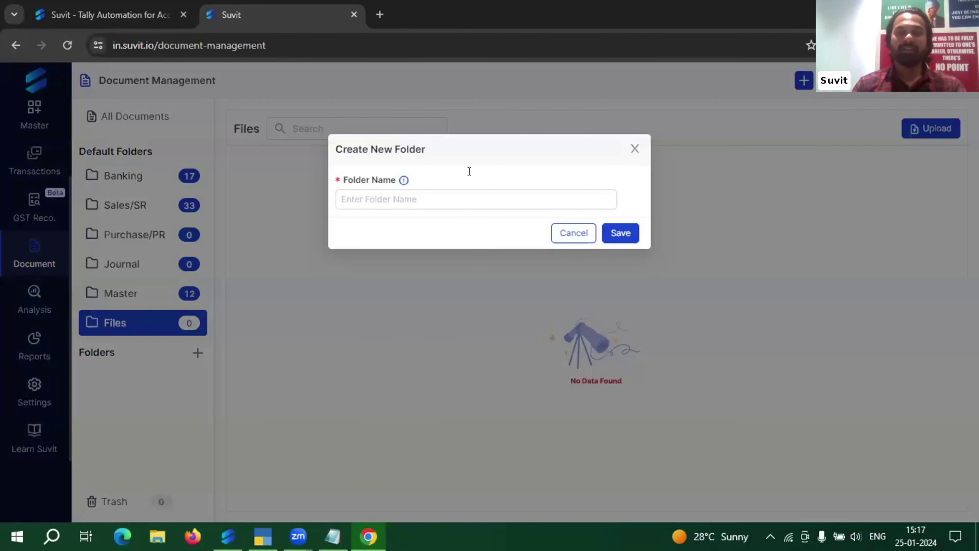
pyautogui.click(443, 197)
pyautogui.write('itr')
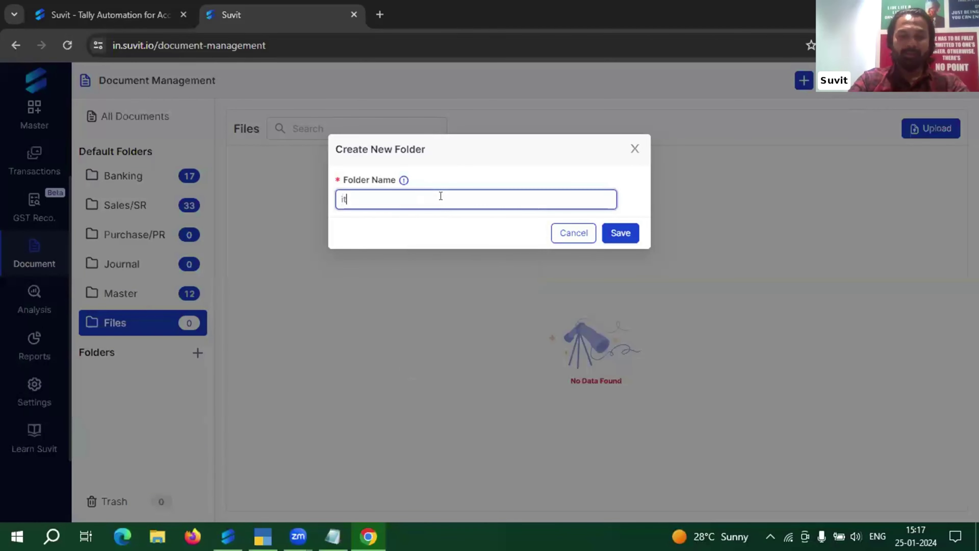
pyautogui.click(611, 232)
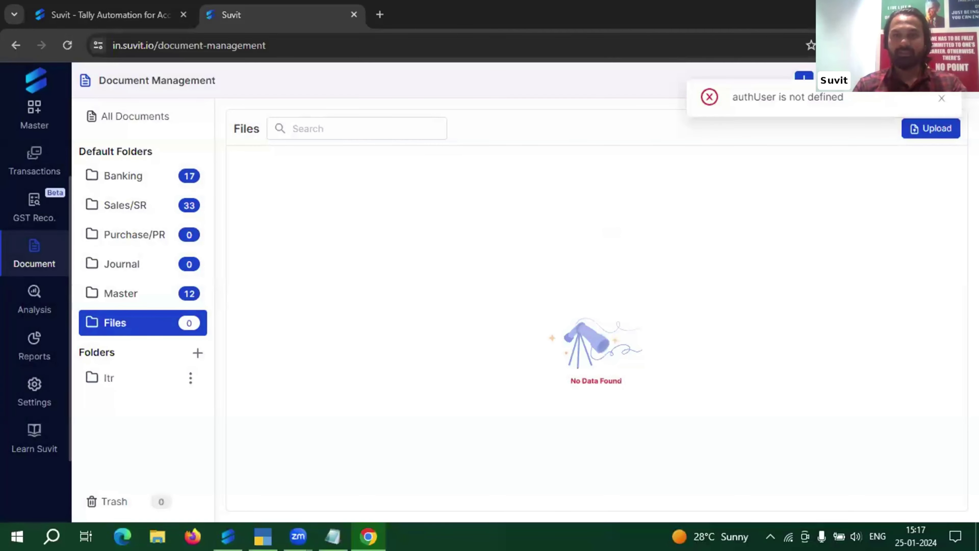
pyautogui.click(938, 99)
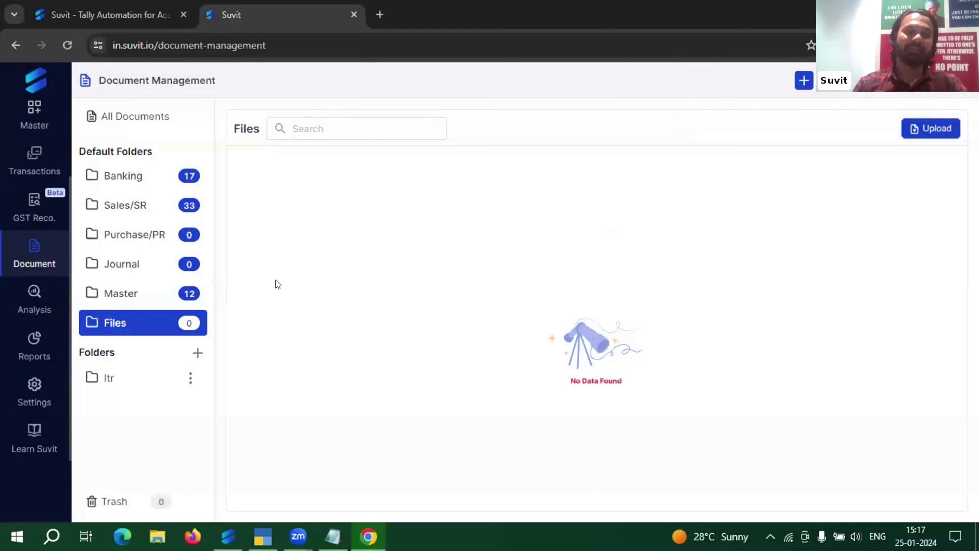
pyautogui.click(120, 374)
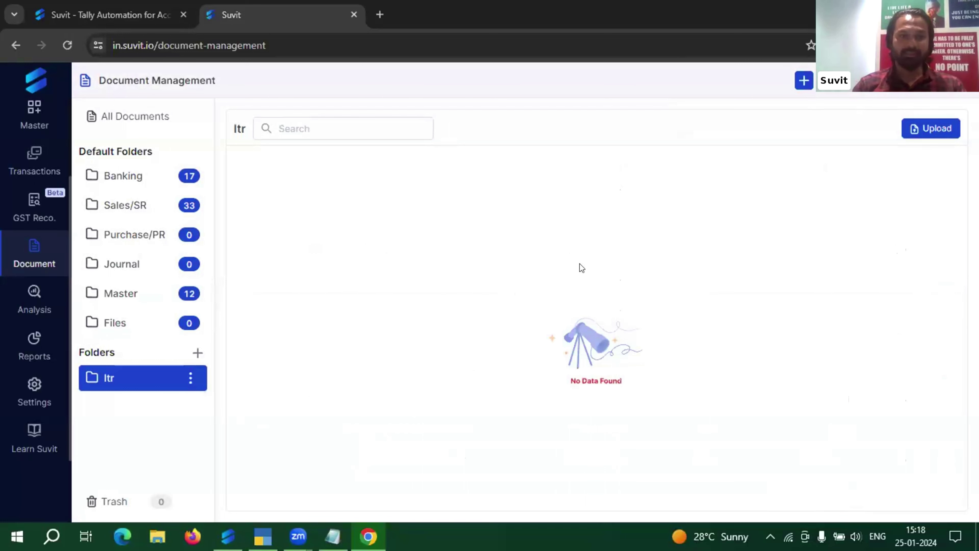
# - Review the settings options and the list of companies, keeping the current company selected
pyautogui.moveTo(42, 387)
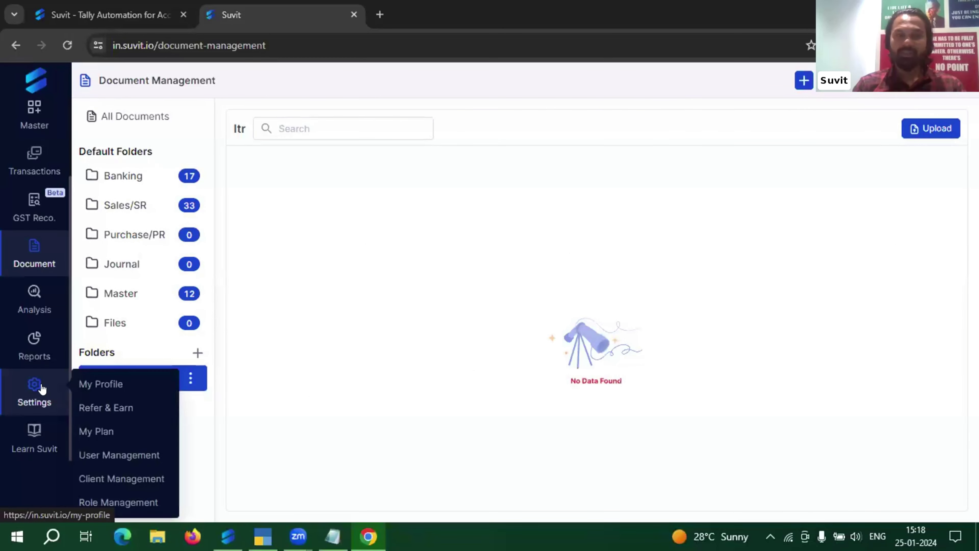
pyautogui.moveTo(34, 432)
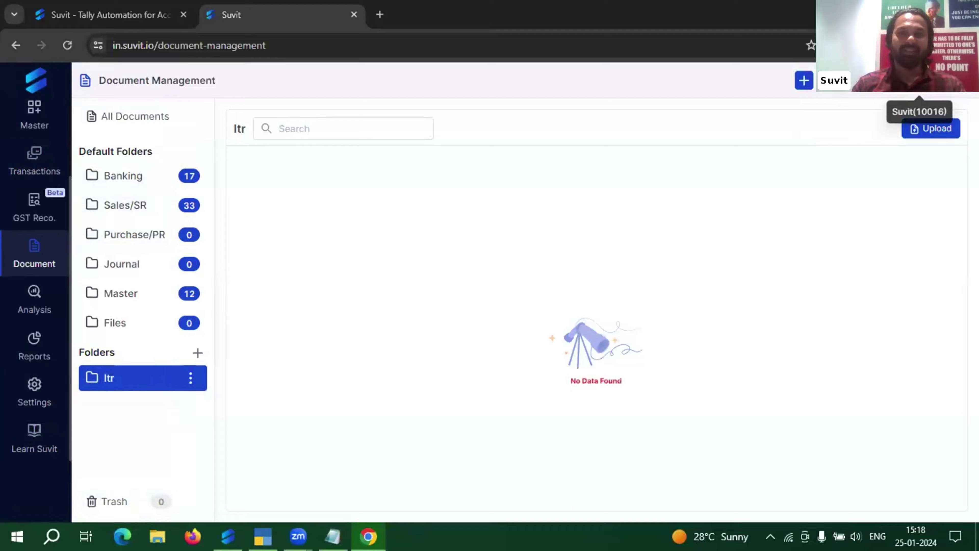
pyautogui.click(924, 80)
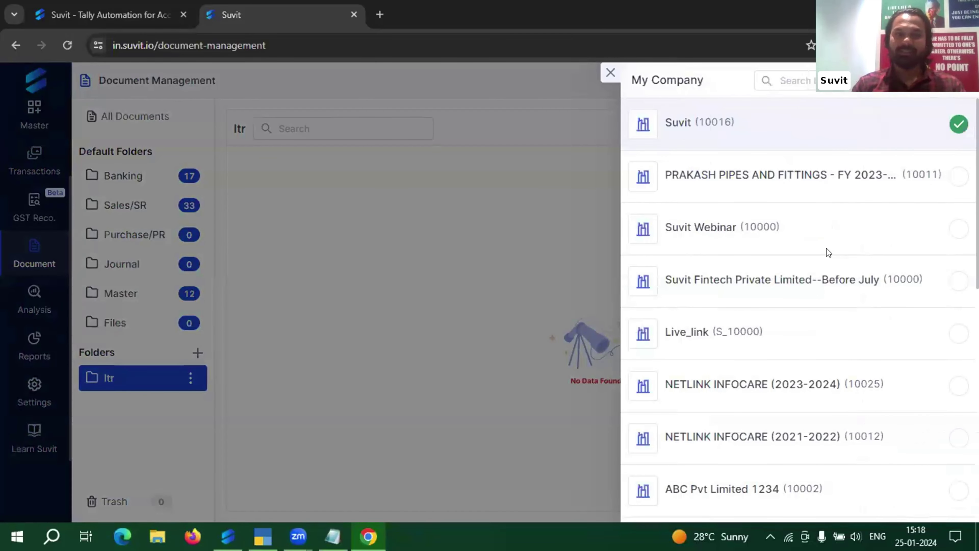
pyautogui.click(463, 278)
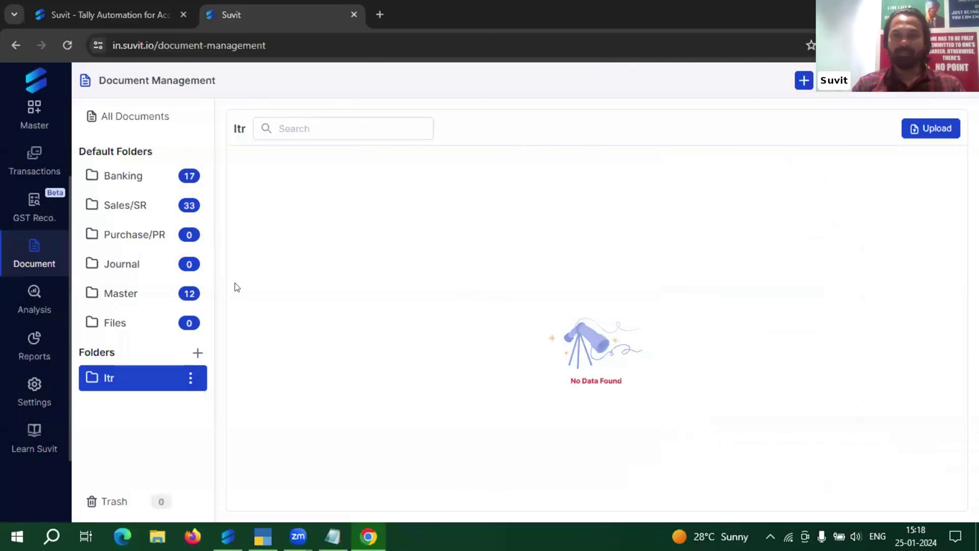
# - View the What's New product updates and the Request Feature page
pyautogui.moveTo(39, 451)
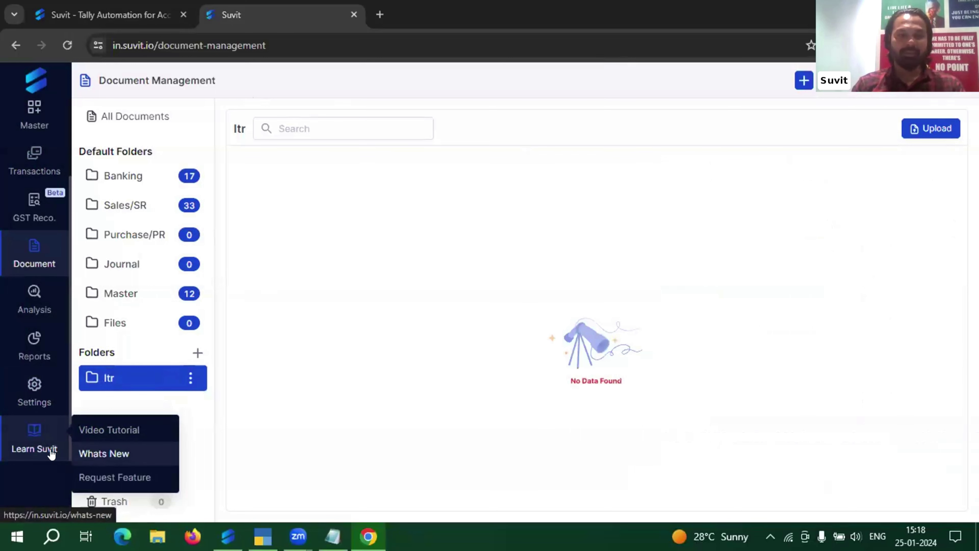
pyautogui.click(98, 453)
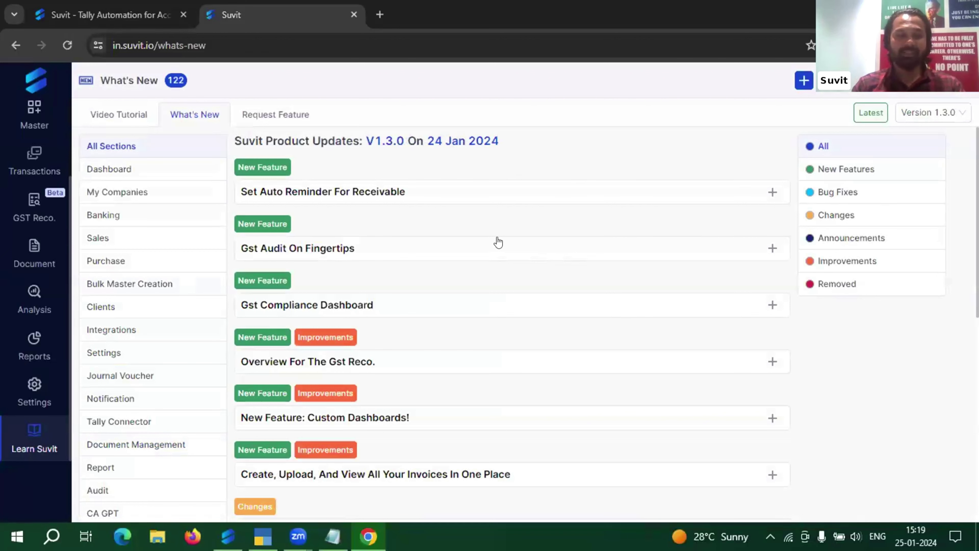
pyautogui.click(293, 115)
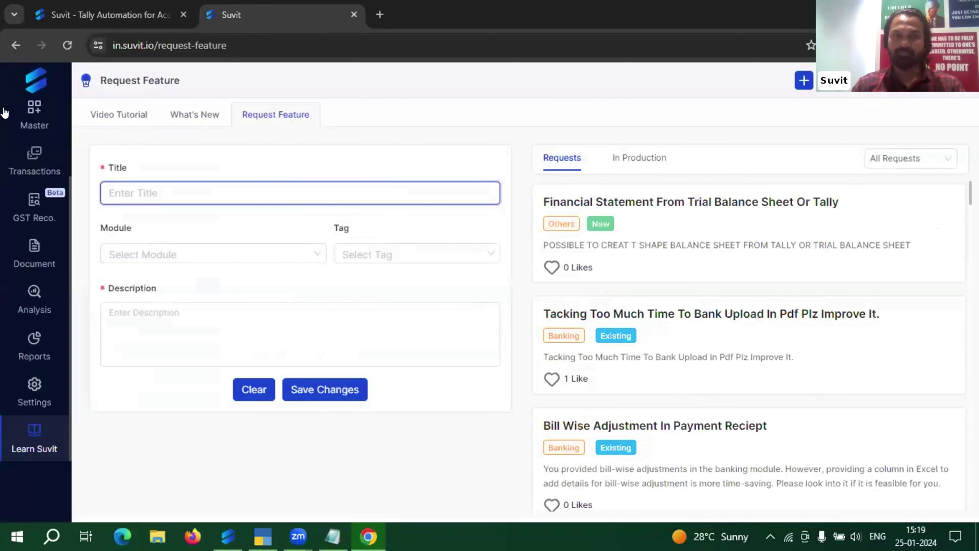
# - View the ledger master list and return to the dashboard
pyautogui.click(46, 127)
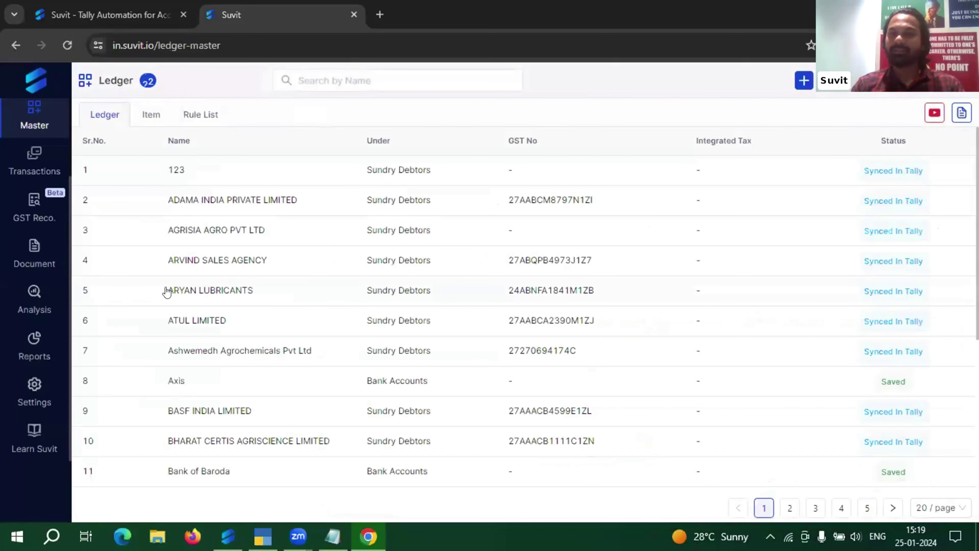
pyautogui.scroll(3, 8, 203)
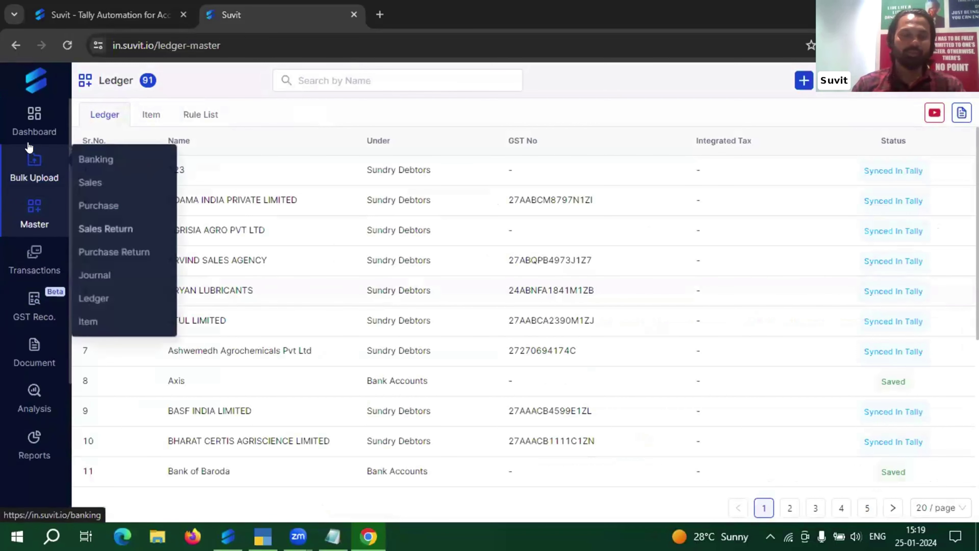
pyautogui.click(35, 120)
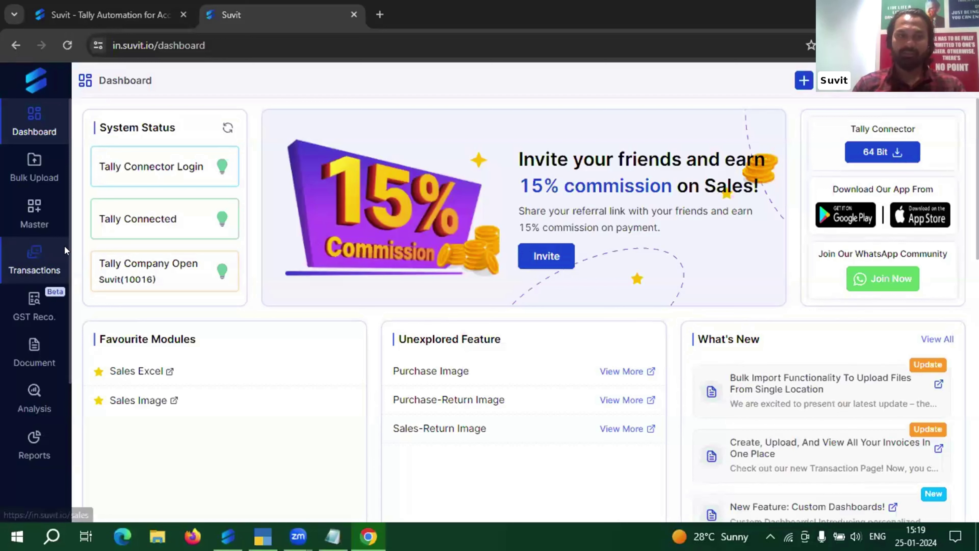
# - View the transaction types, then open the GST Reco. module and go on to Analysis
pyautogui.moveTo(35, 277)
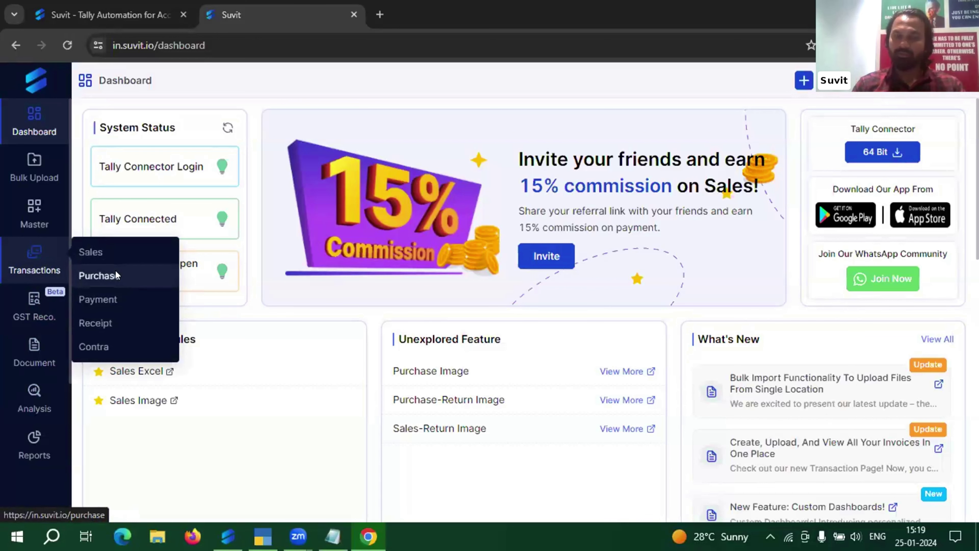
pyautogui.click(23, 306)
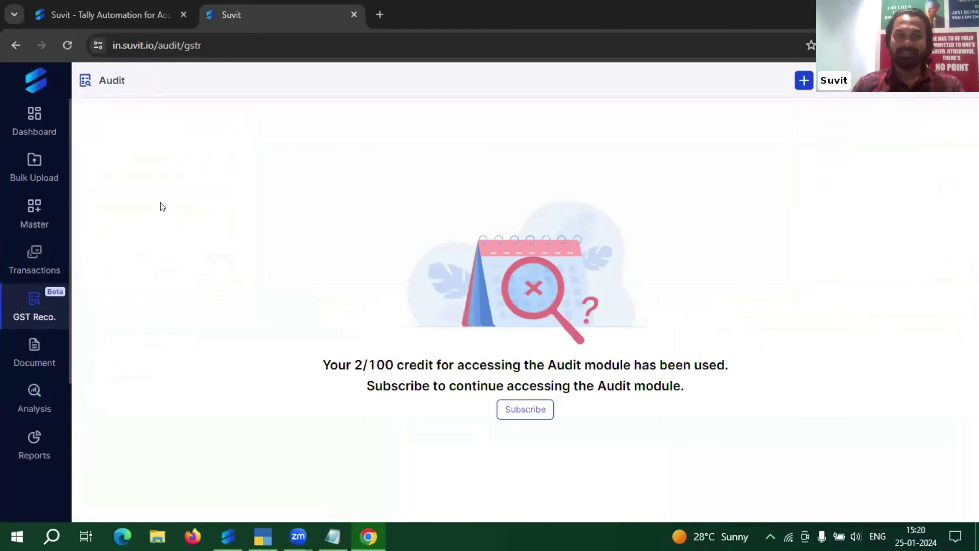
pyautogui.click(41, 381)
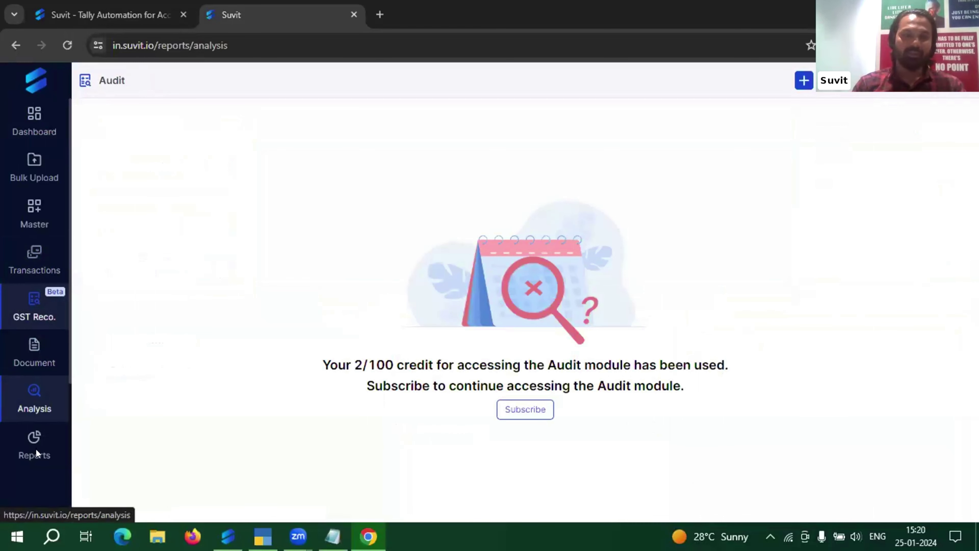
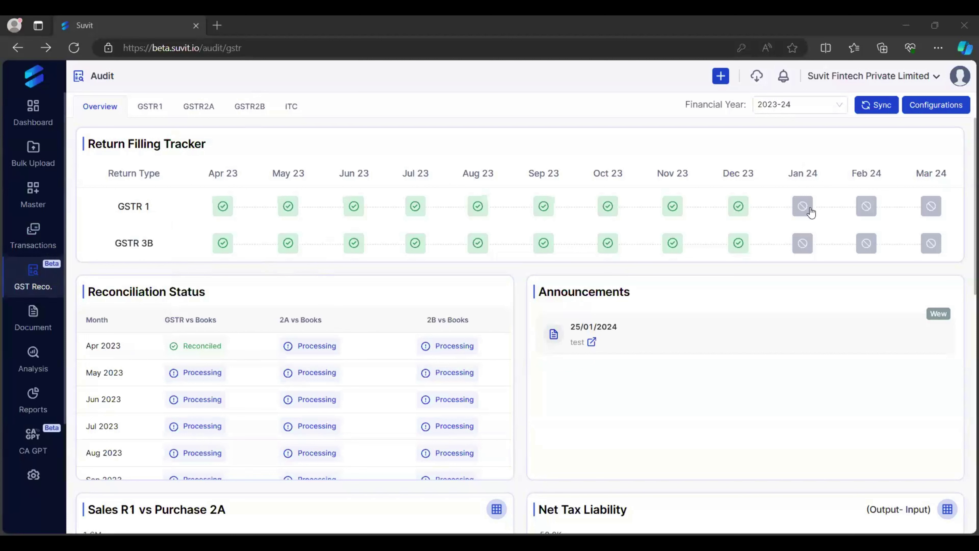
# - View the GSTR1 file list, then return to the audit overview and examine the Apr 23 GSTR 1 filing details
pyautogui.moveTo(805, 211)
pyautogui.click(149, 110)
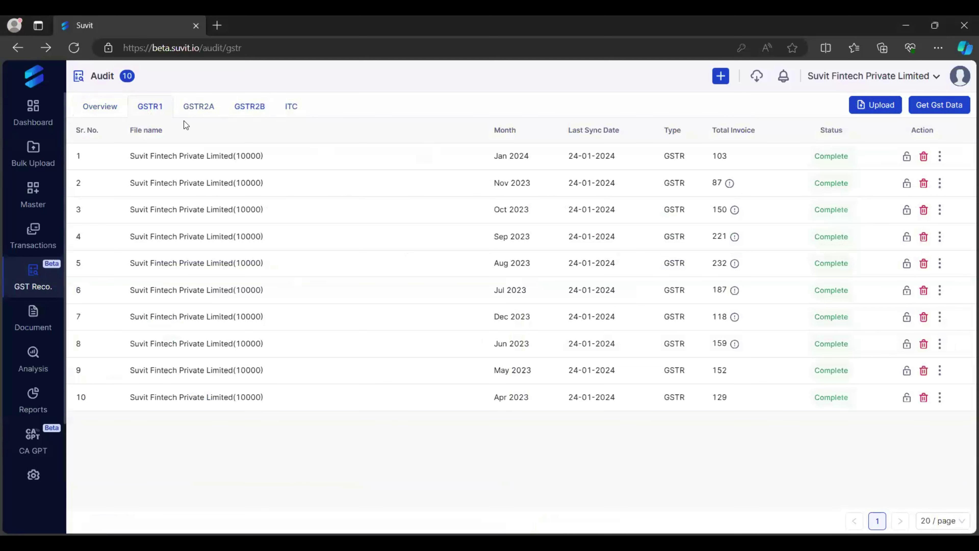
pyautogui.click(113, 112)
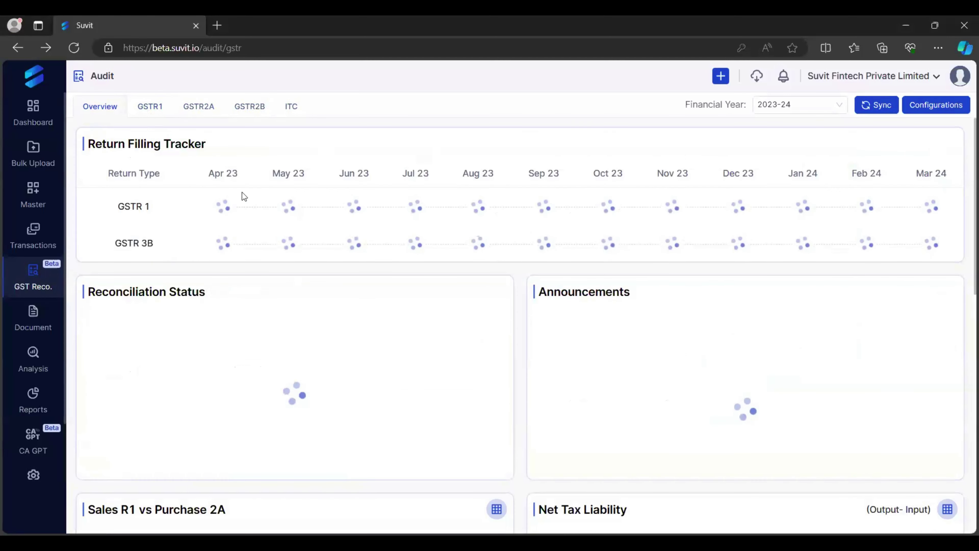
pyautogui.moveTo(222, 218)
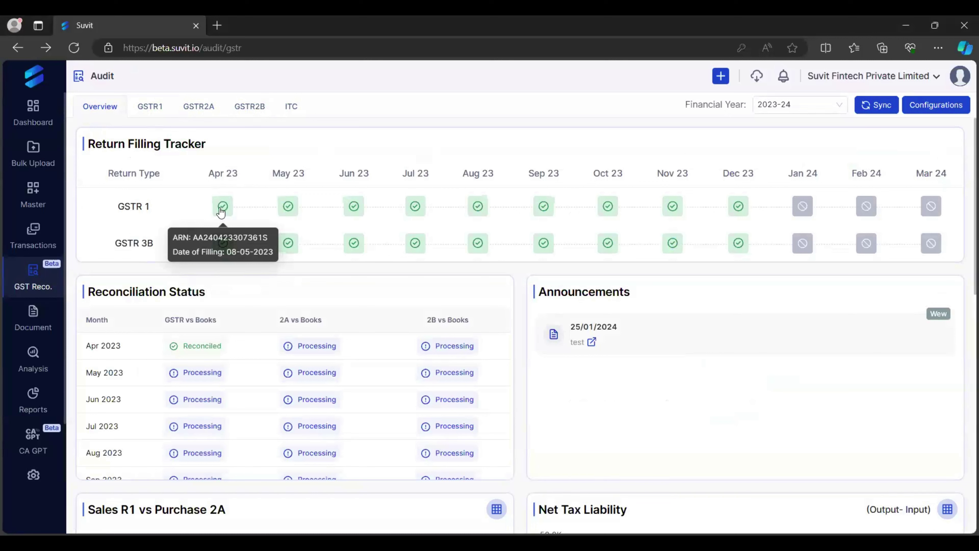
# - View the return filing tracker for financial years 2017-18 and 2021-22, then set the financial year to 2023-24
pyautogui.click(791, 104)
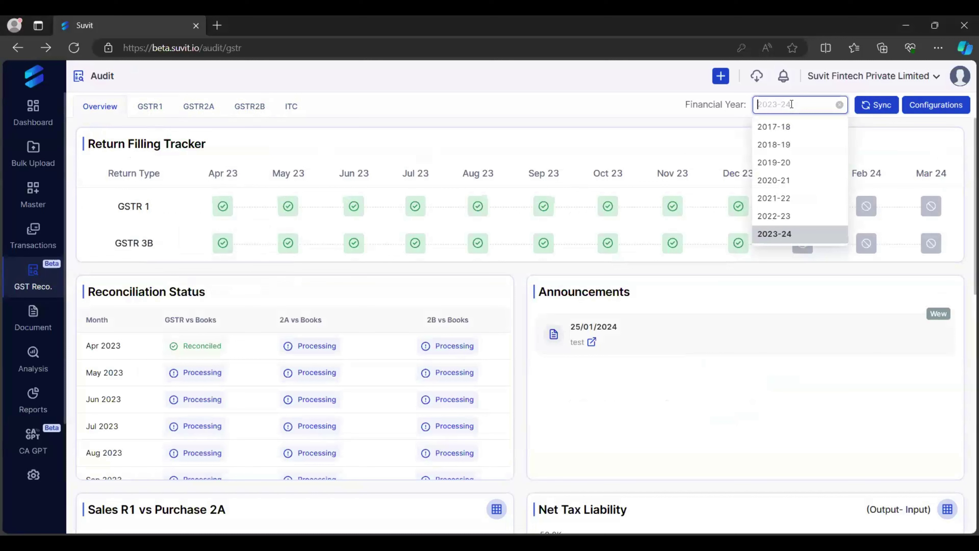
pyautogui.click(784, 134)
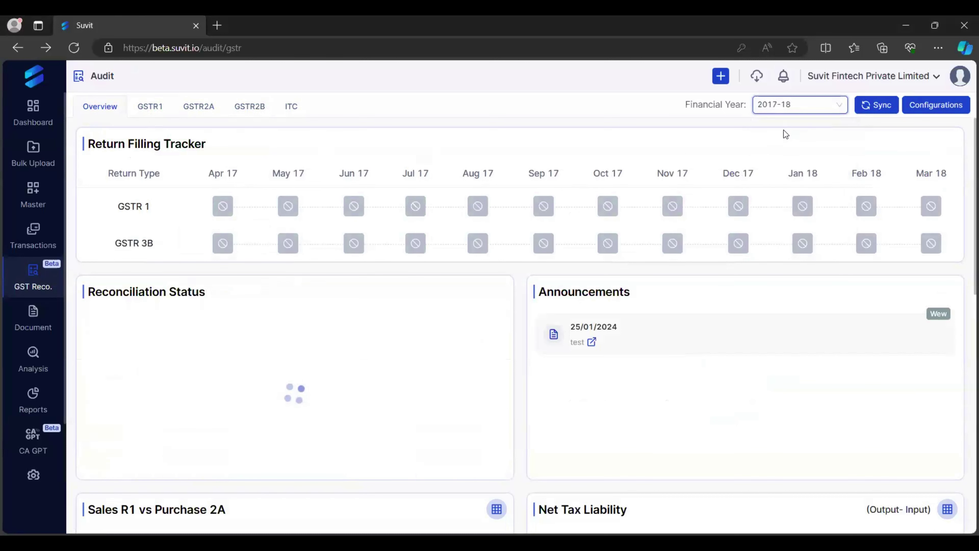
pyautogui.click(795, 106)
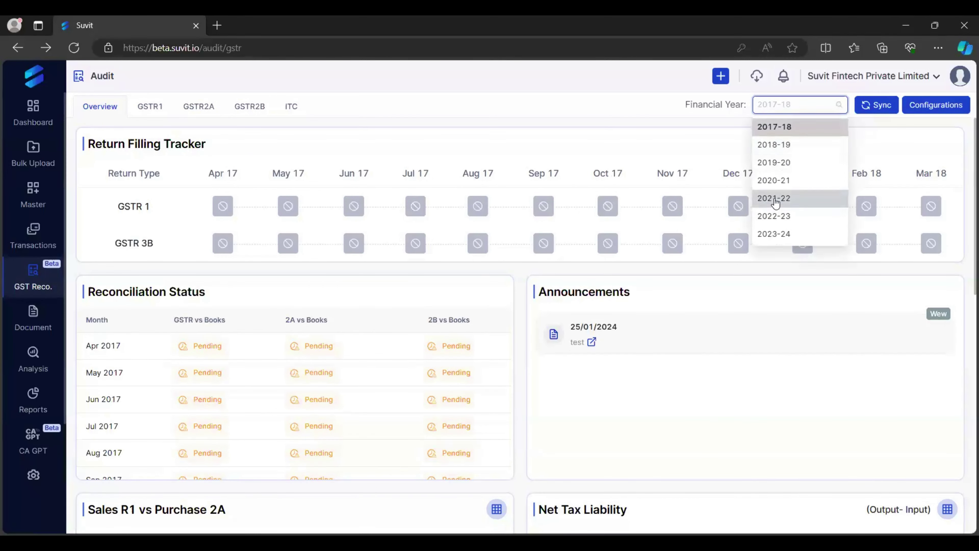
pyautogui.click(775, 198)
pyautogui.click(798, 104)
pyautogui.click(769, 235)
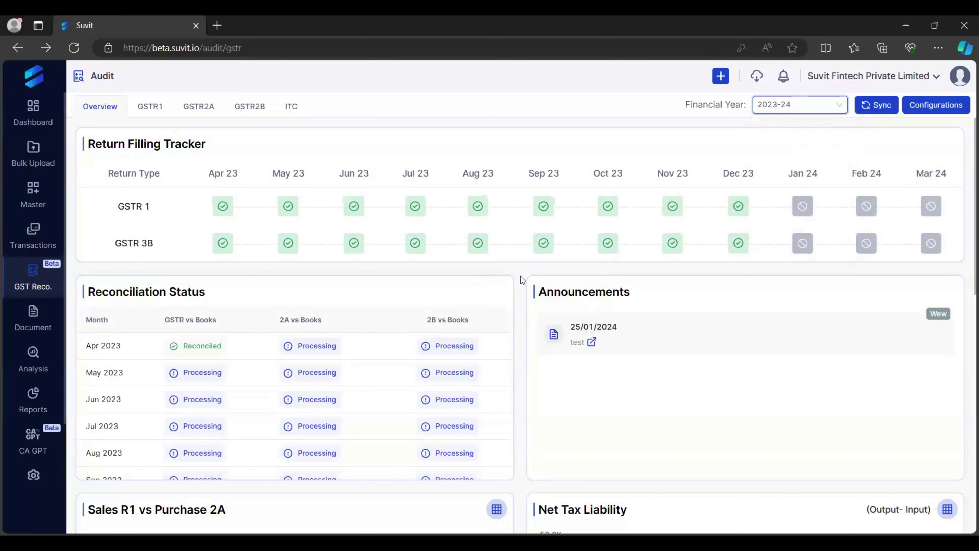
# - View the reconciliation overview, then open the Apr 2023 GSTR1 file to examine its matched transactions and leave it
pyautogui.scroll(-4, 520, 275)
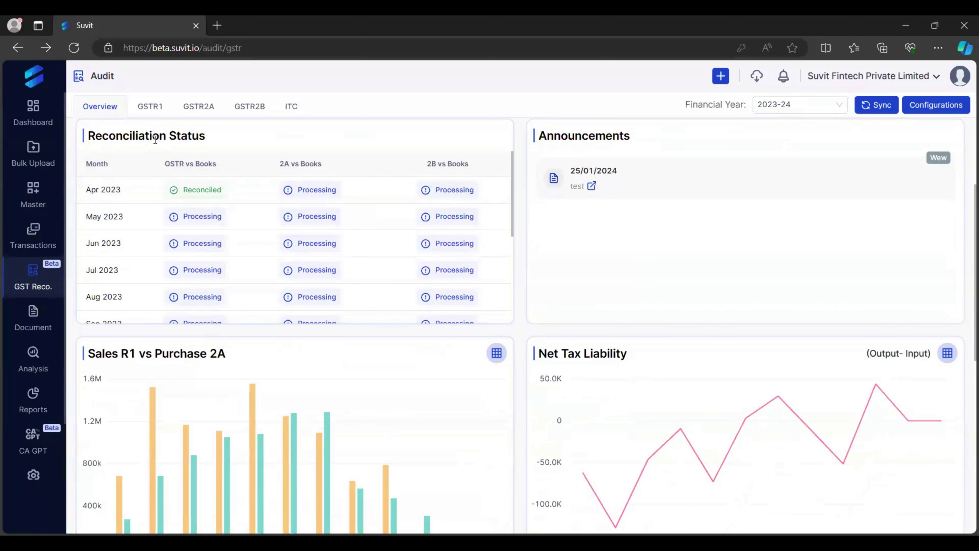
pyautogui.click(150, 108)
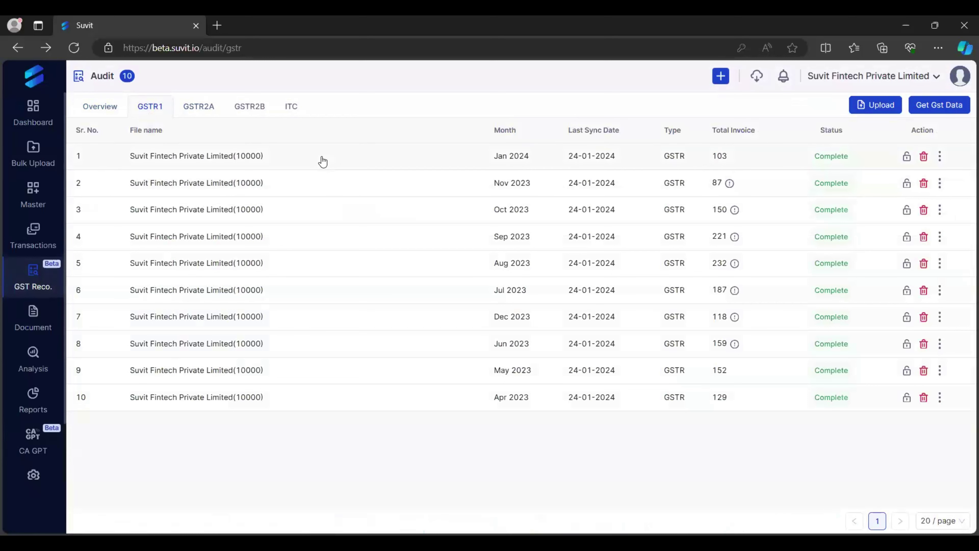
pyautogui.click(255, 397)
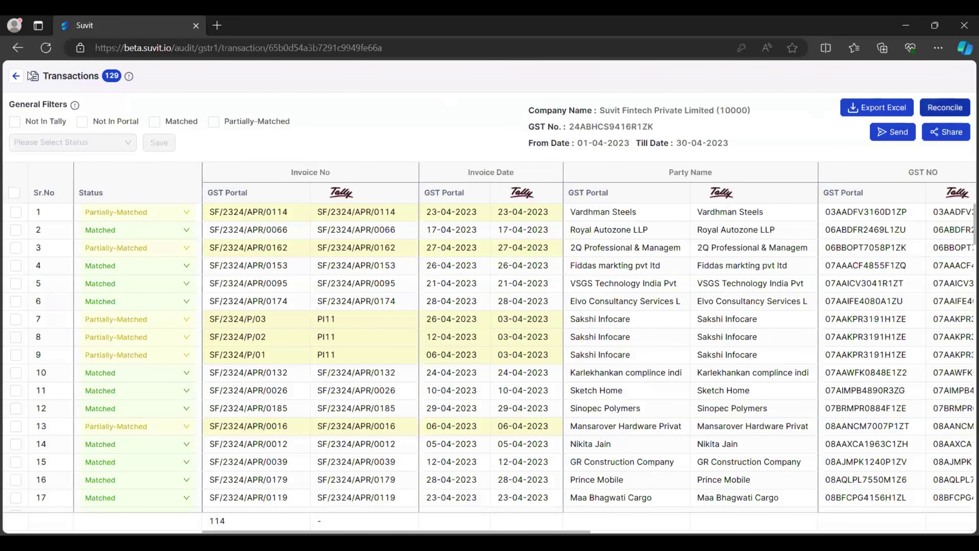
pyautogui.click(14, 77)
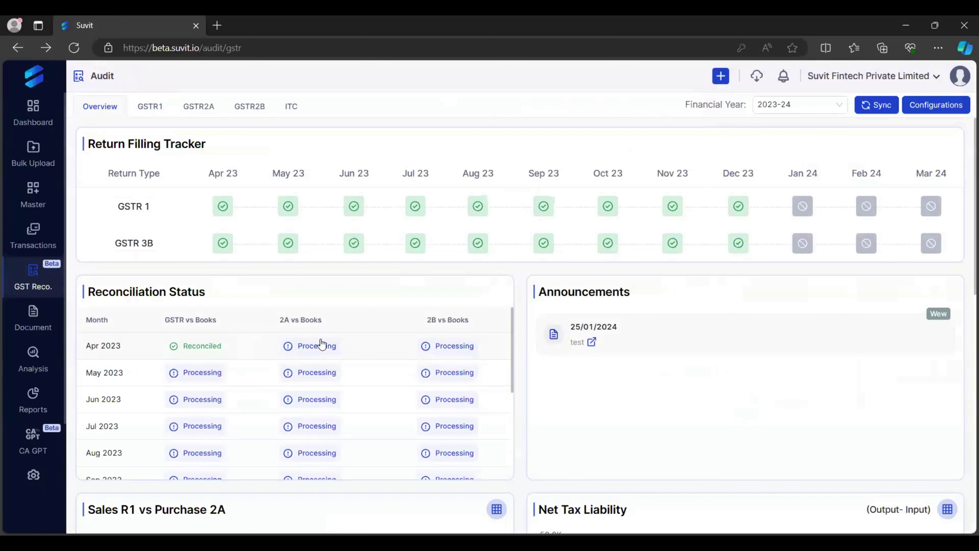
# - Examine the monthly reconciliation status and the Sales R1 vs Purchase 2A figures as a table, then restore the chart view
pyautogui.moveTo(512, 325); pyautogui.dragTo(511, 418)
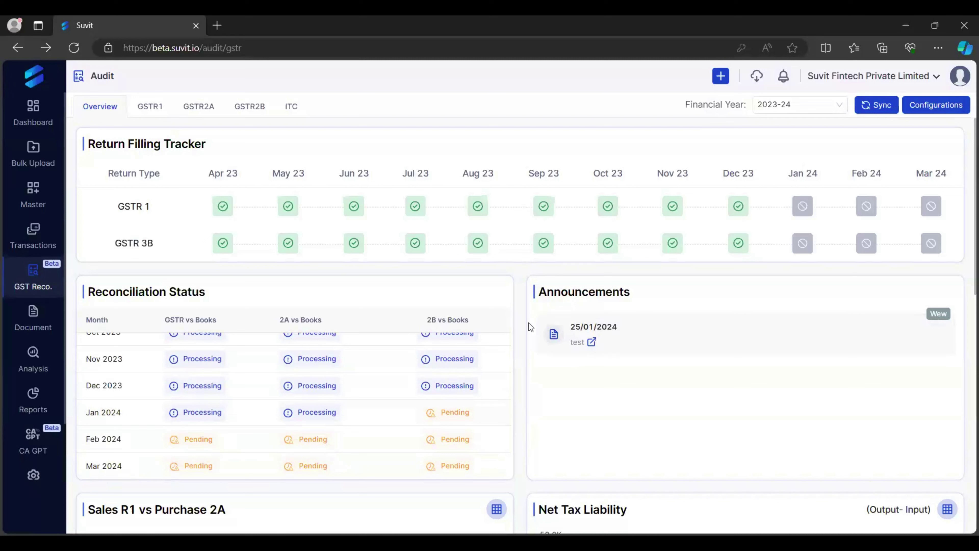
pyautogui.scroll(-5, 525, 324)
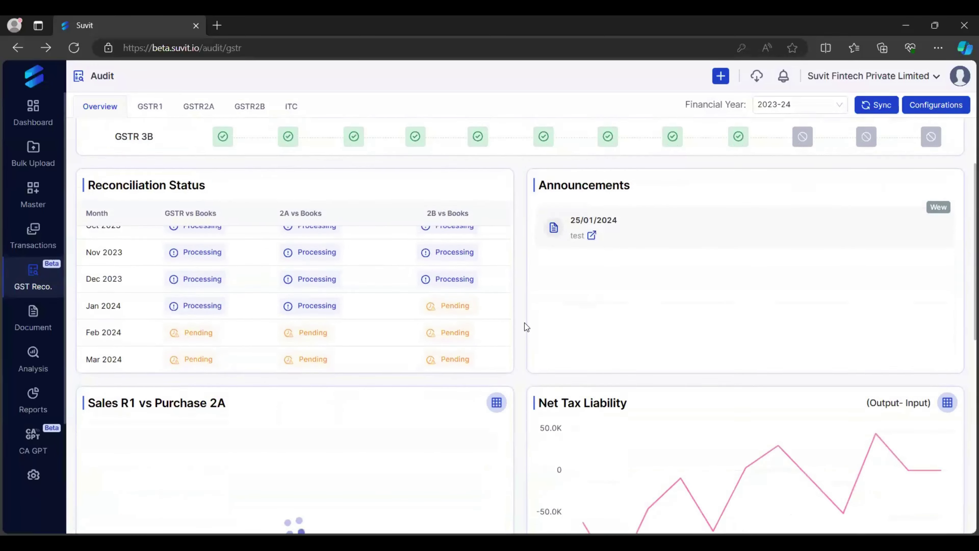
pyautogui.scroll(-3, 522, 330)
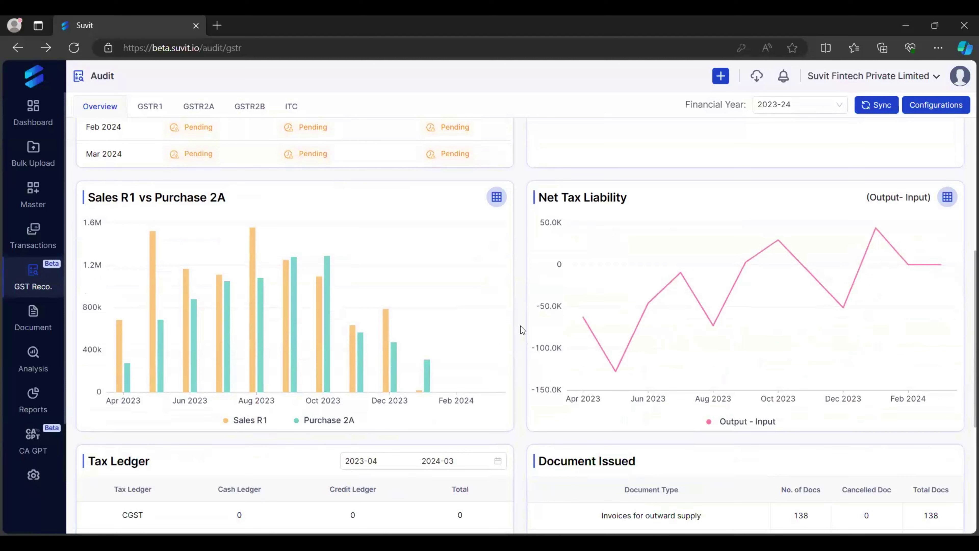
pyautogui.moveTo(314, 306)
pyautogui.click(497, 197)
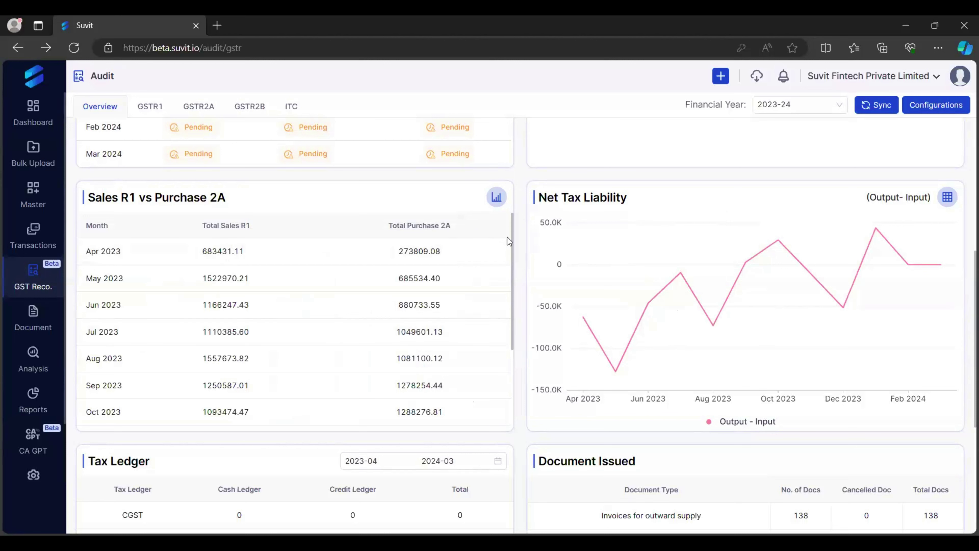
pyautogui.scroll(-3, 501, 359)
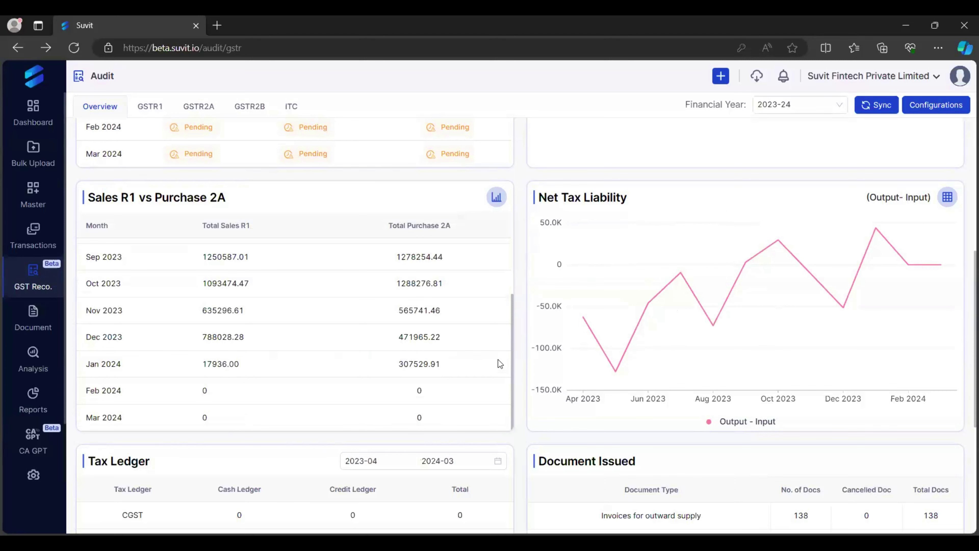
pyautogui.click(496, 197)
# - Review the Tax Ledger, Document Issued and Eligible ITC vs Claimed ITC sections of the audit overview
pyautogui.scroll(-5, 517, 266)
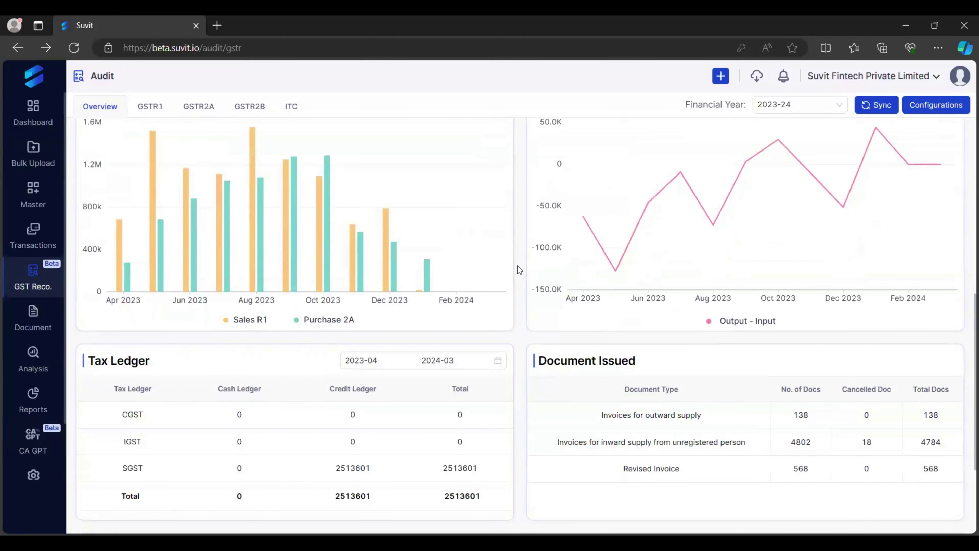
pyautogui.scroll(-1, 517, 266)
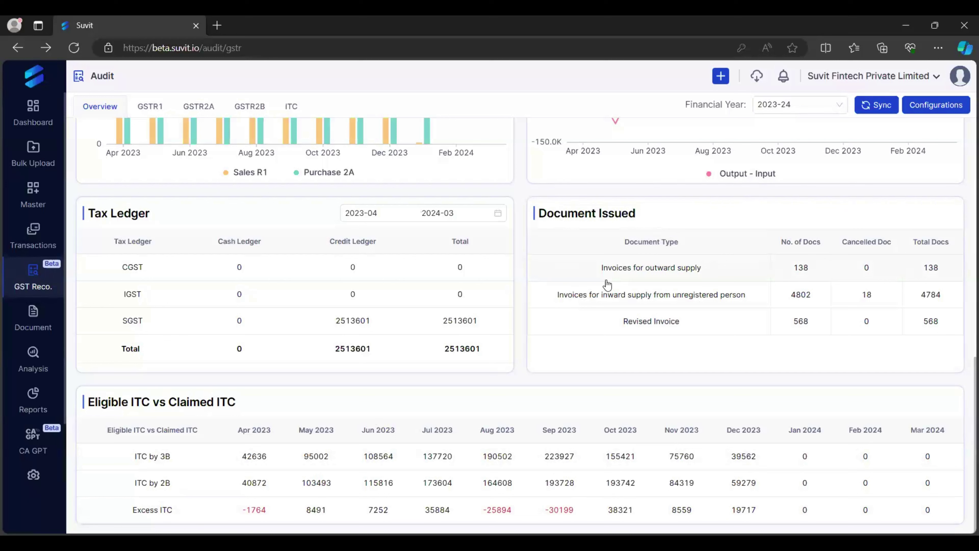
pyautogui.scroll(3, 966, 396)
pyautogui.scroll(10, 965, 226)
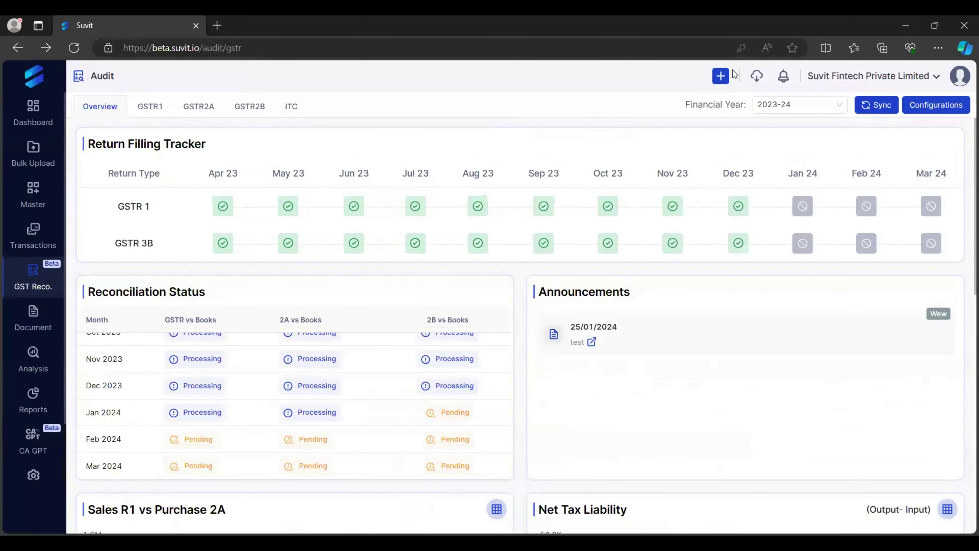
# - View the Jan 2024 GSTR1 transactions, then show the data resync options for the Apr 2023 file in the list
pyautogui.click(162, 113)
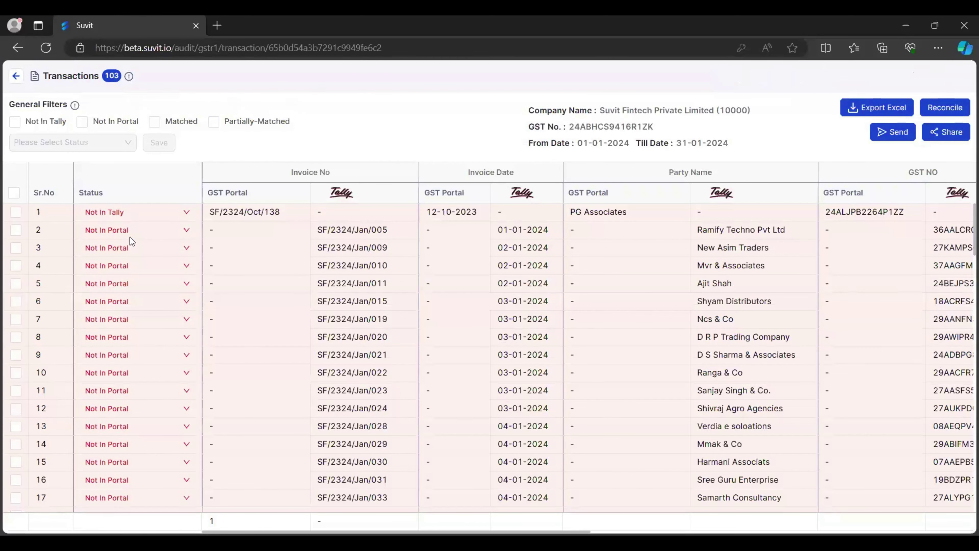
pyautogui.click(16, 78)
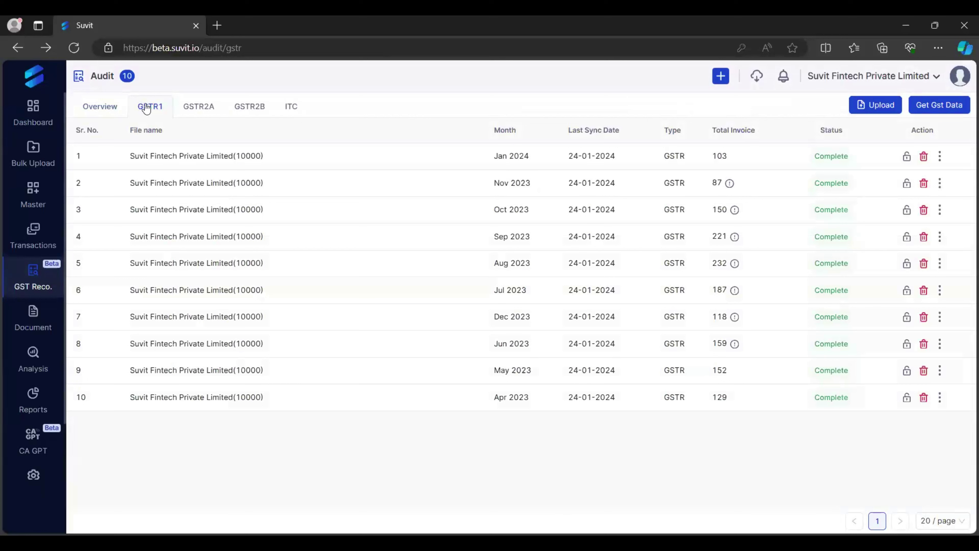
pyautogui.click(940, 401)
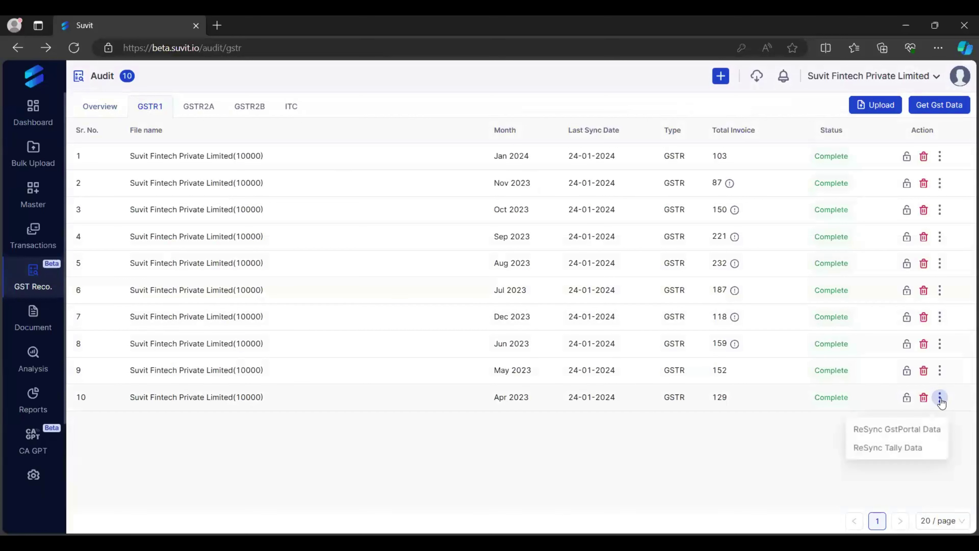
pyautogui.click(940, 402)
pyautogui.click(940, 402)
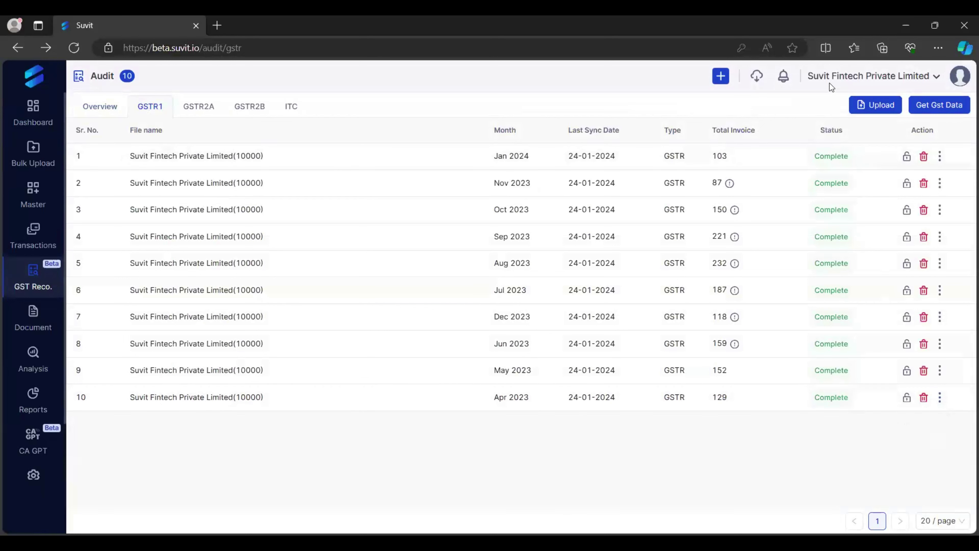
pyautogui.moveTo(940, 399)
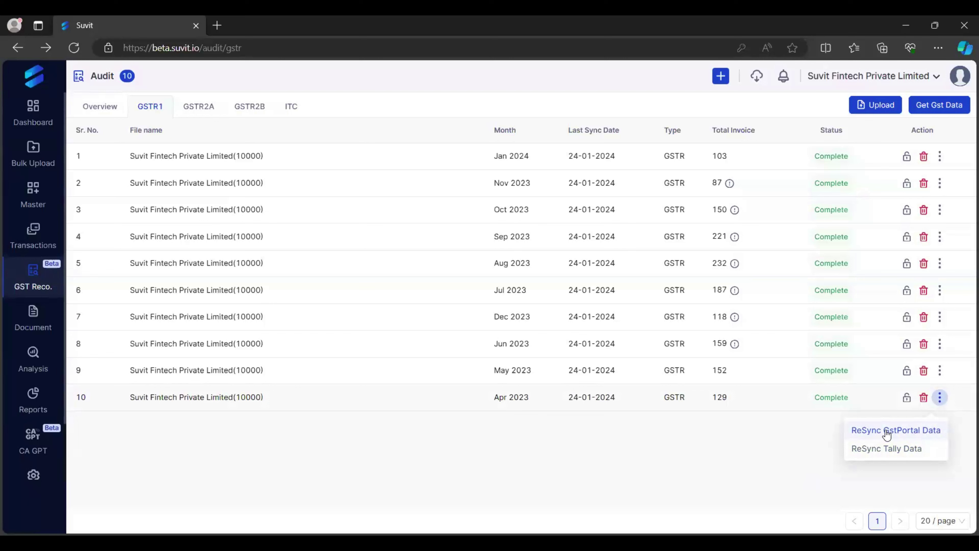
# - Open the Apr 2023 GSTR1 transactions, view the table's CSV and Excel export options, and return to the file list
pyautogui.click(672, 403)
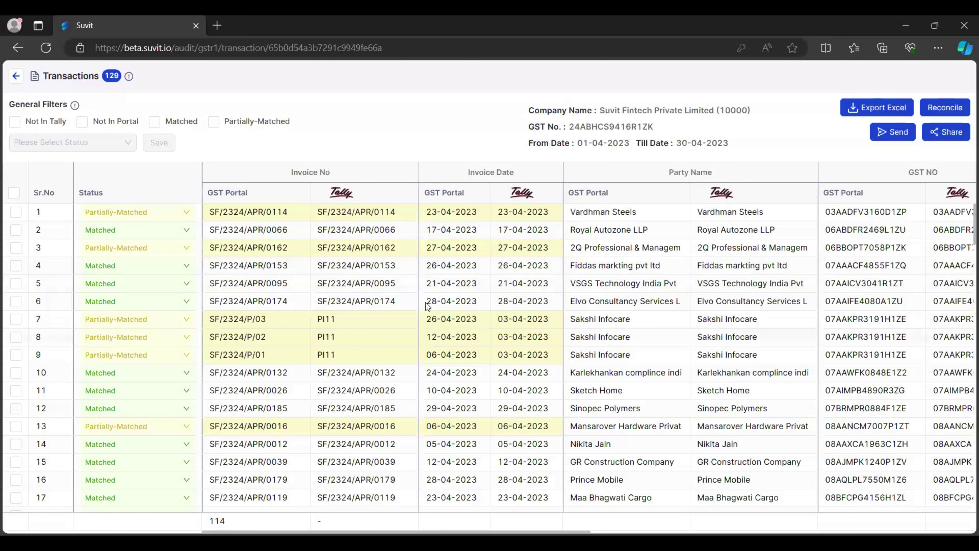
pyautogui.rightClick(487, 337)
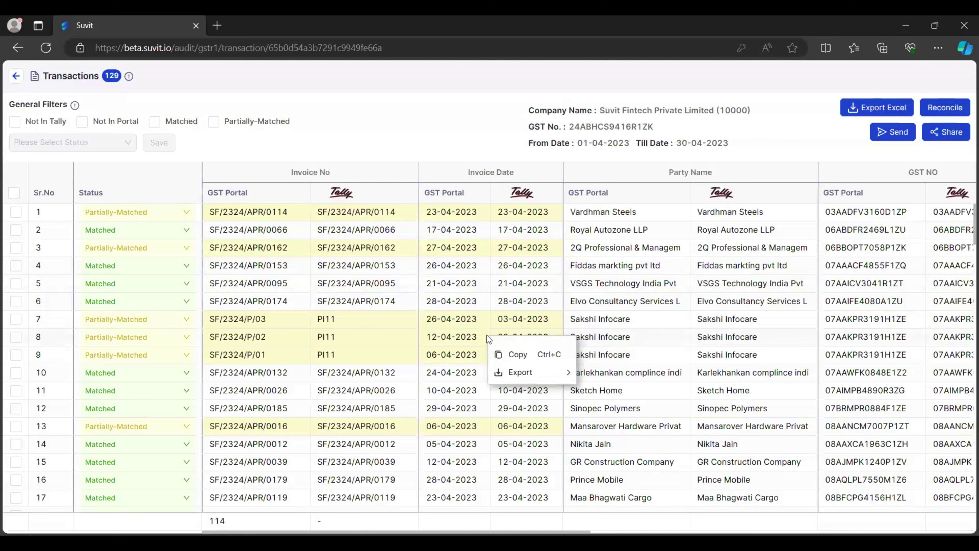
pyautogui.moveTo(533, 372)
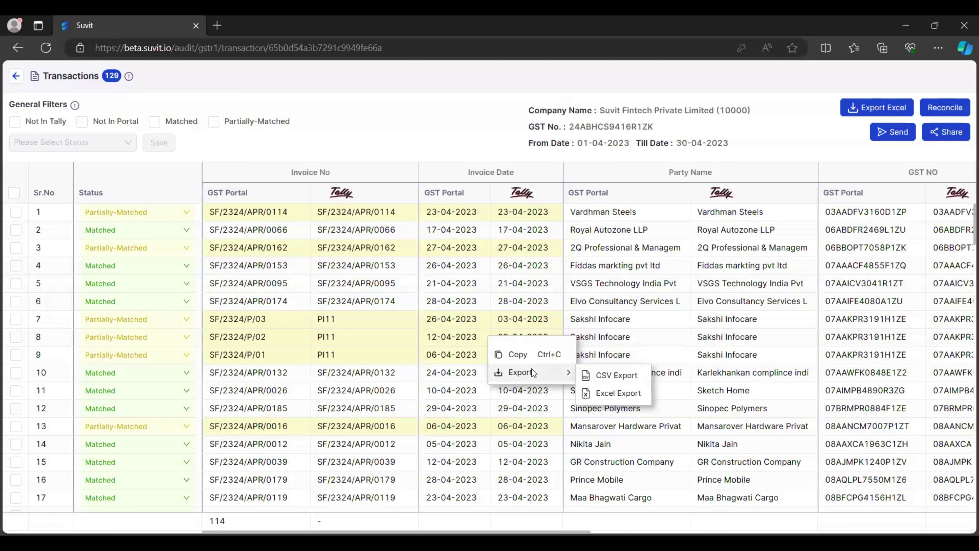
pyautogui.click(17, 77)
pyautogui.click(17, 78)
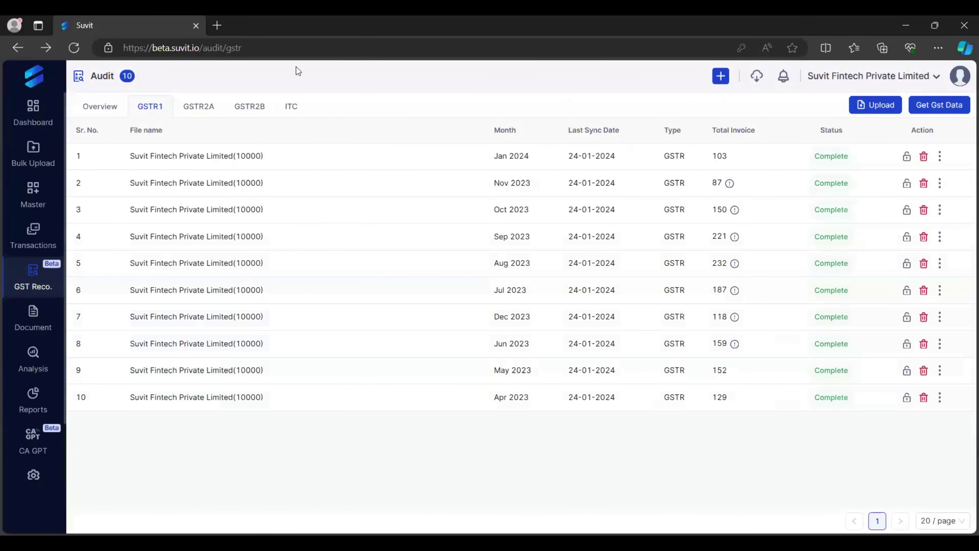
# - View the GSTR2A and GSTR2B file lists, then show the lock prompt for the Oct 2023 GSTR2B file and cancel it
pyautogui.click(205, 112)
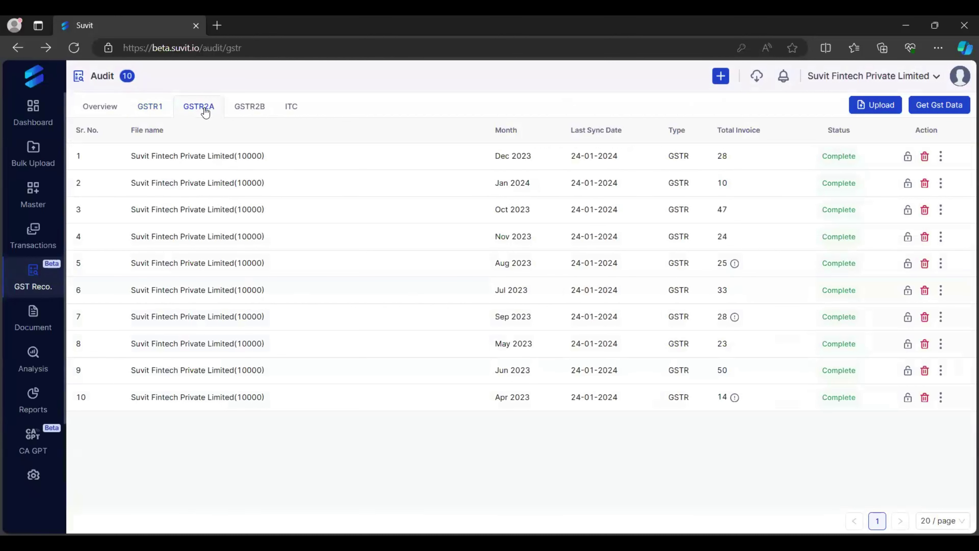
pyautogui.click(249, 107)
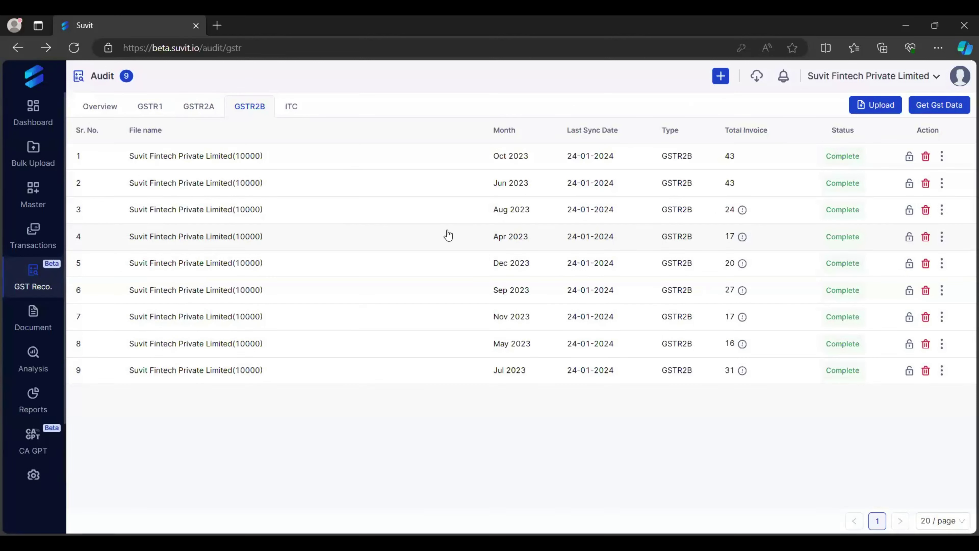
pyautogui.click(911, 157)
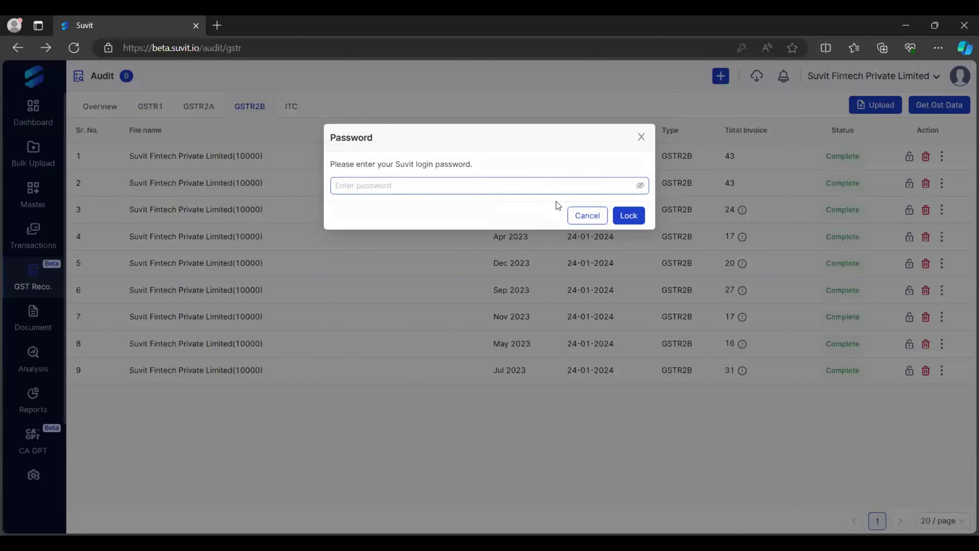
pyautogui.click(580, 218)
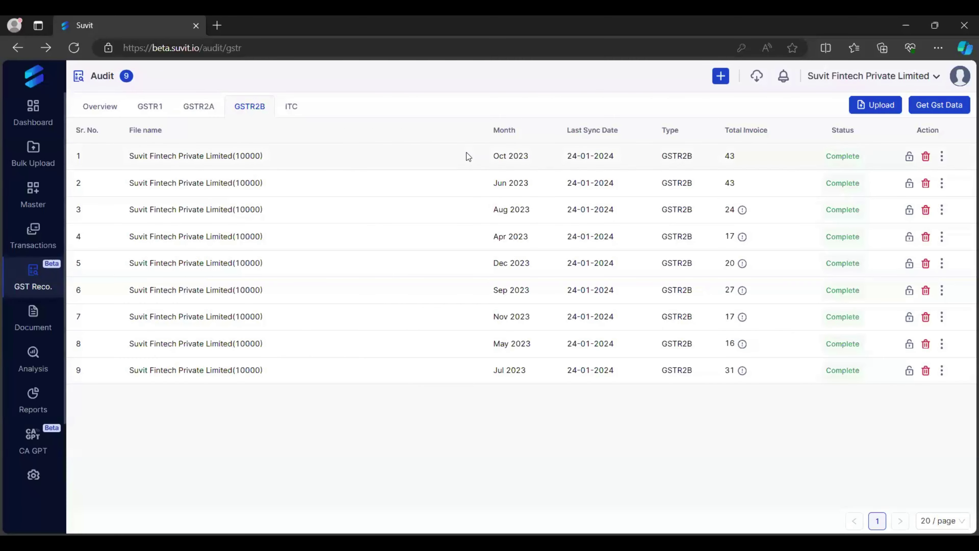
# - View the Oct 2023 GSTR2B transactions, return to the list, and show the file's lock password prompt without locking it
pyautogui.click(468, 155)
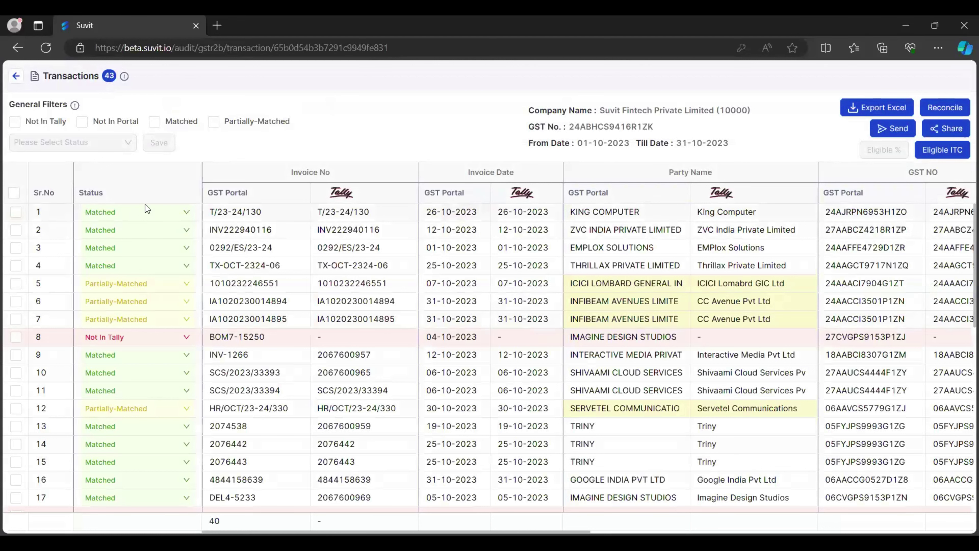
pyautogui.click(16, 76)
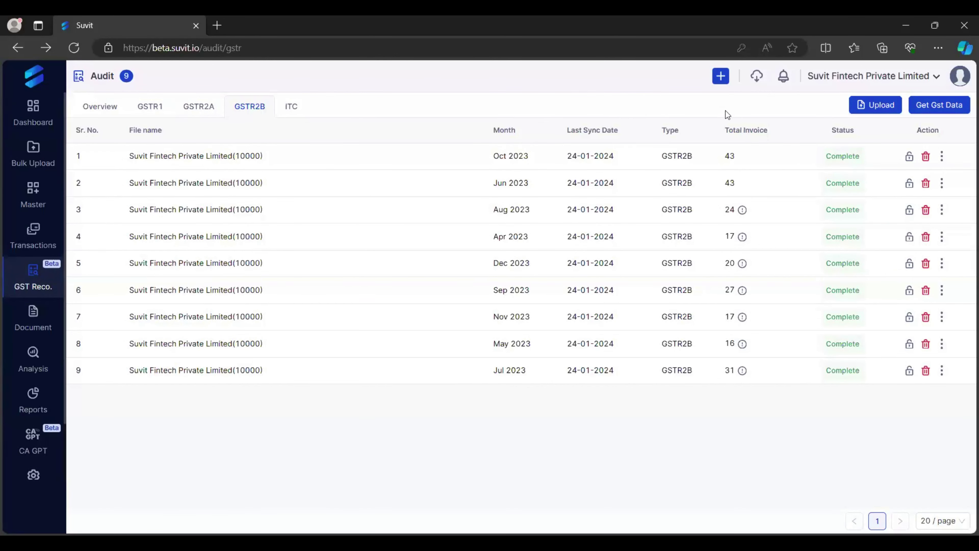
pyautogui.click(910, 159)
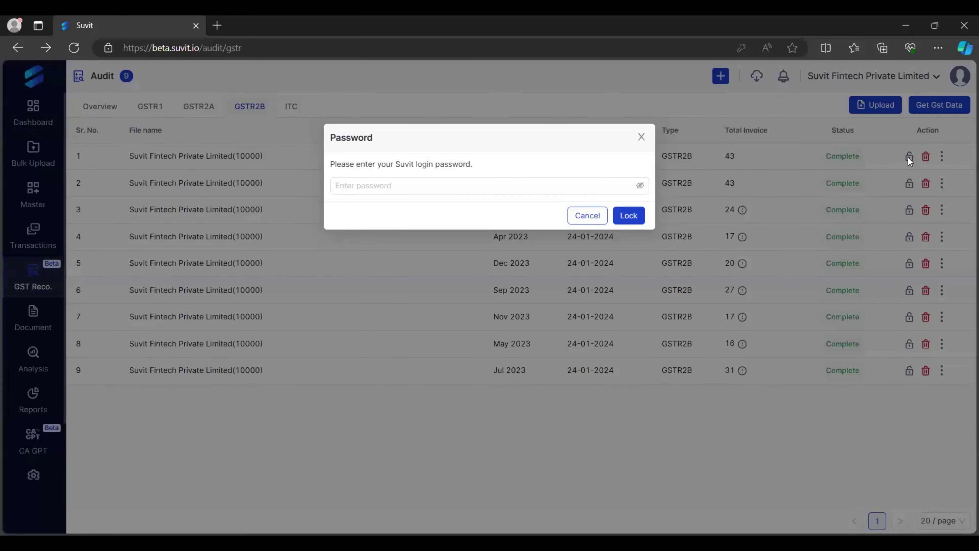
pyautogui.click(509, 189)
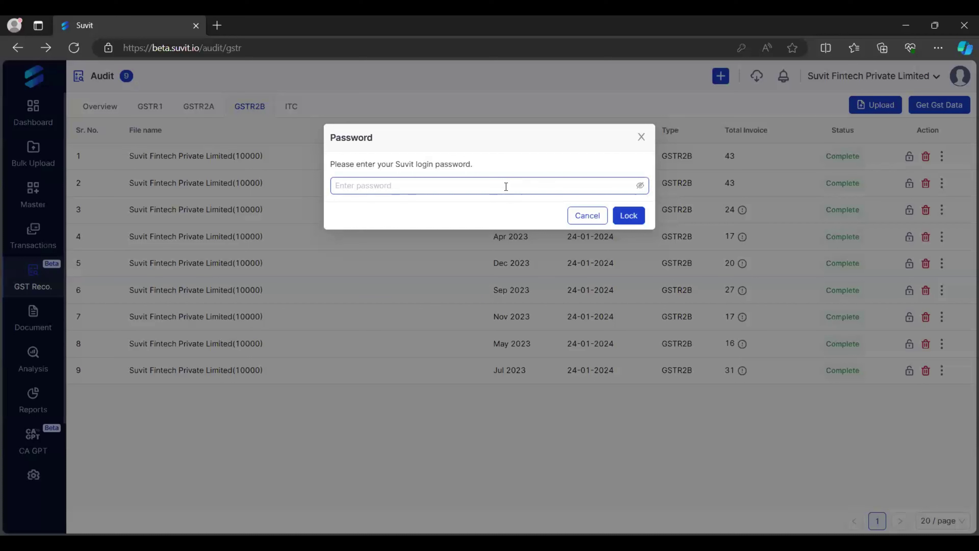
pyautogui.click(506, 186)
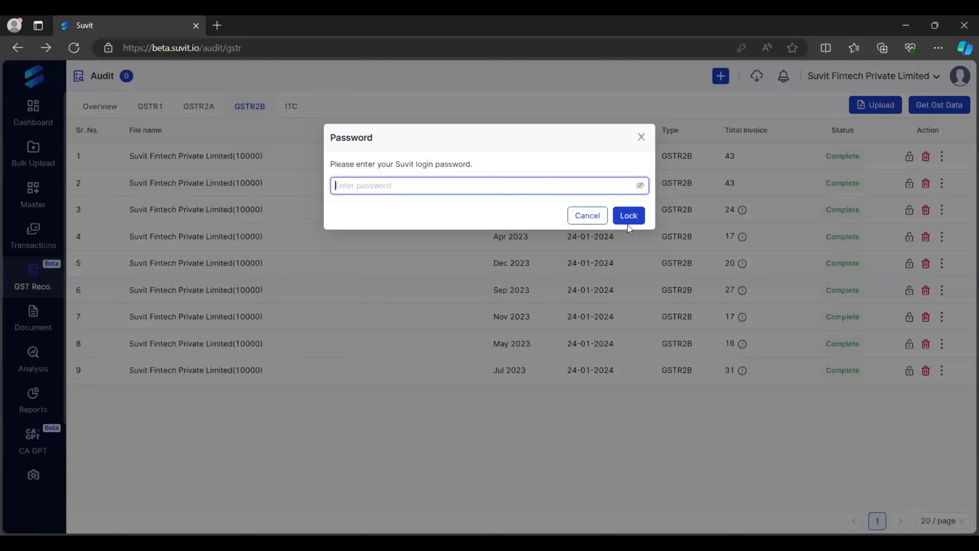
pyautogui.click(588, 216)
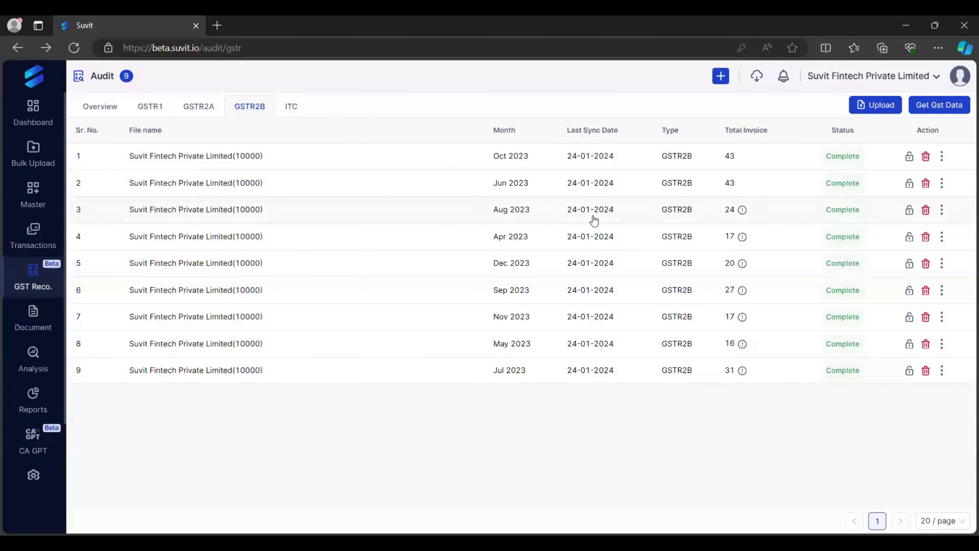
# - View the Oct 2023 and Jul 2023 GSTR2B transactions, including the status options for a Not In Tally invoice in July
pyautogui.click(648, 166)
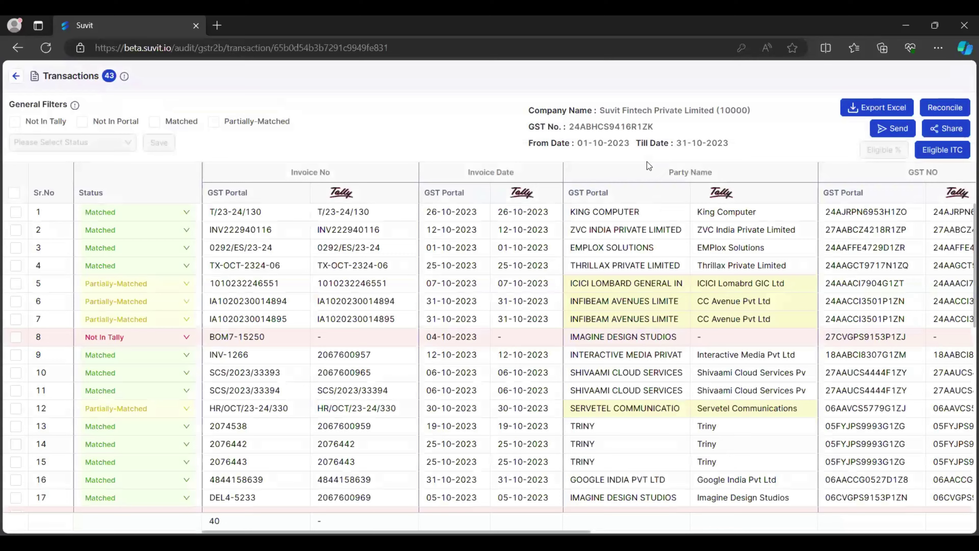
pyautogui.hotkey('alt', 'Left')
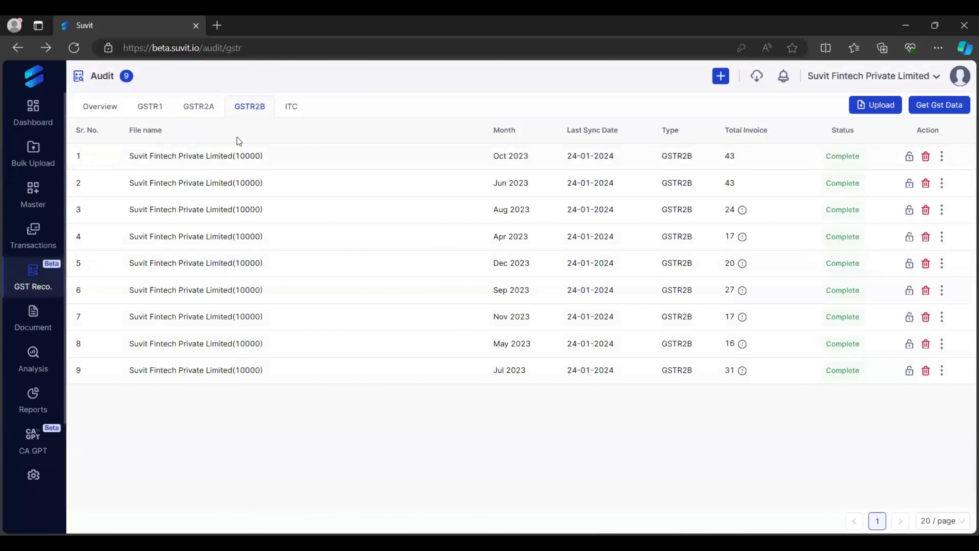
pyautogui.click(176, 379)
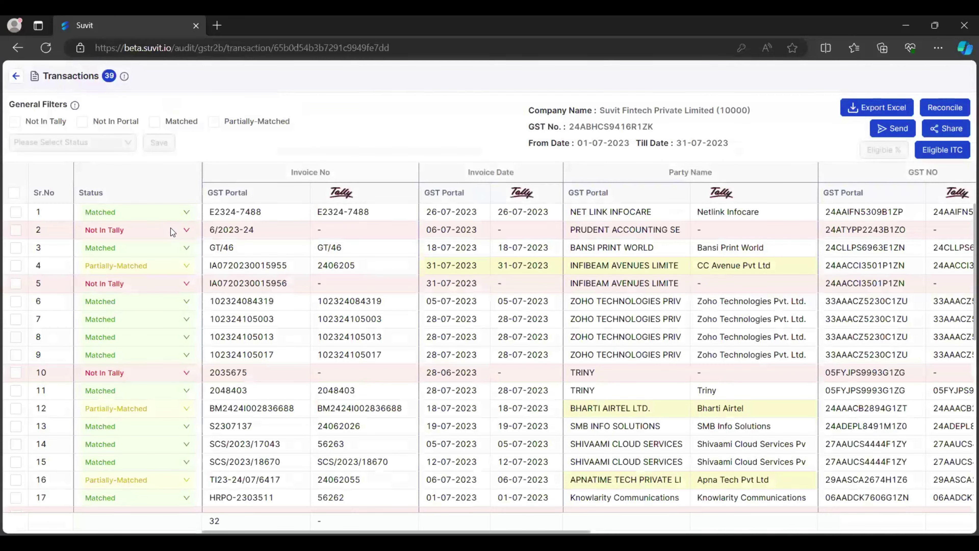
pyautogui.click(171, 229)
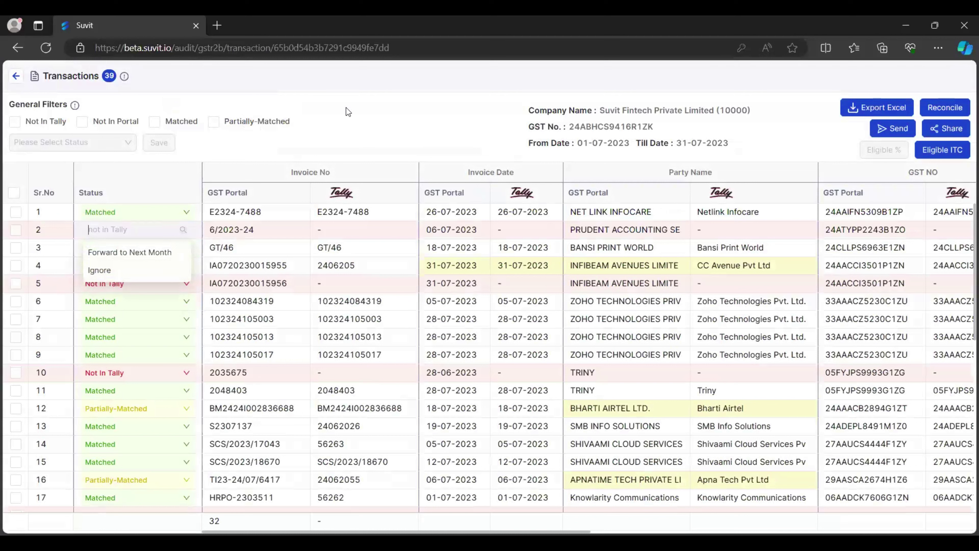
pyautogui.press('Down')
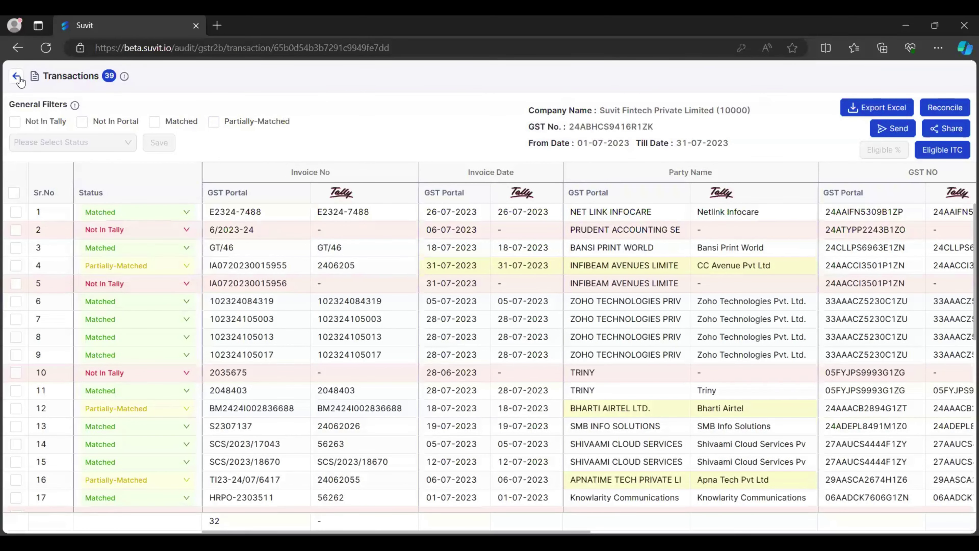
pyautogui.hotkey('alt', 'Left')
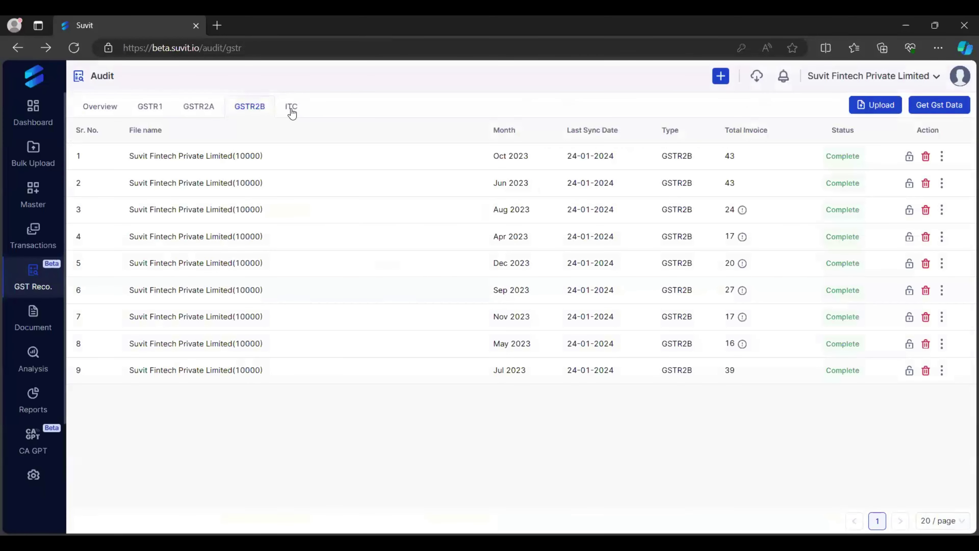
# - Open the May 2023 ITC transactions, recheck their eligibility, and return to the file list
pyautogui.click(292, 108)
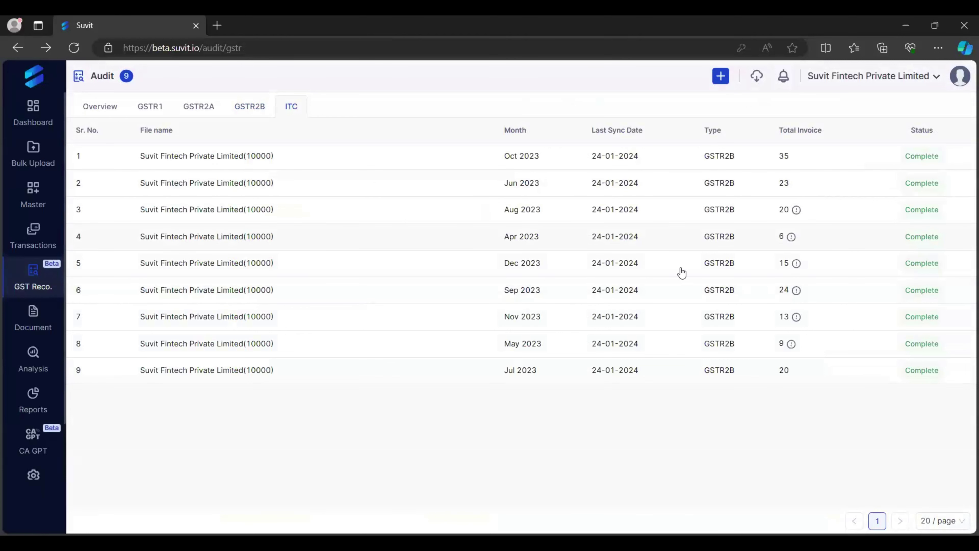
pyautogui.click(688, 288)
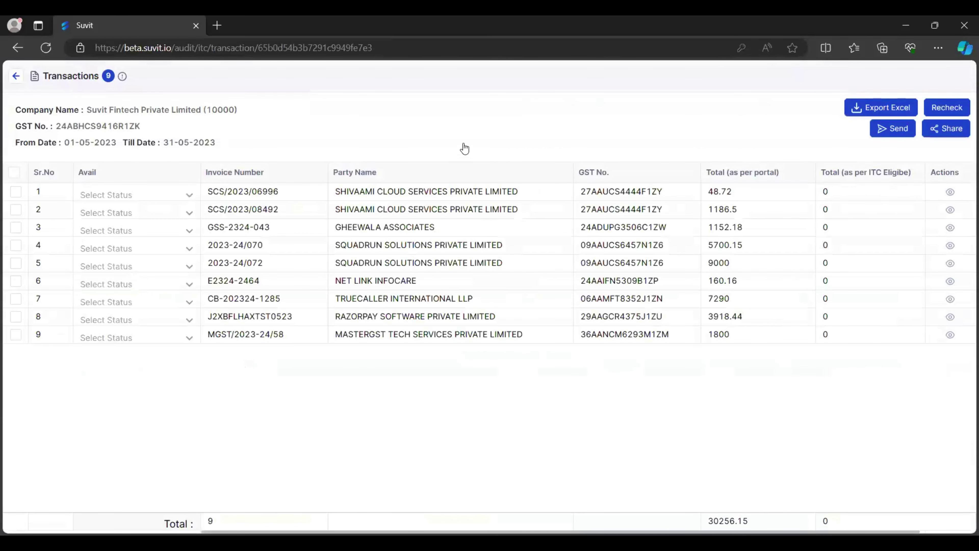
pyautogui.click(944, 109)
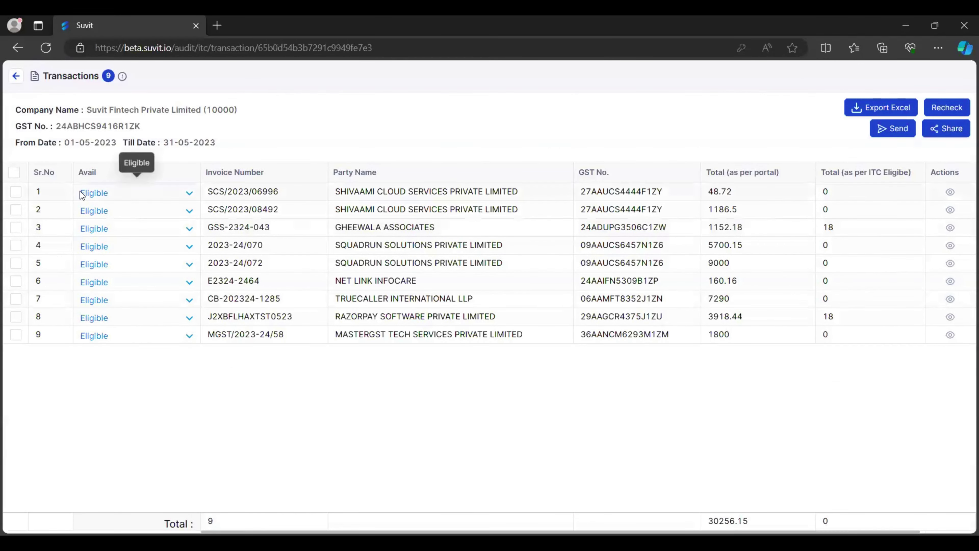
pyautogui.hotkey('alt', 'Left')
# - Review the return filing tracker and reconciliation status in the audit overview, then open the May 2023 GSTR1 transactions
pyautogui.click(113, 111)
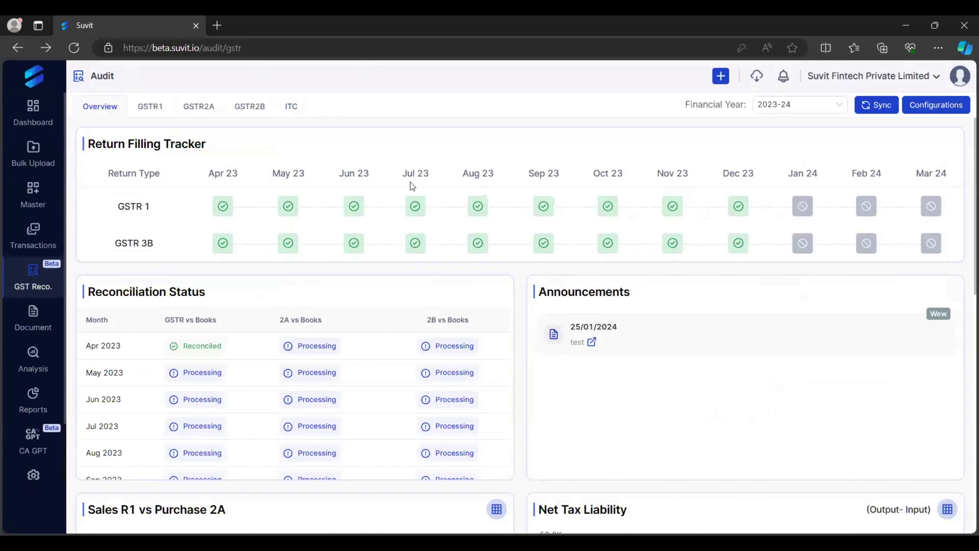
pyautogui.scroll(-2, 412, 186)
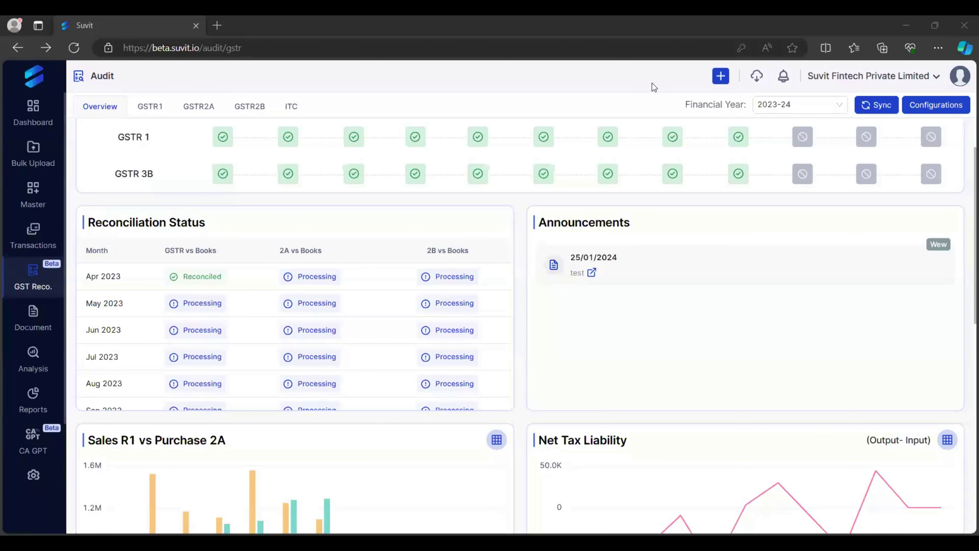
pyautogui.click(153, 112)
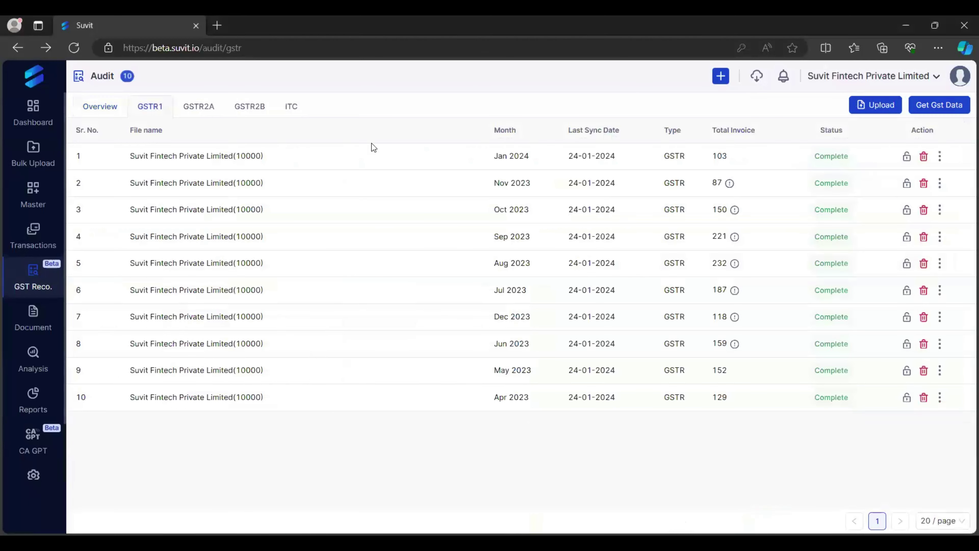
pyautogui.click(229, 373)
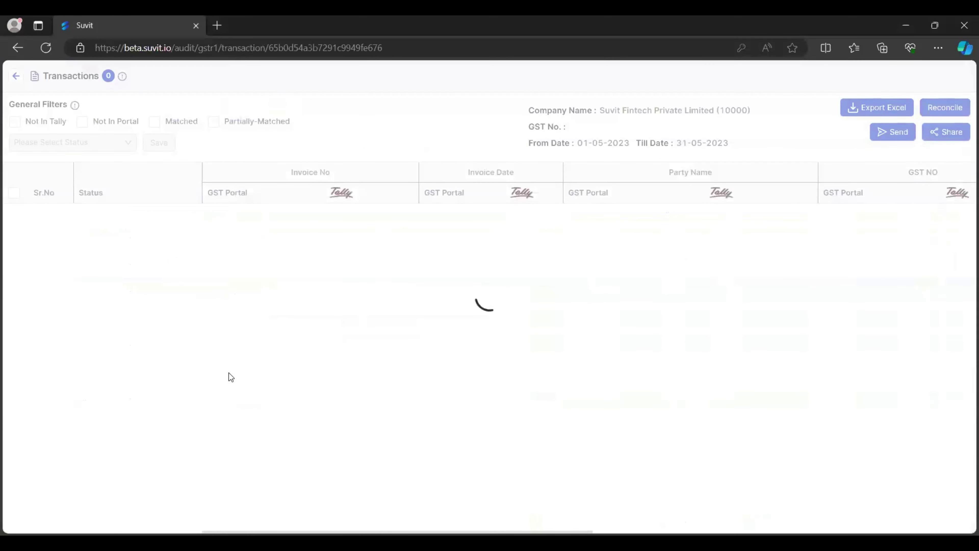
# - Compare the GST Portal and Tally invoice, date, party and GST number values of the tenth, partially matched row
pyautogui.click(228, 372)
pyautogui.press('Tab')
pyautogui.press('Tab')
pyautogui.press('Tab')
pyautogui.press('Tab')
pyautogui.press('Tab')
pyautogui.press('Tab')
pyautogui.press('Tab')
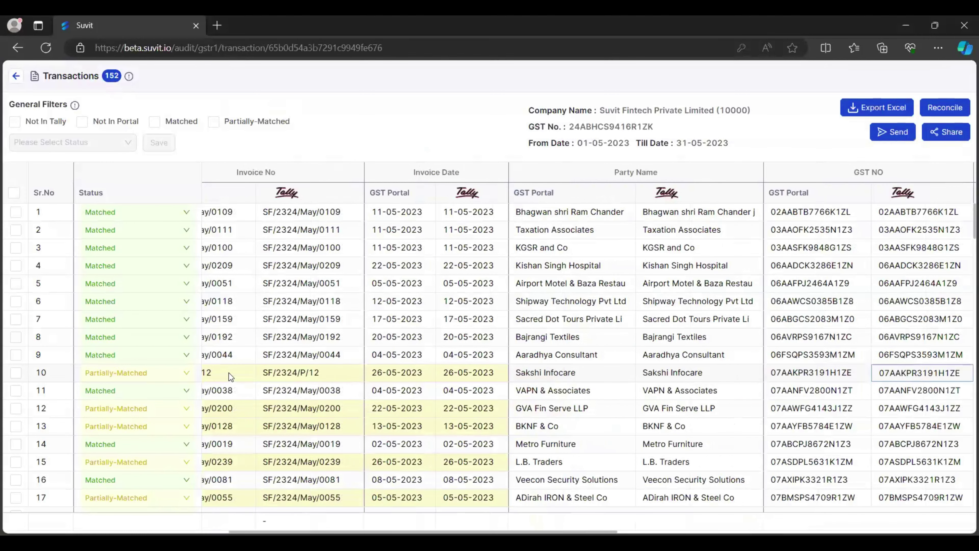
pyautogui.press('Tab')
pyautogui.press('Tab')
pyautogui.click(229, 373)
pyautogui.press('Home')
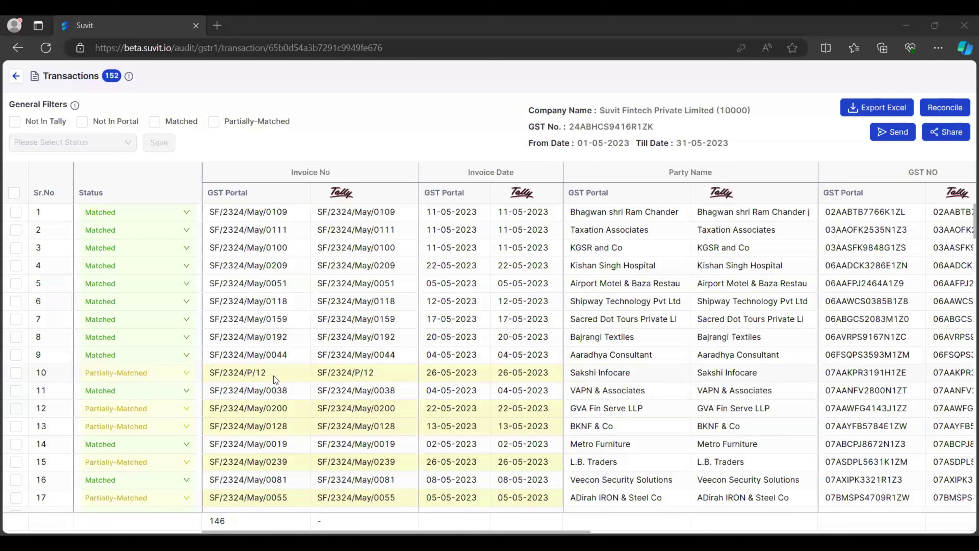
# - Examine the tenth row's taxable amount and SGST values in the GST Portal and Tally columns
pyautogui.press('Tab')
pyautogui.press('Tab')
pyautogui.press('Tab')
pyautogui.press('Tab')
pyautogui.press('Tab')
pyautogui.press('Tab')
pyautogui.press('Tab')
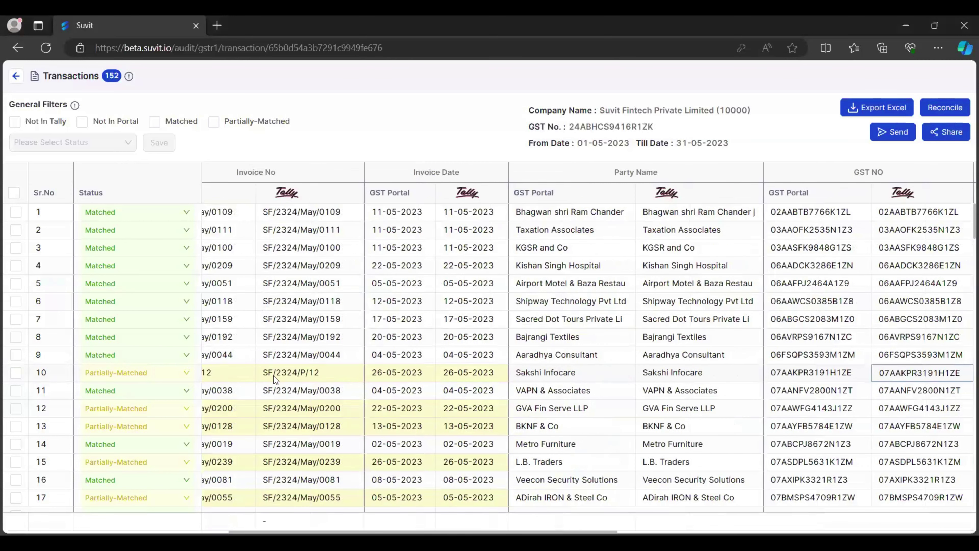
pyautogui.press('Tab')
pyautogui.hscroll(2, 273, 375)
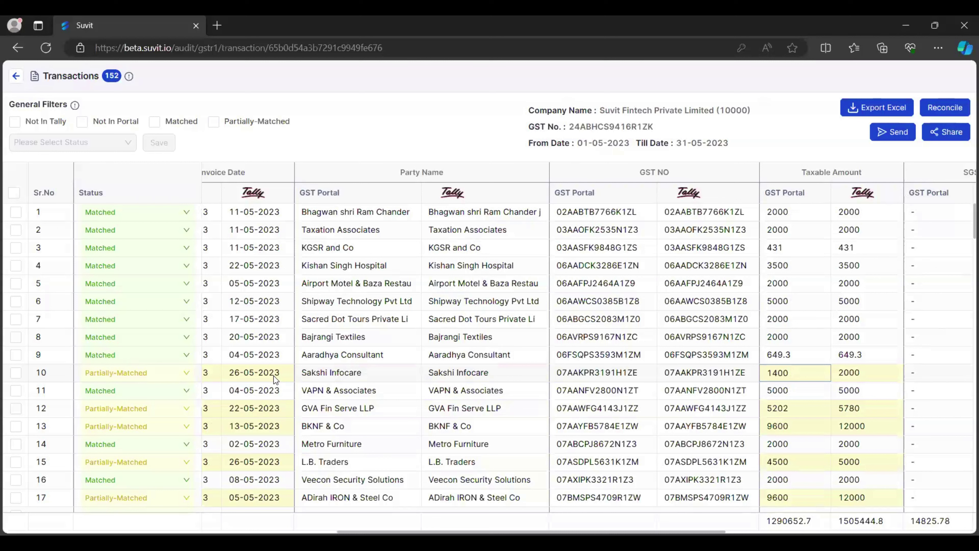
pyautogui.hscroll(5, 273, 376)
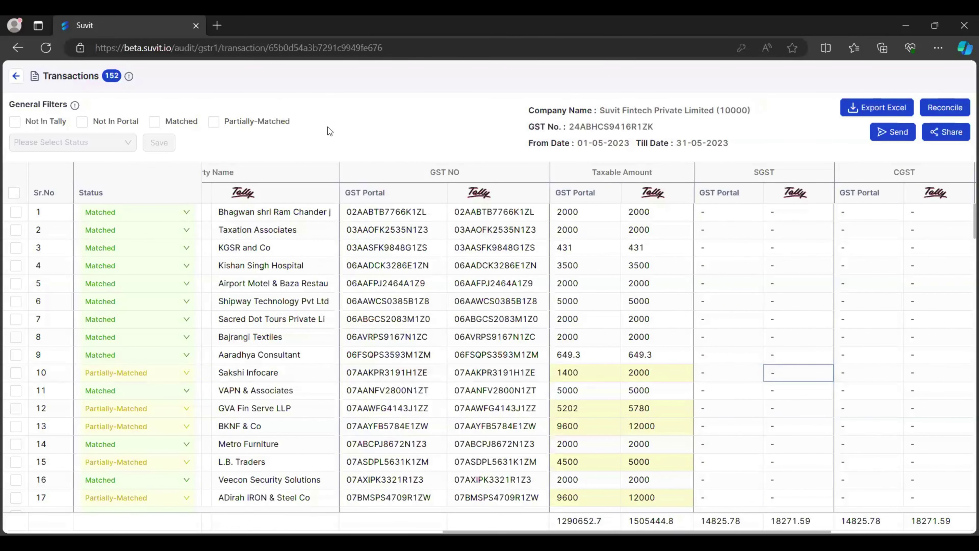
# - Show the CSV and Excel export options for the May 2023 GSTR1 table, then dismiss them without exporting
pyautogui.click(342, 115)
pyautogui.rightClick(473, 305)
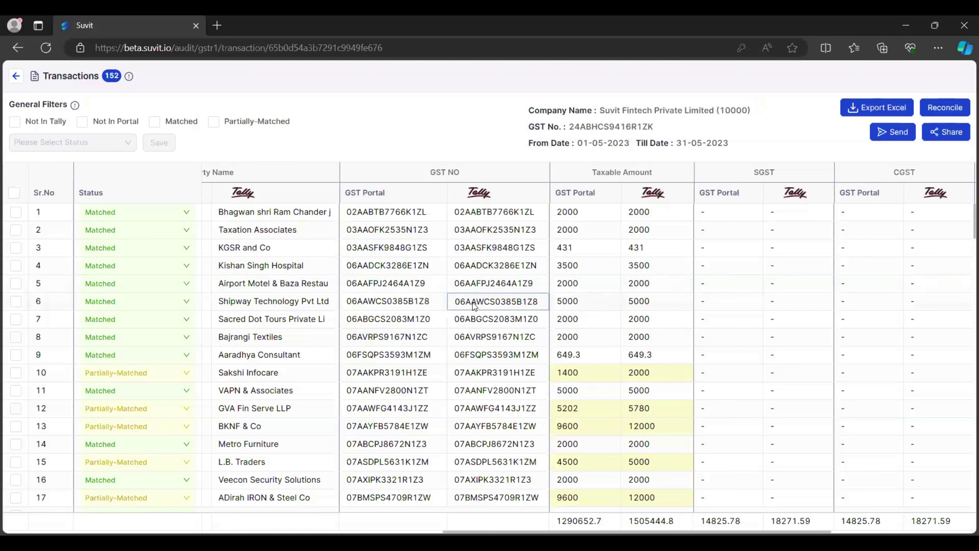
pyautogui.moveTo(516, 342)
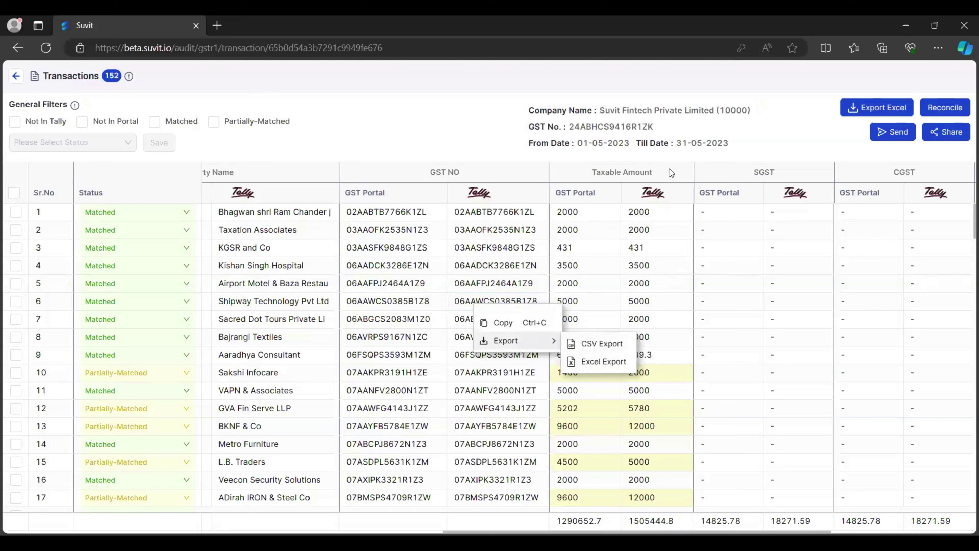
pyautogui.click(782, 129)
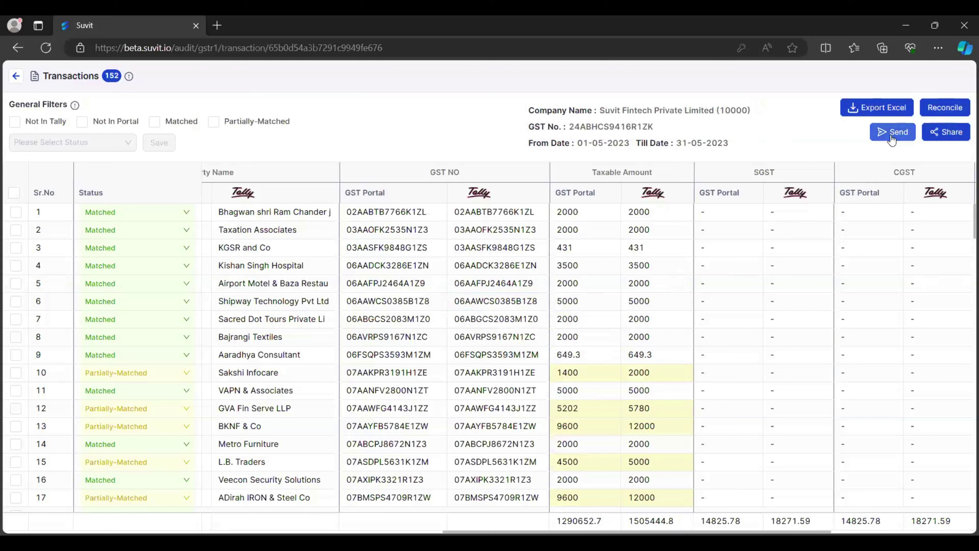
pyautogui.doubleClick(616, 110)
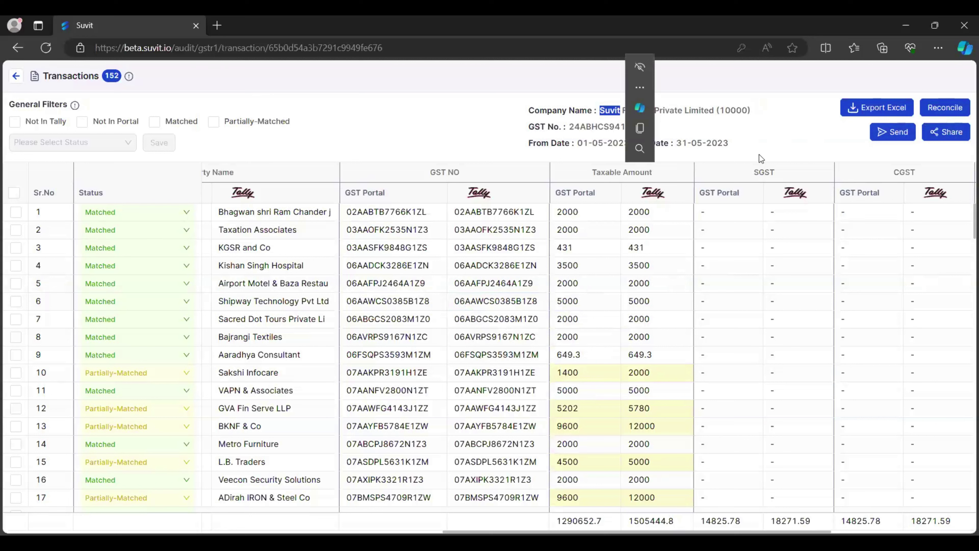
pyautogui.click(755, 147)
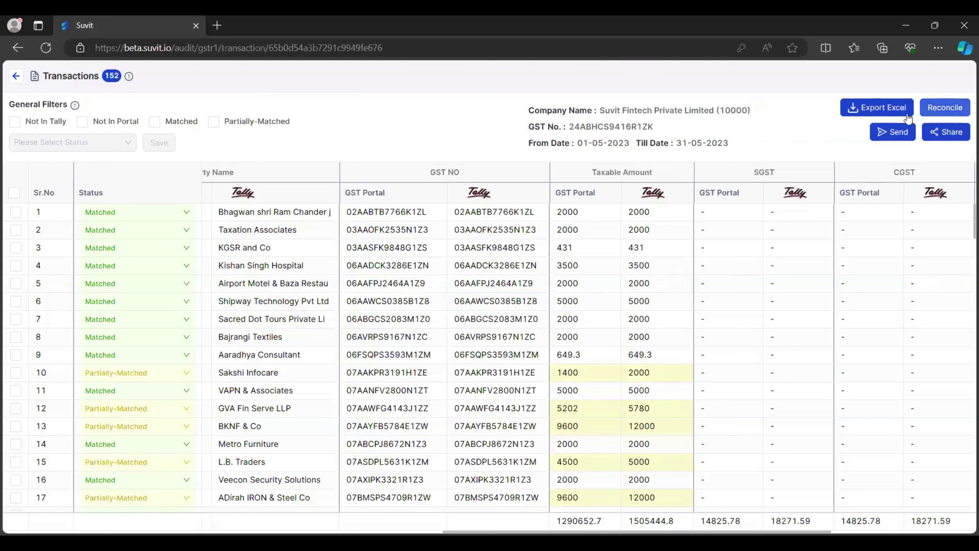
# - Show the client form for sending the May 2023 GSTR1 transactions, then close it without adding a client
pyautogui.click(892, 133)
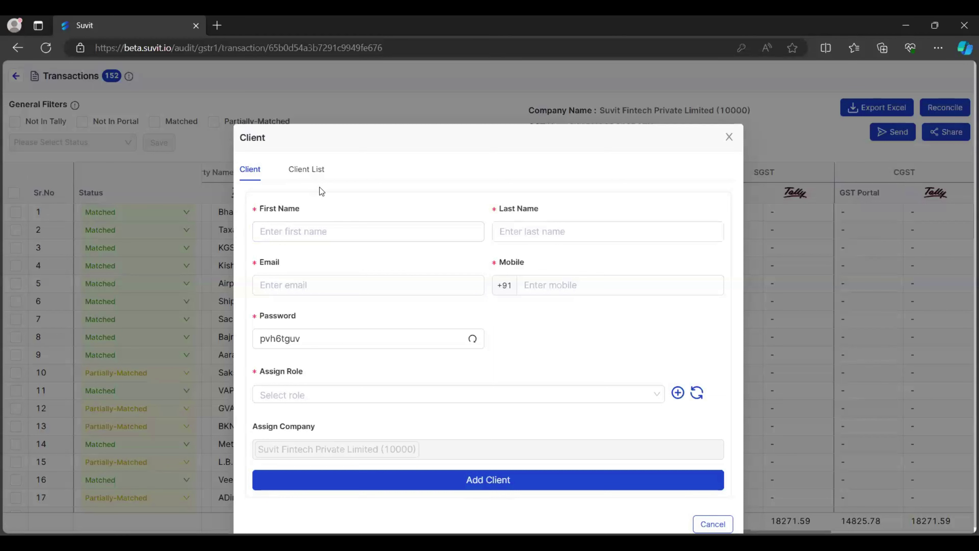
pyautogui.click(729, 137)
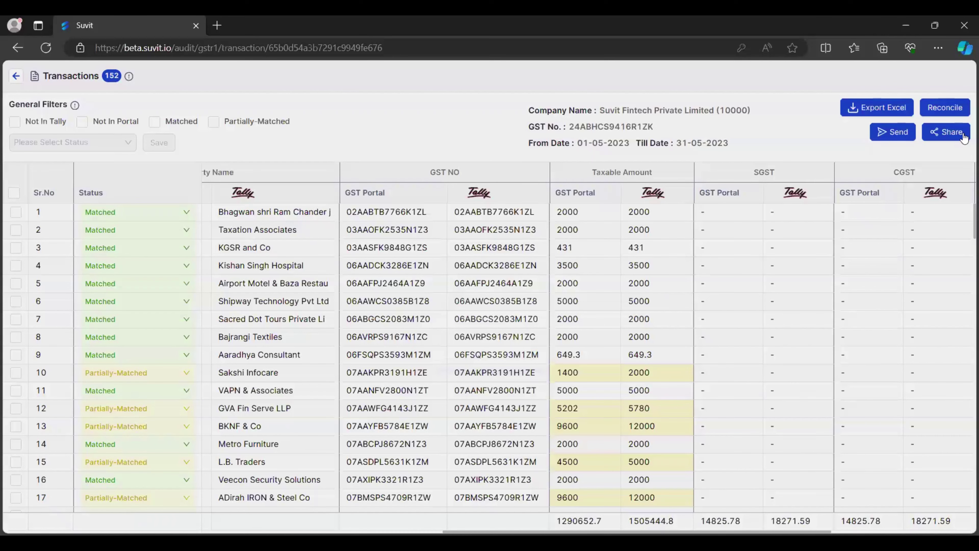
# - Show the WhatsApp, mail, link and download options for sharing the May 2023 GSTR1 transactions, then close them without sharing
pyautogui.click(962, 135)
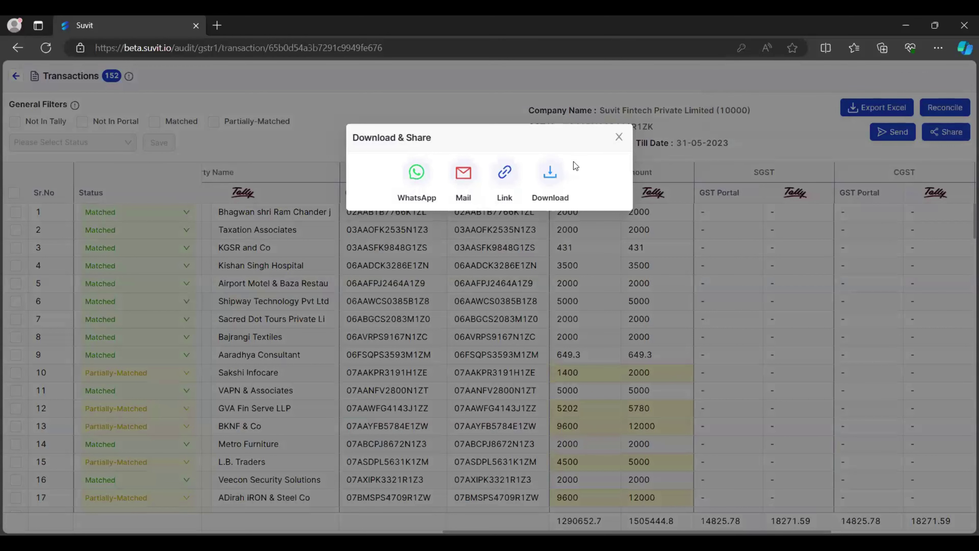
pyautogui.click(619, 138)
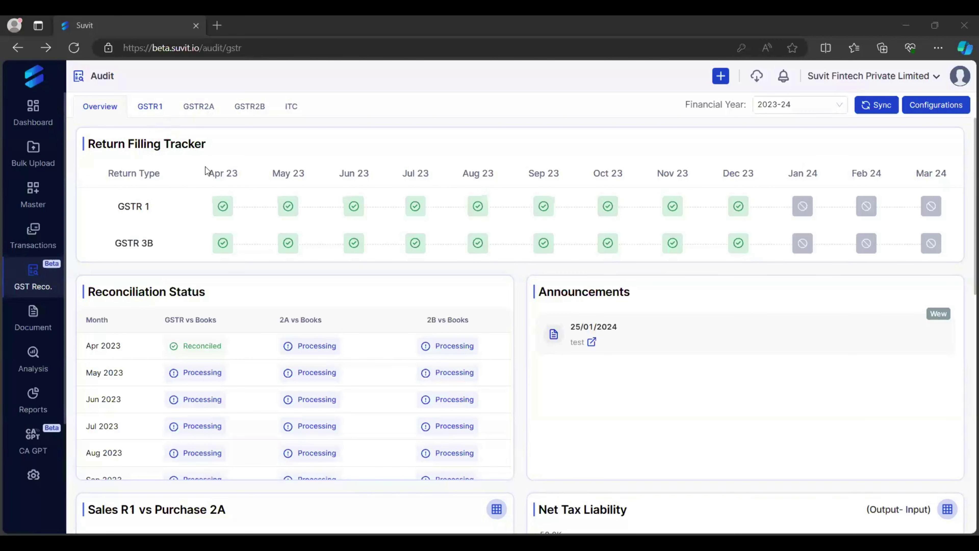
# - View the May 2023 GSTR1 transactions again, then return to the list of monthly GSTR1 files
pyautogui.click(238, 381)
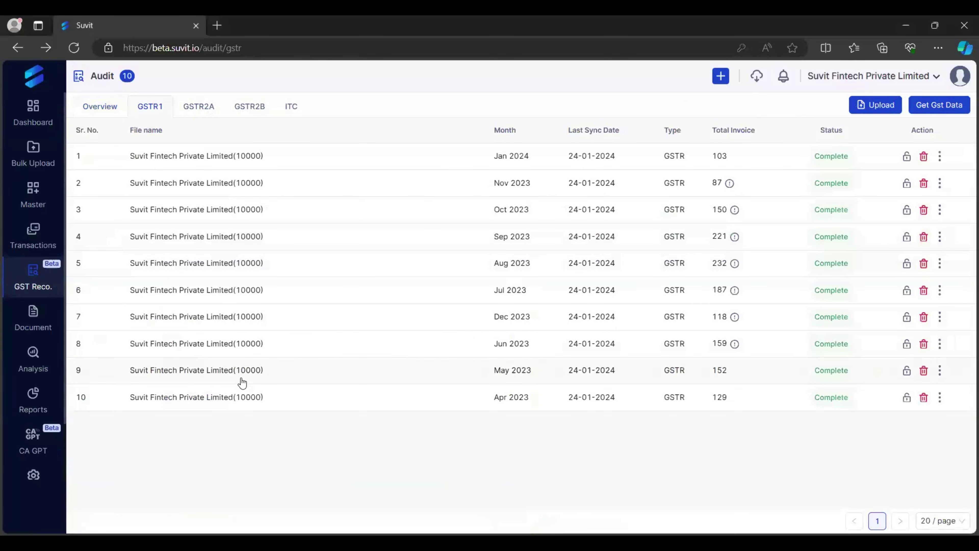
pyautogui.click(241, 375)
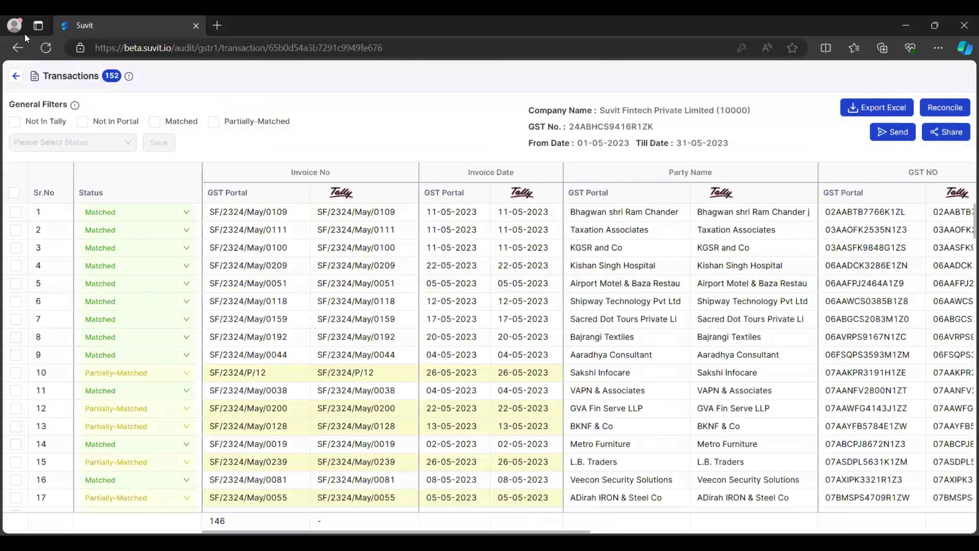
pyautogui.hotkey('alt', 'Left')
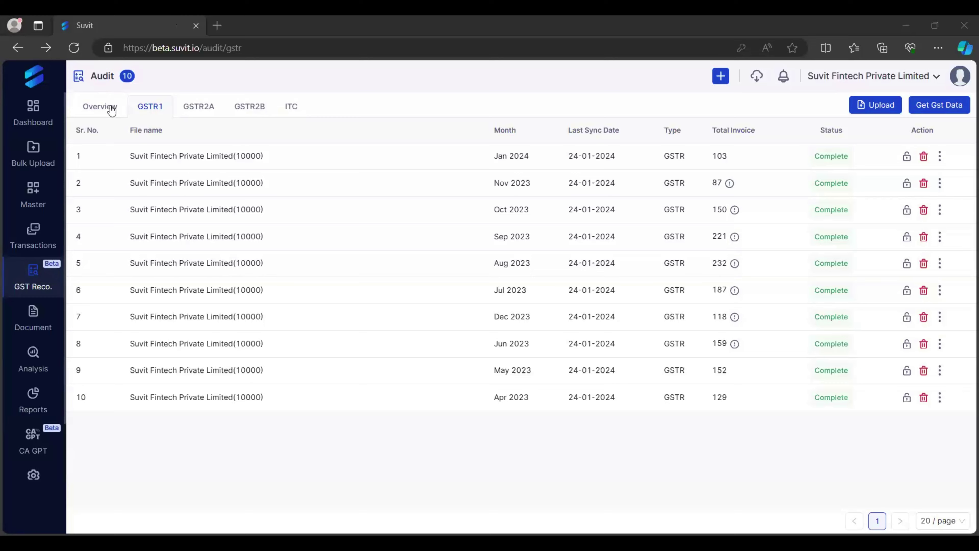
pyautogui.click(111, 107)
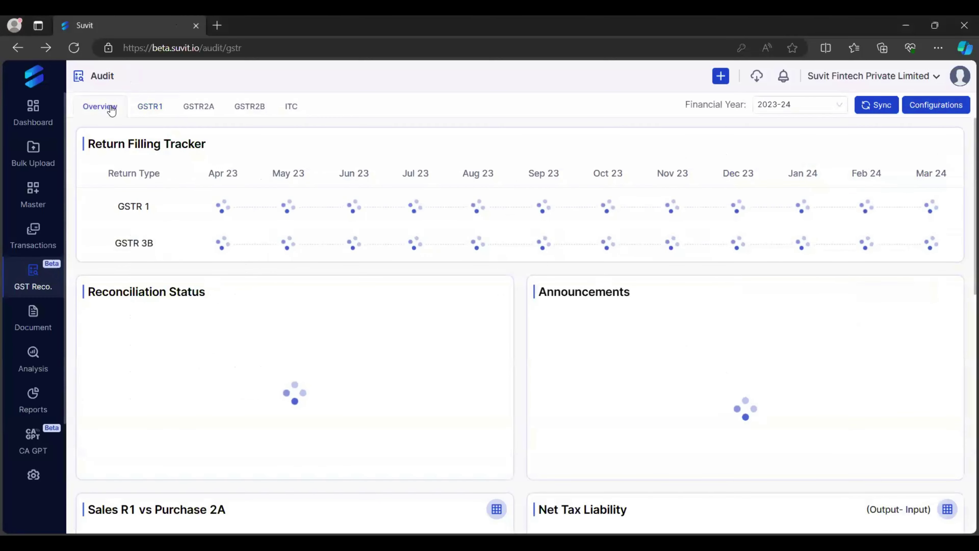
pyautogui.click(165, 114)
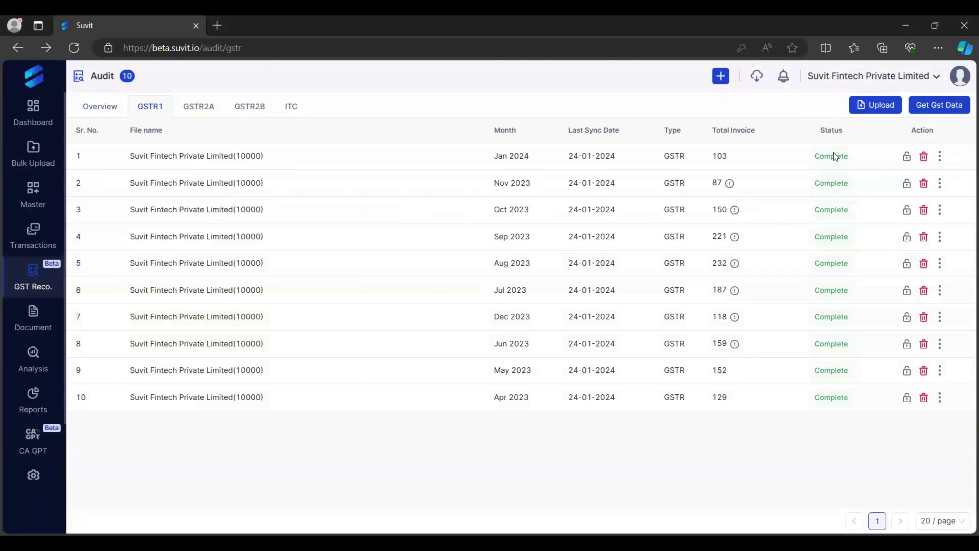
# - Open the GST data request form for GSTR1 and examine its GST number and user name fields
pyautogui.click(937, 109)
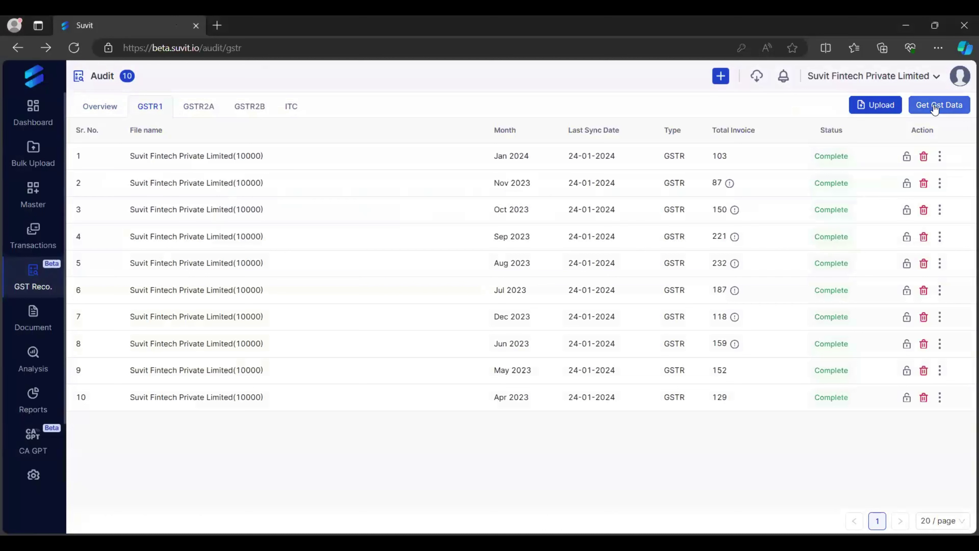
pyautogui.click(935, 109)
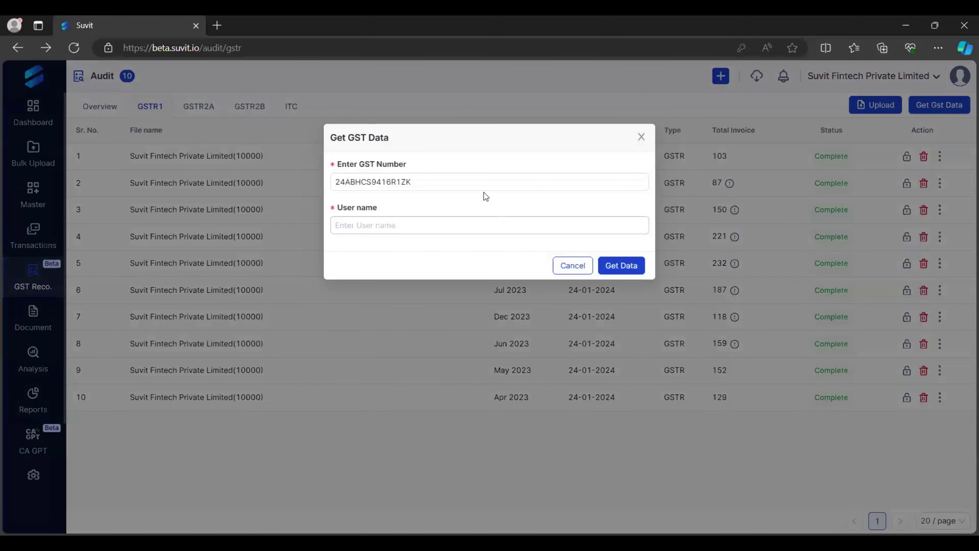
pyautogui.click(469, 181)
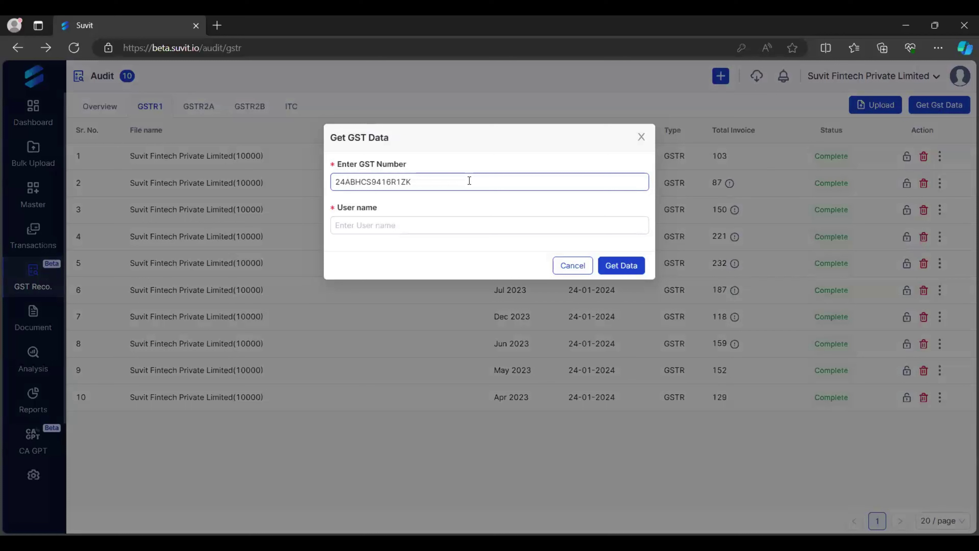
pyautogui.click(391, 227)
pyautogui.click(391, 226)
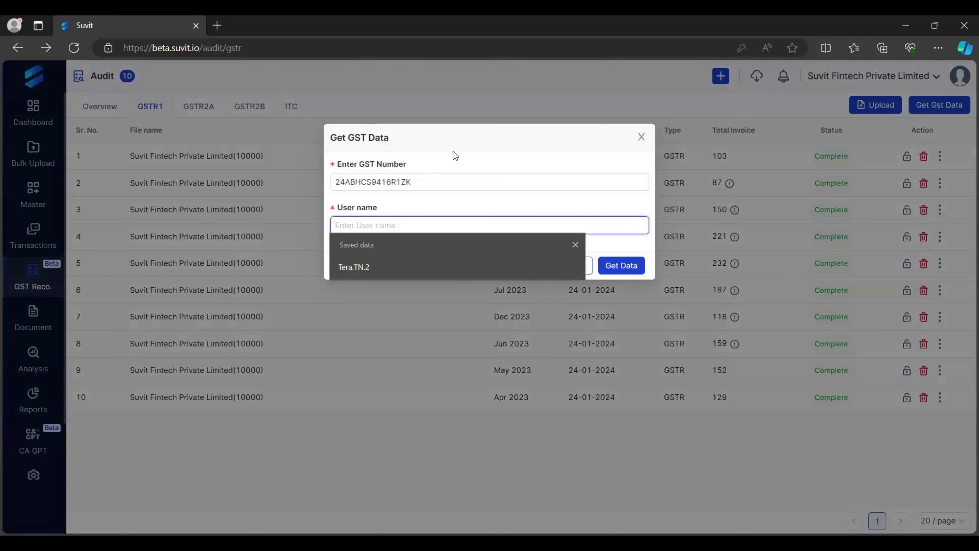
pyautogui.click(451, 165)
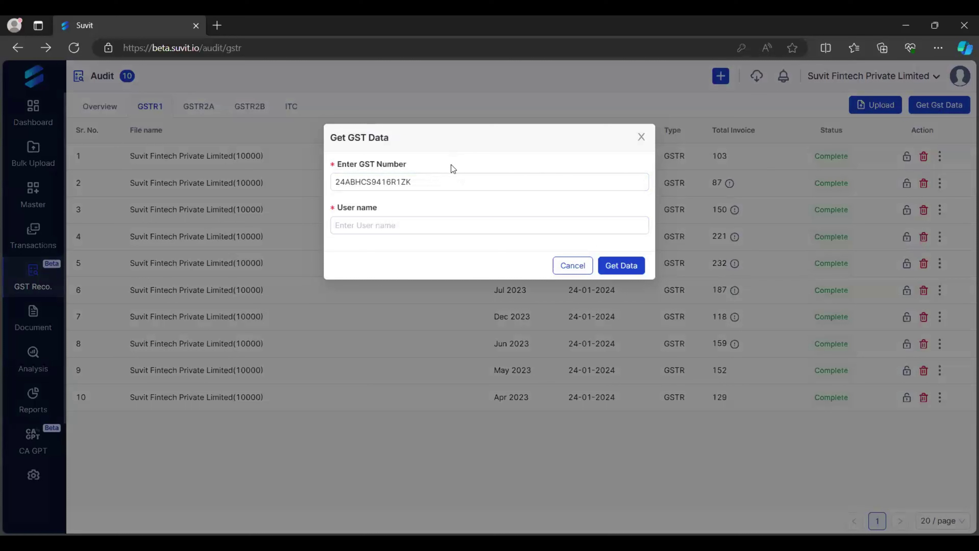
pyautogui.click(403, 227)
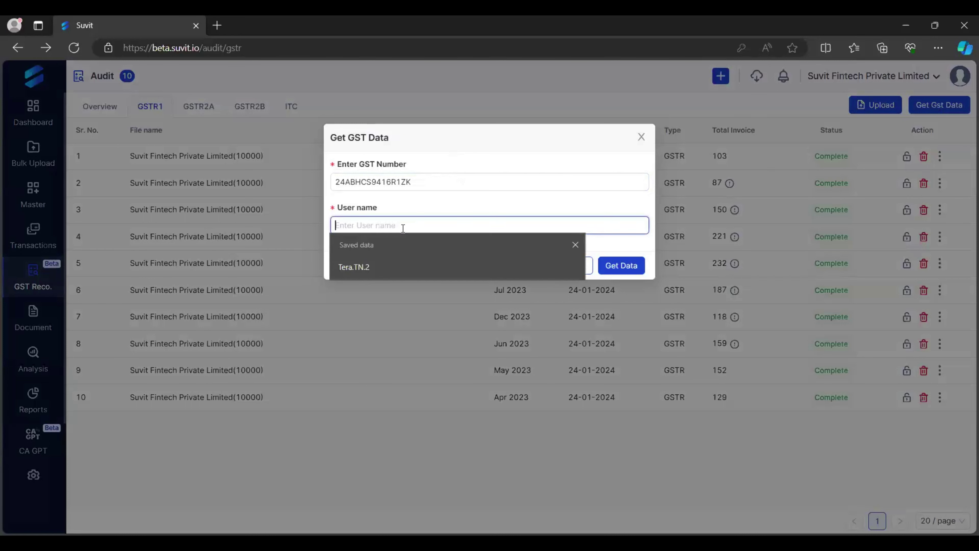
pyautogui.click(446, 149)
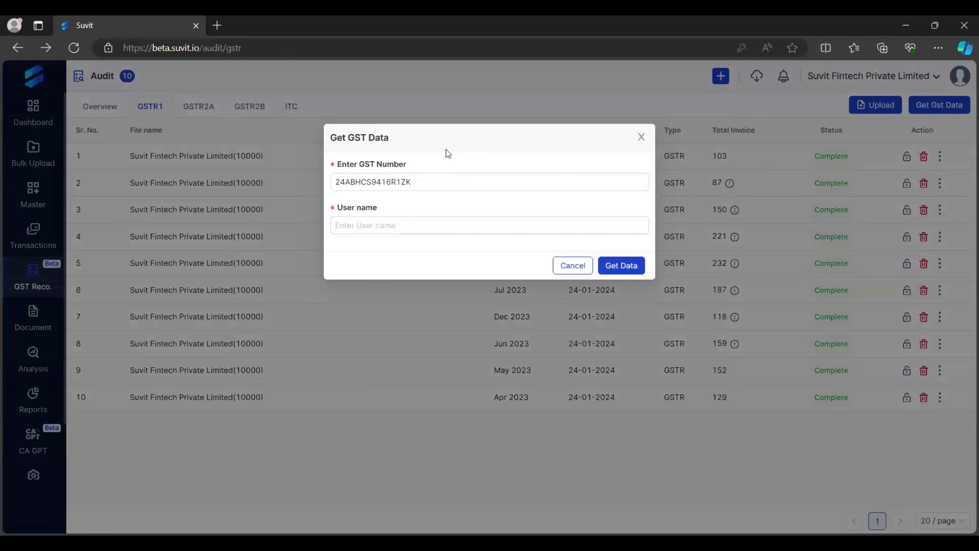
# - Enter the GST user name and request the data, then dismiss the OTP verification without entering a code
pyautogui.click(405, 232)
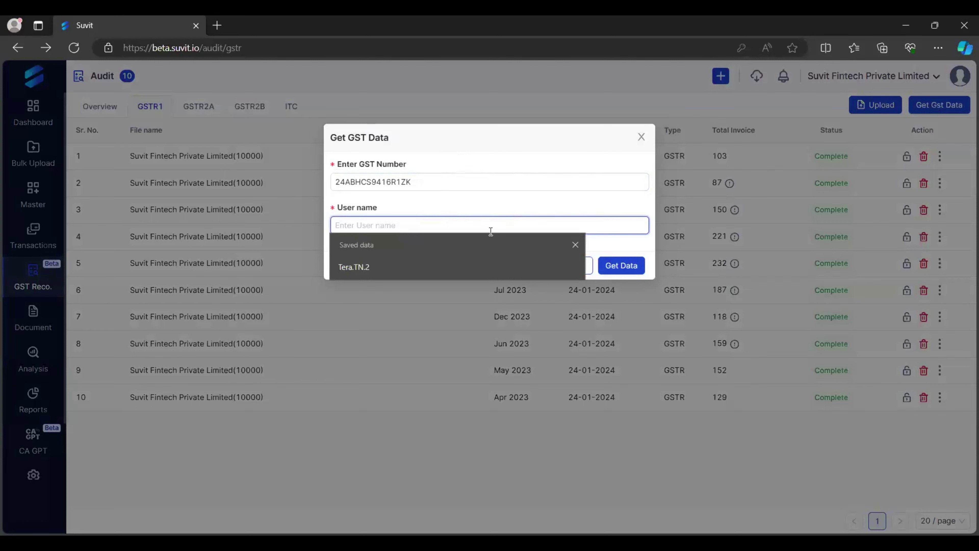
pyautogui.write('Suvit2022')
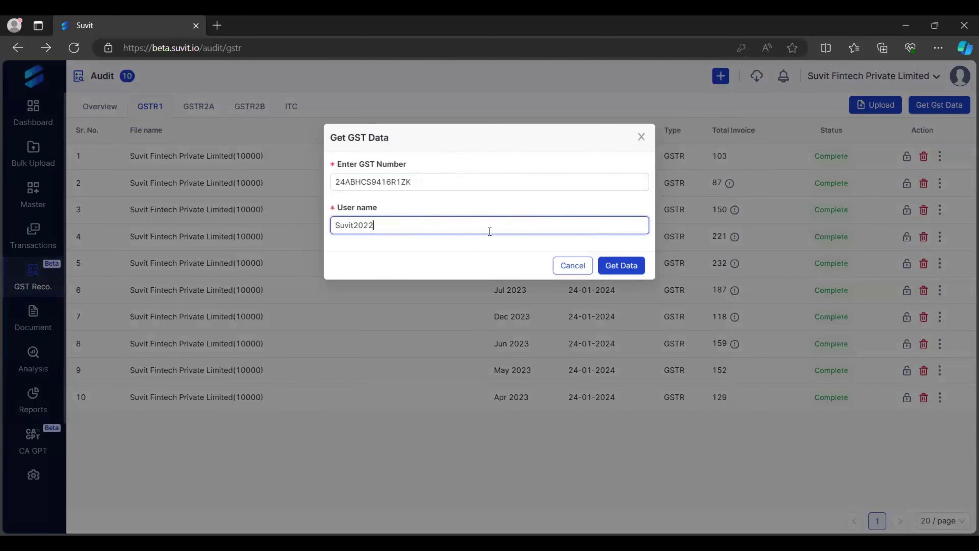
pyautogui.click(621, 265)
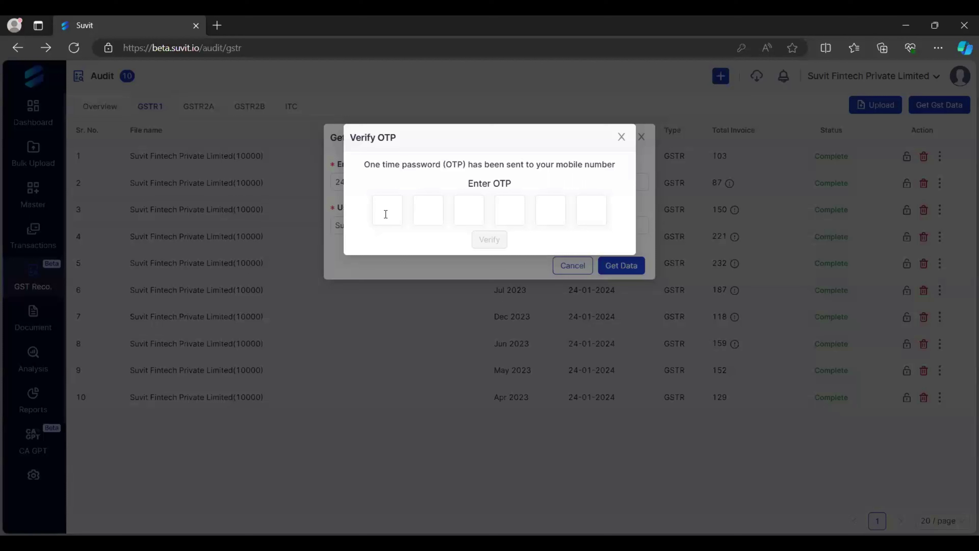
pyautogui.click(621, 137)
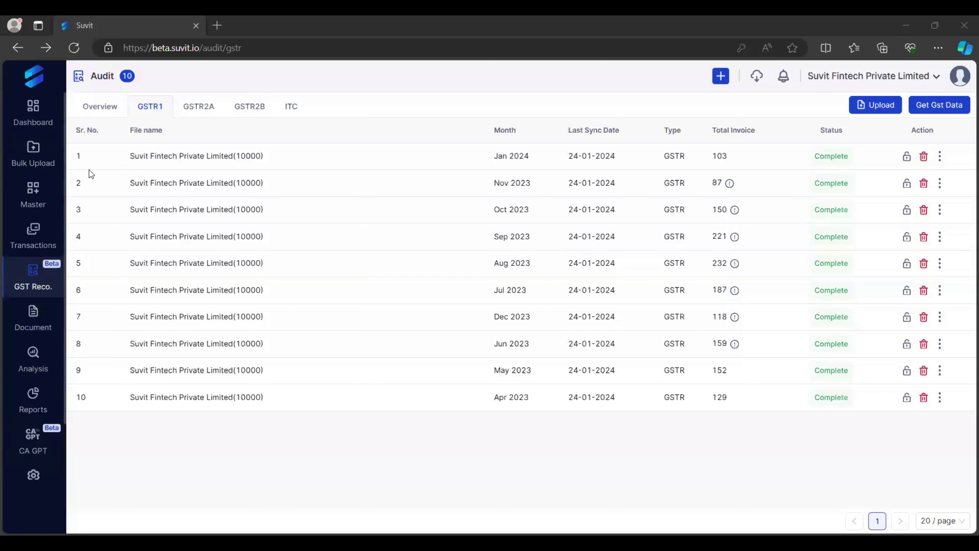
# - Look through the Transaction Analysis, Accounting Details, Top Performers and Trends and Analysis dashboards of the Analysis module, then return to Financial Overview
pyautogui.click(32, 354)
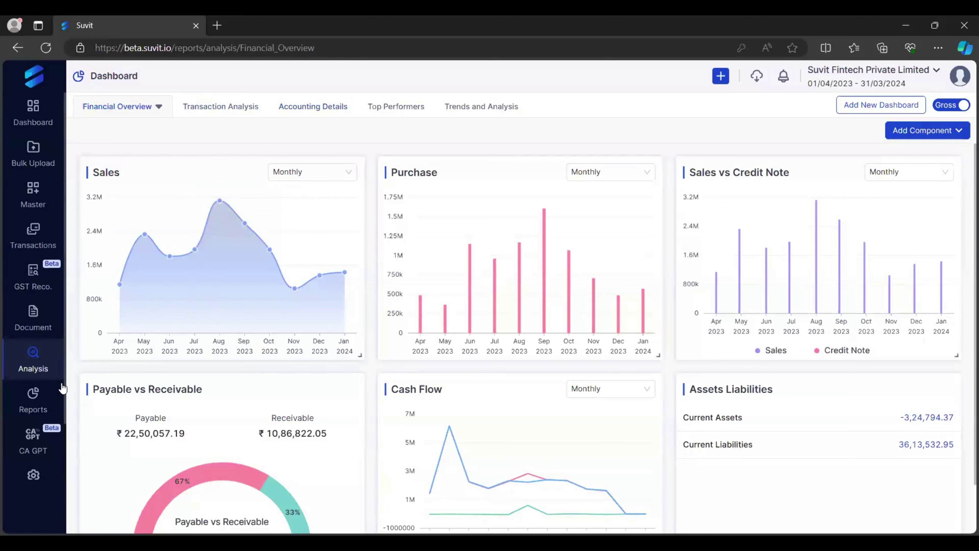
pyautogui.click(201, 106)
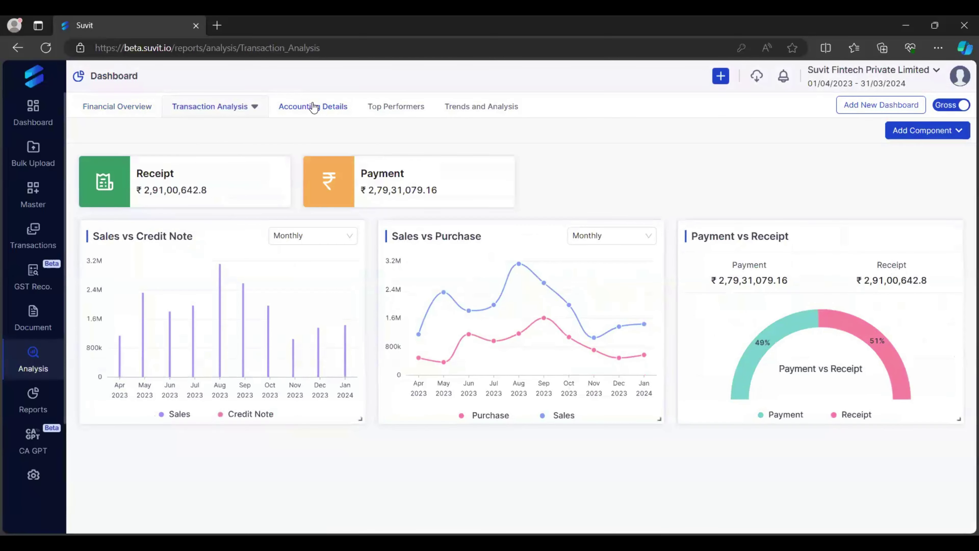
pyautogui.click(313, 106)
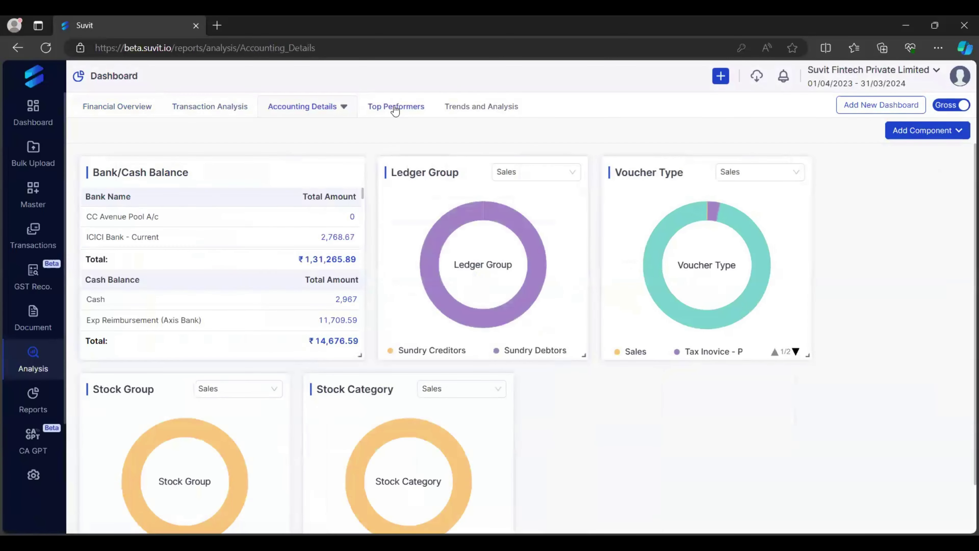
pyautogui.click(393, 107)
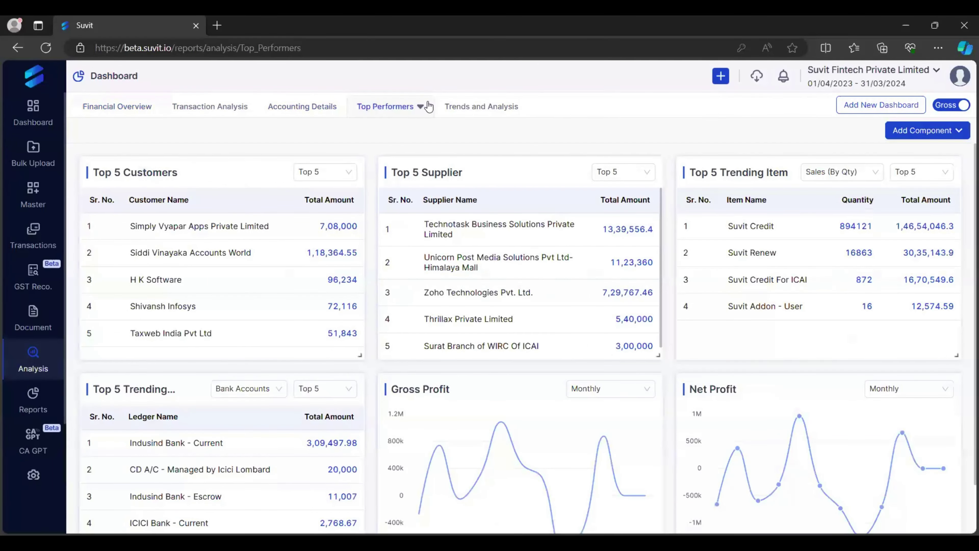
pyautogui.click(463, 106)
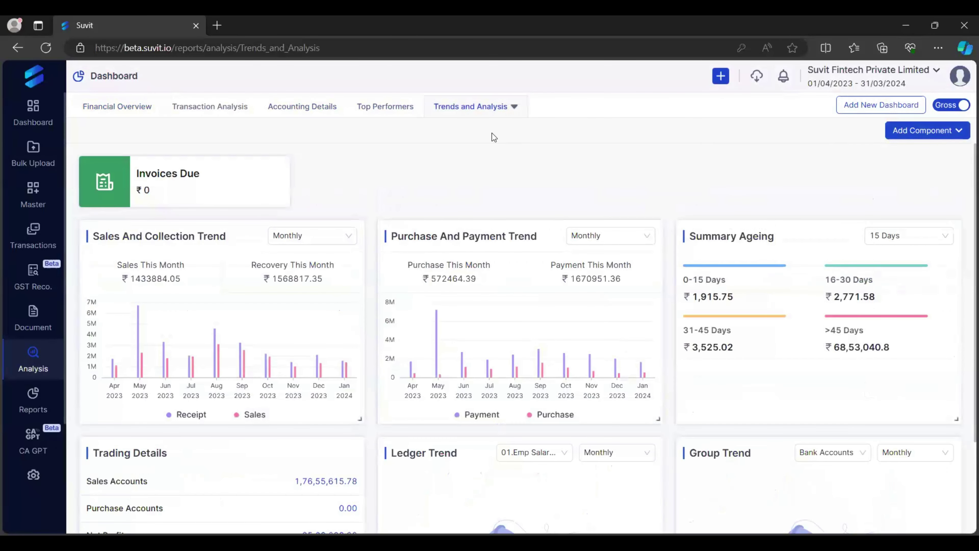
pyautogui.click(123, 116)
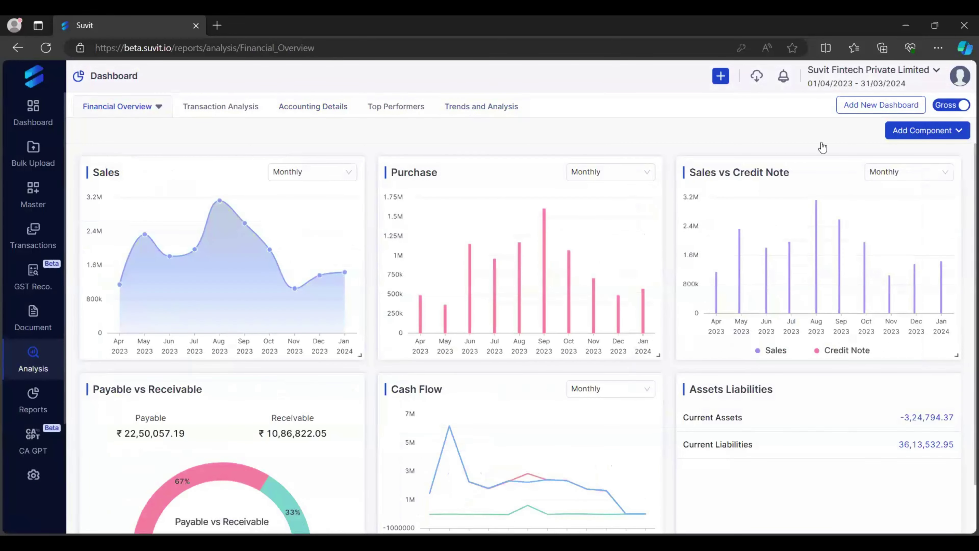
# - Create a new analysis dashboard named Demo
pyautogui.click(869, 112)
pyautogui.click(502, 170)
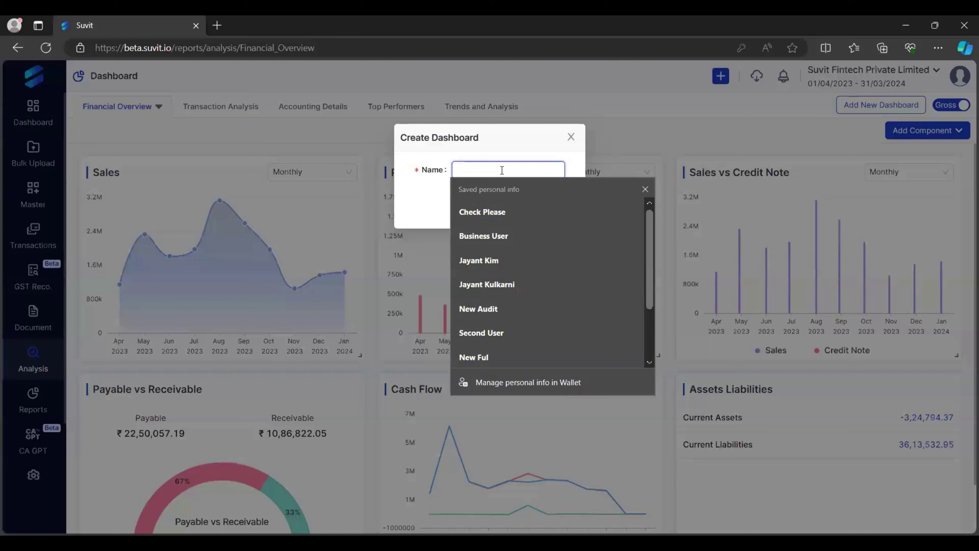
pyautogui.write('Demo')
pyautogui.press('Return')
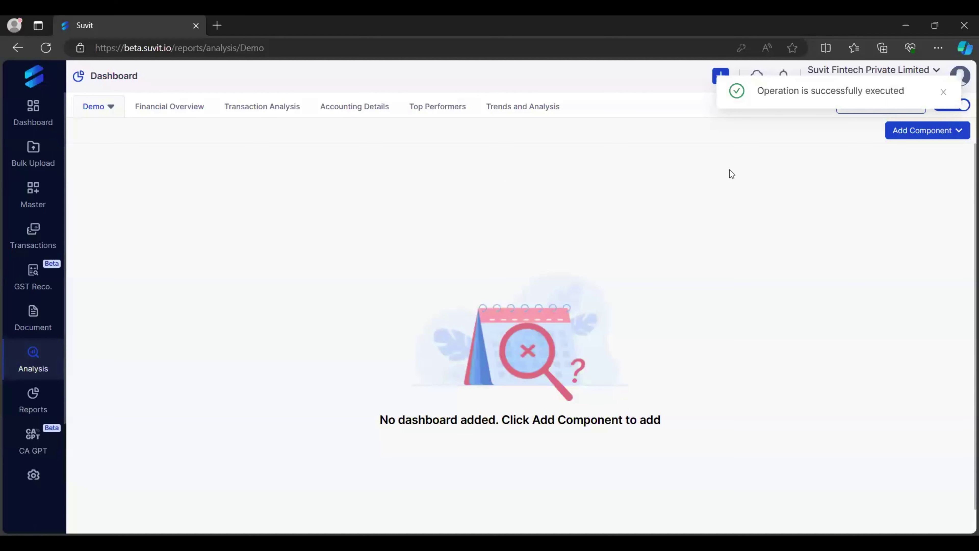
# - Add the Receipt, Purchase and Top Group components to the Demo dashboard and save it
pyautogui.click(929, 135)
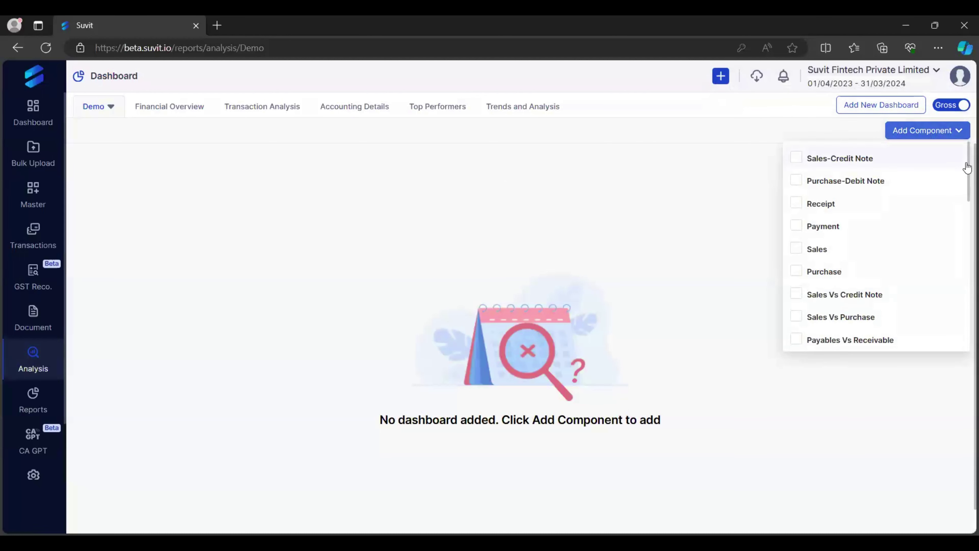
pyautogui.click(798, 203)
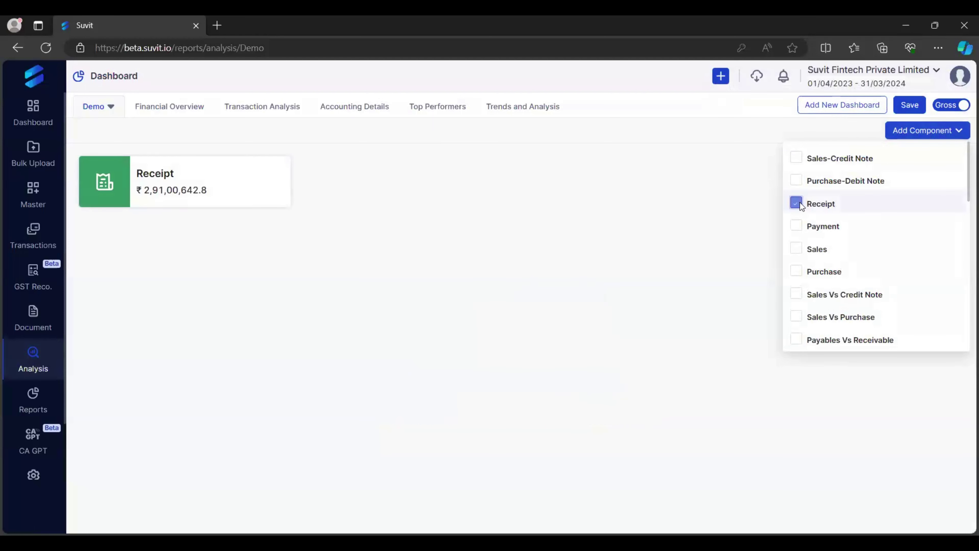
pyautogui.click(798, 271)
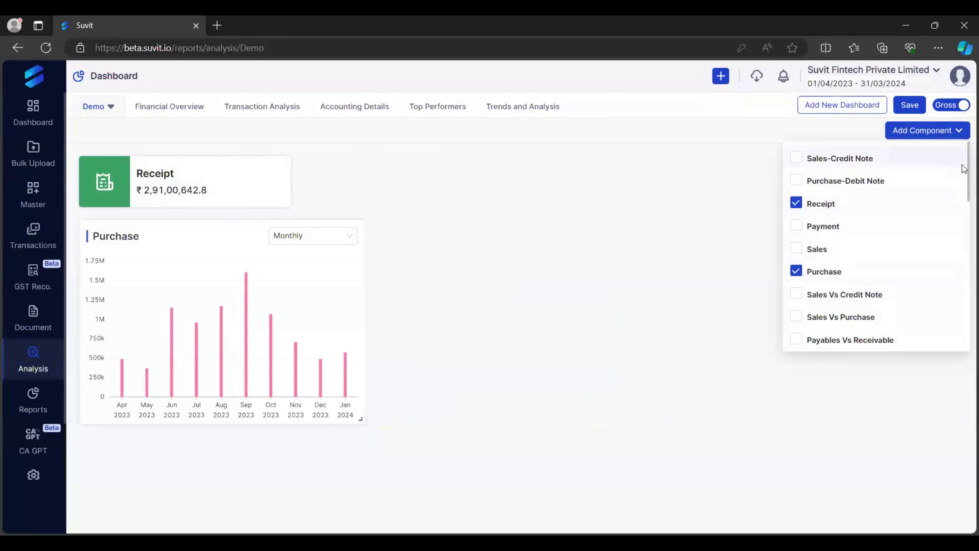
pyautogui.moveTo(965, 171); pyautogui.dragTo(958, 346)
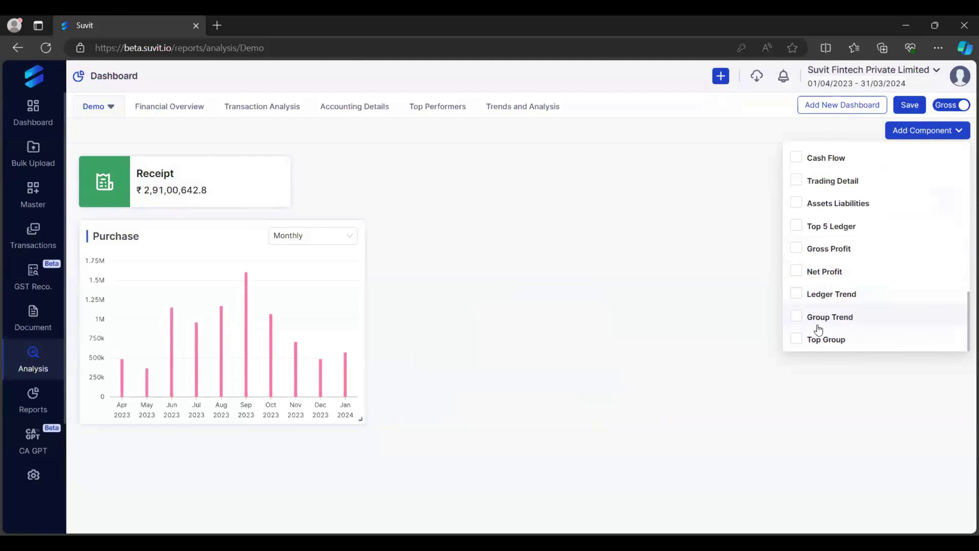
pyautogui.click(796, 338)
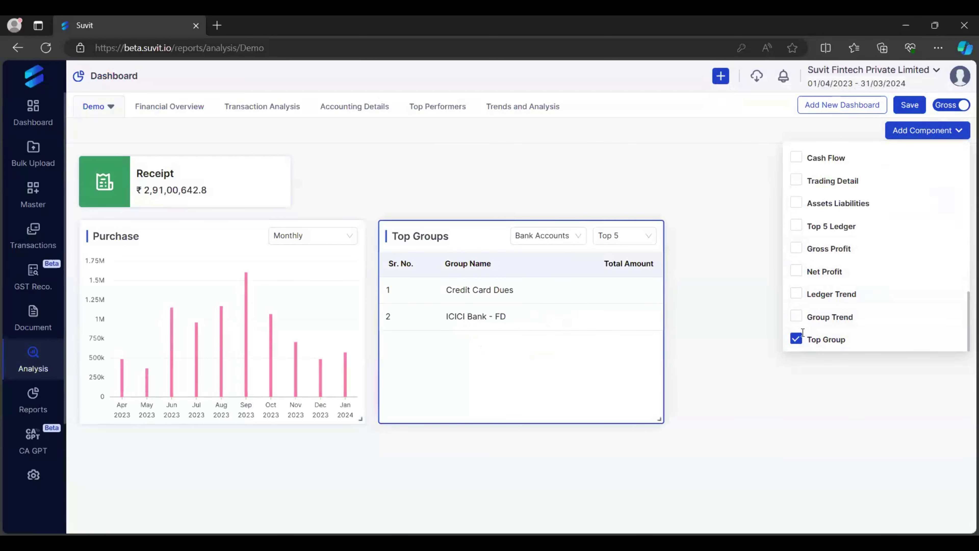
pyautogui.click(910, 104)
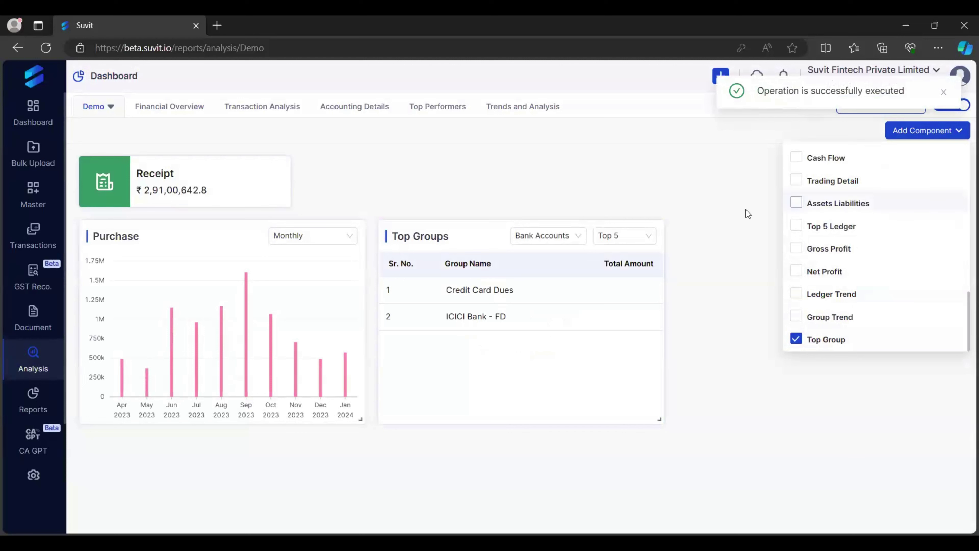
pyautogui.click(941, 139)
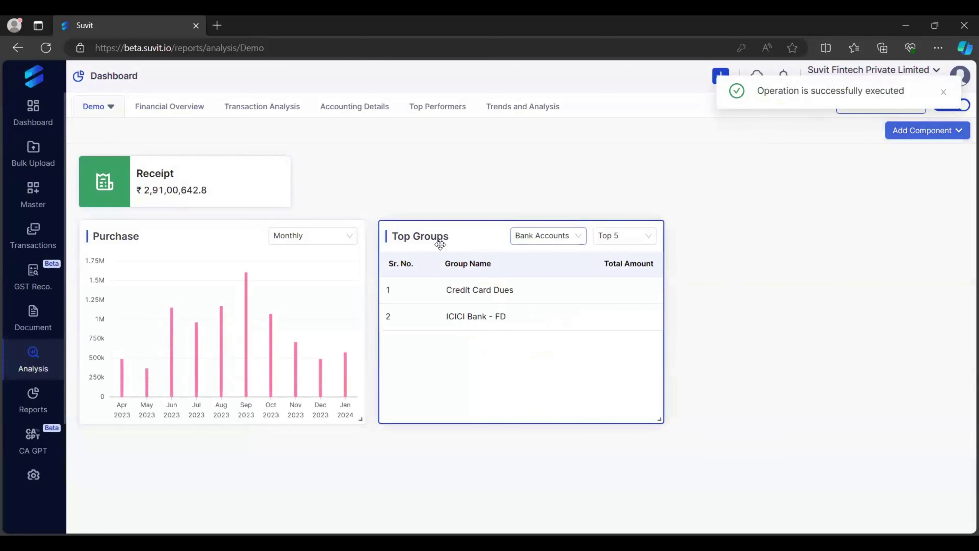
# - Remove the Top Group component from the Demo dashboard and save the change
pyautogui.click(918, 132)
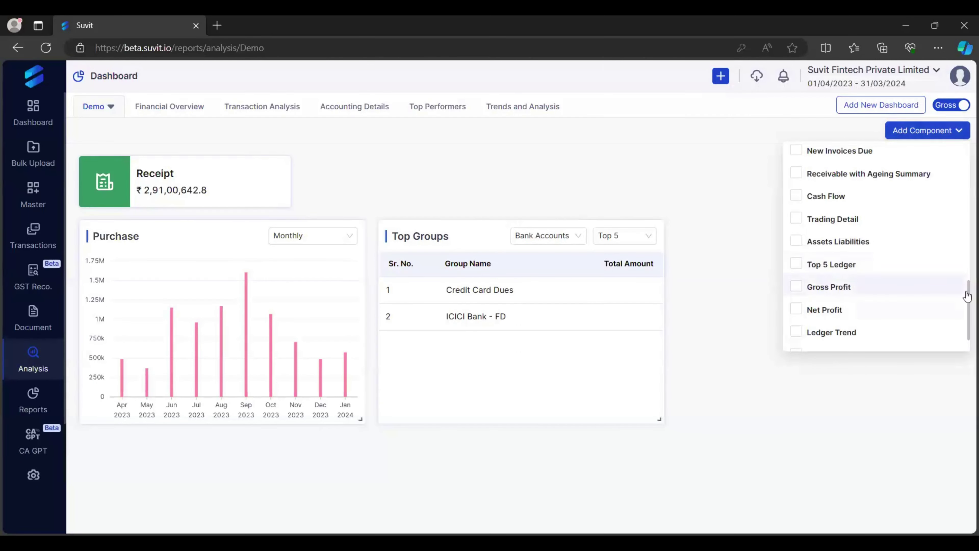
pyautogui.scroll(-1, 968, 296)
pyautogui.click(796, 339)
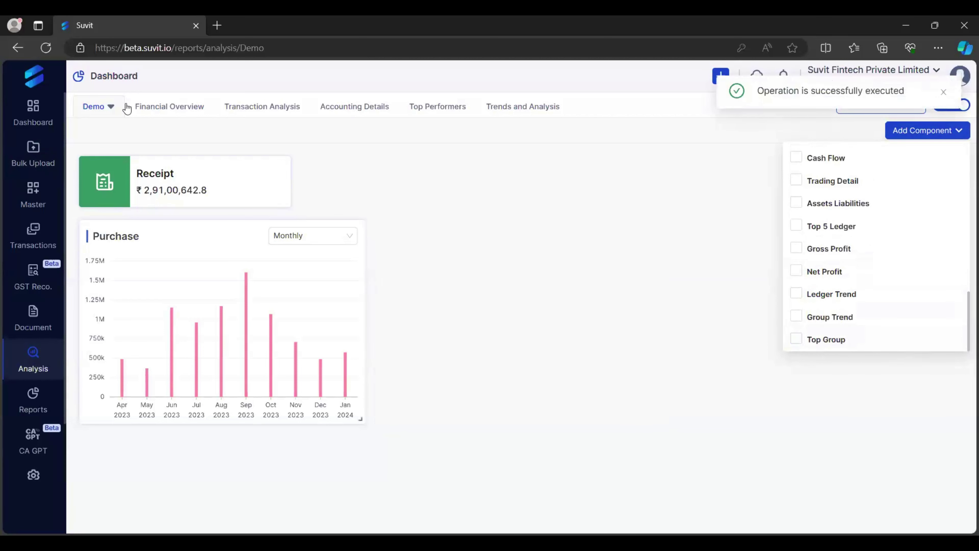
# - View the Sales - Credit Note report in the Reports module, then return to the Demo analysis dashboard
pyautogui.click(112, 110)
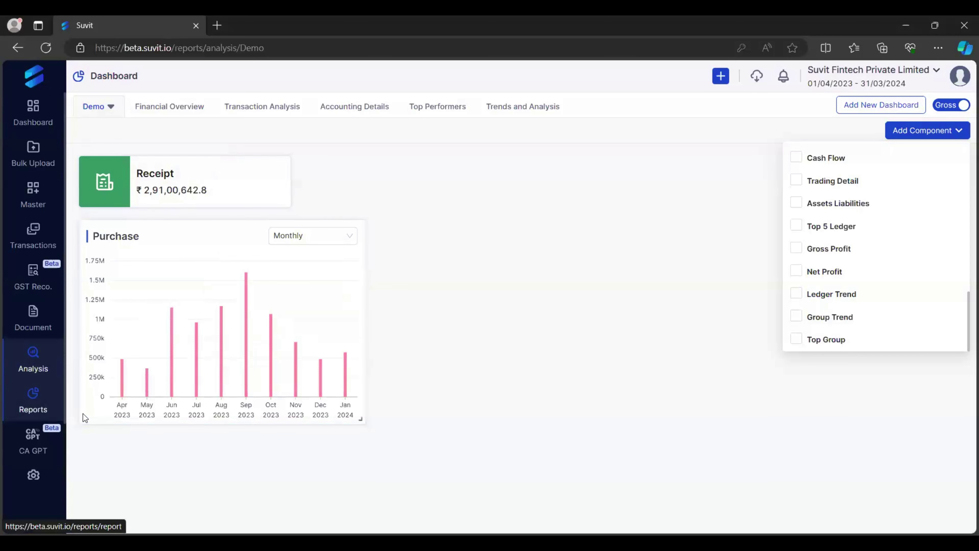
pyautogui.click(51, 375)
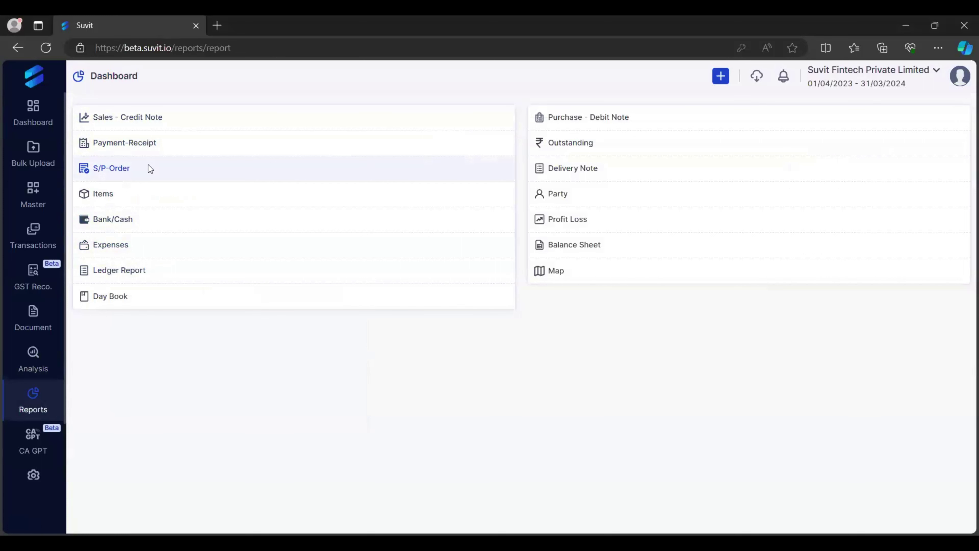
pyautogui.click(137, 121)
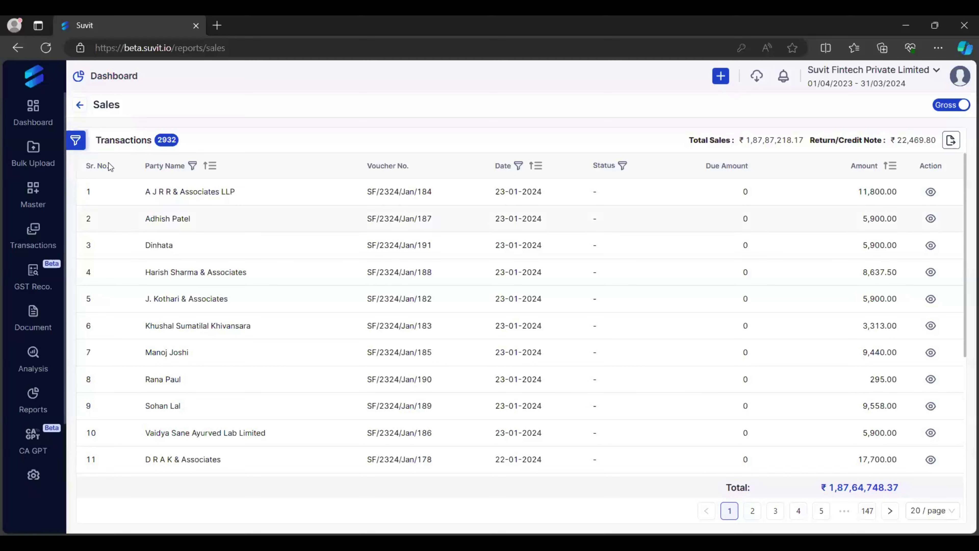
pyautogui.click(33, 360)
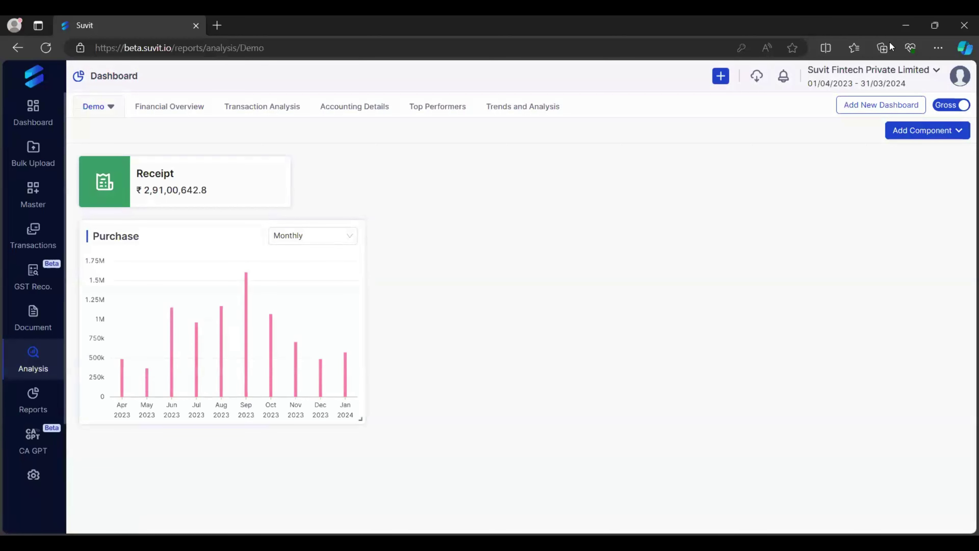
# - Add the Sales-Credit Note component to the Demo dashboard and save it
pyautogui.click(913, 137)
pyautogui.click(795, 159)
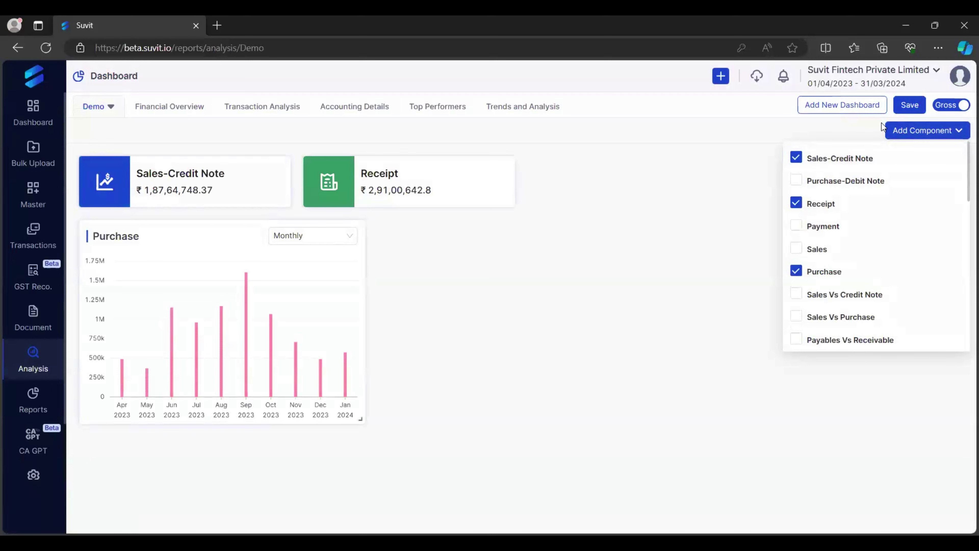
pyautogui.click(911, 110)
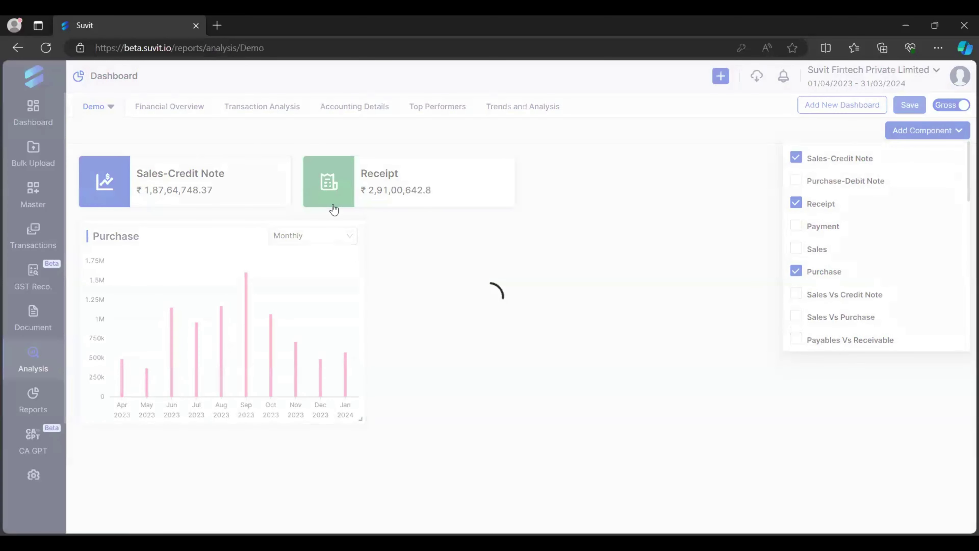
# - Examine the transactions behind the Demo dashboard's Sales-Credit Note, Purchase and Receipt components, including the export option of the receipt list
pyautogui.click(174, 187)
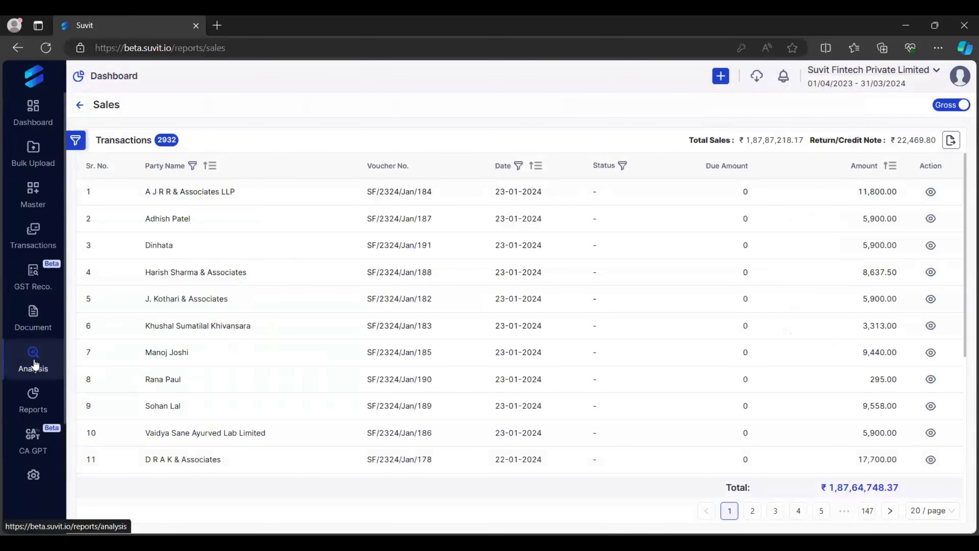
pyautogui.click(39, 352)
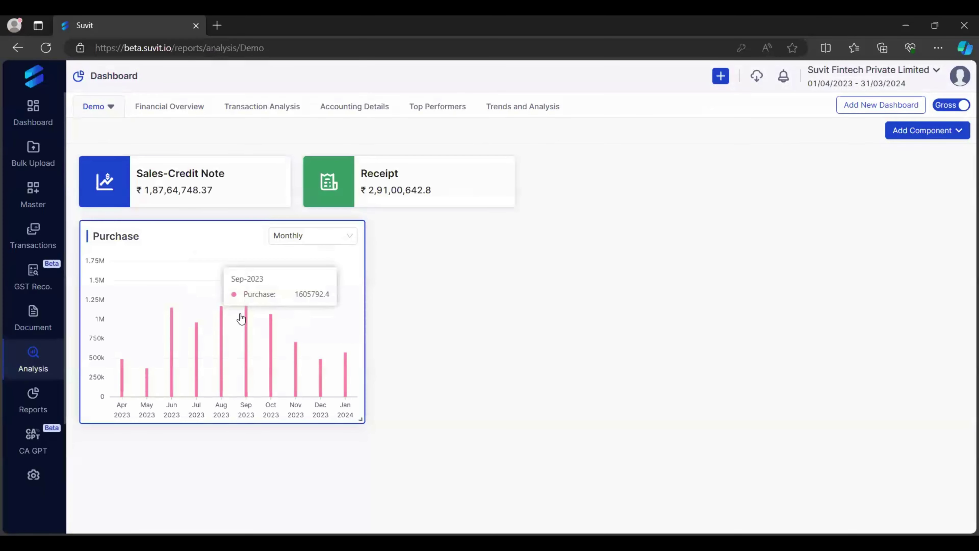
pyautogui.click(247, 320)
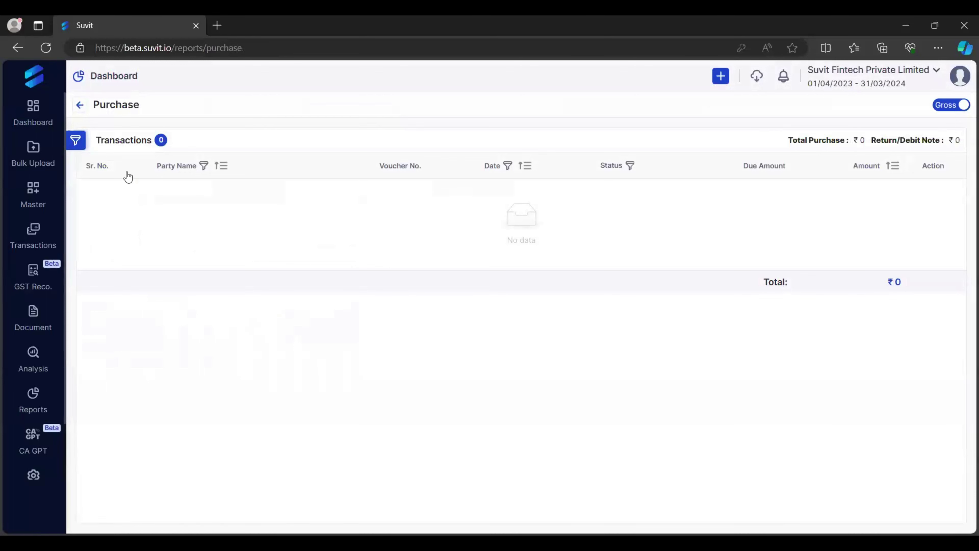
pyautogui.click(81, 109)
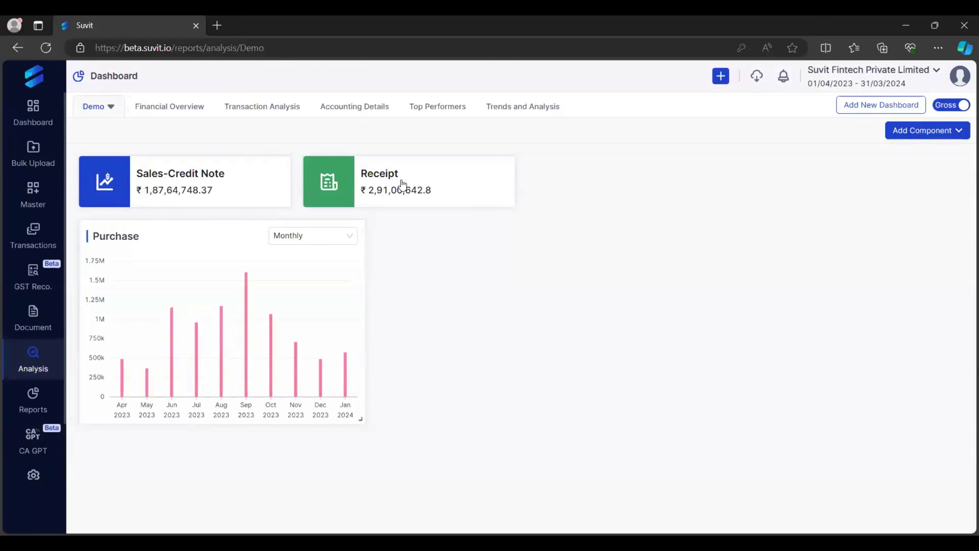
pyautogui.click(402, 184)
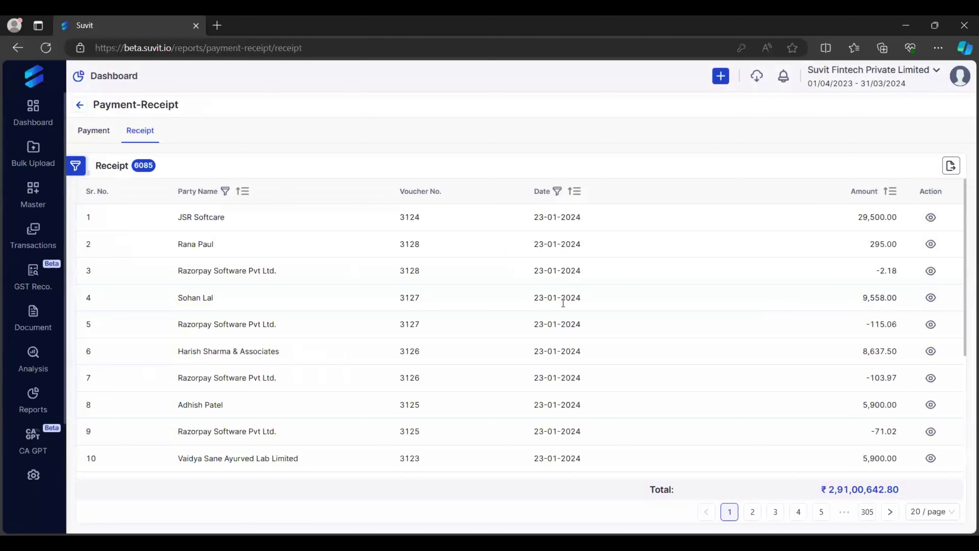
pyautogui.click(951, 170)
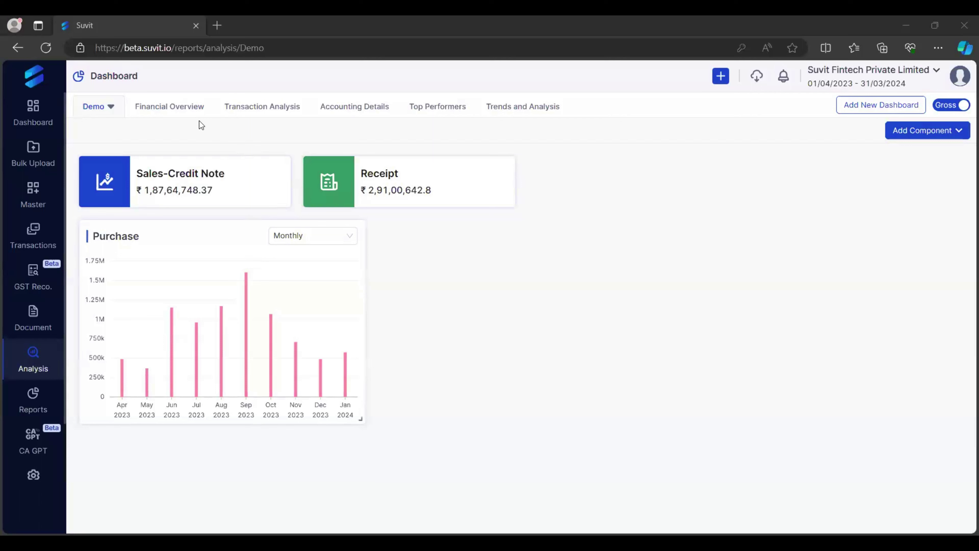
# - Add the Top 5 Customers and Top 5 Supplier components to the Demo dashboard and save it
pyautogui.click(908, 132)
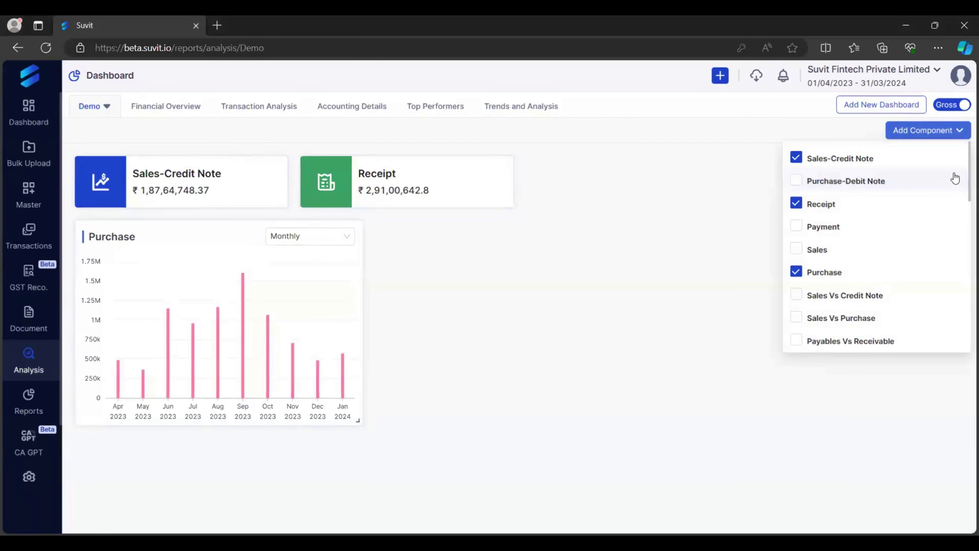
pyautogui.scroll(-2, 965, 208)
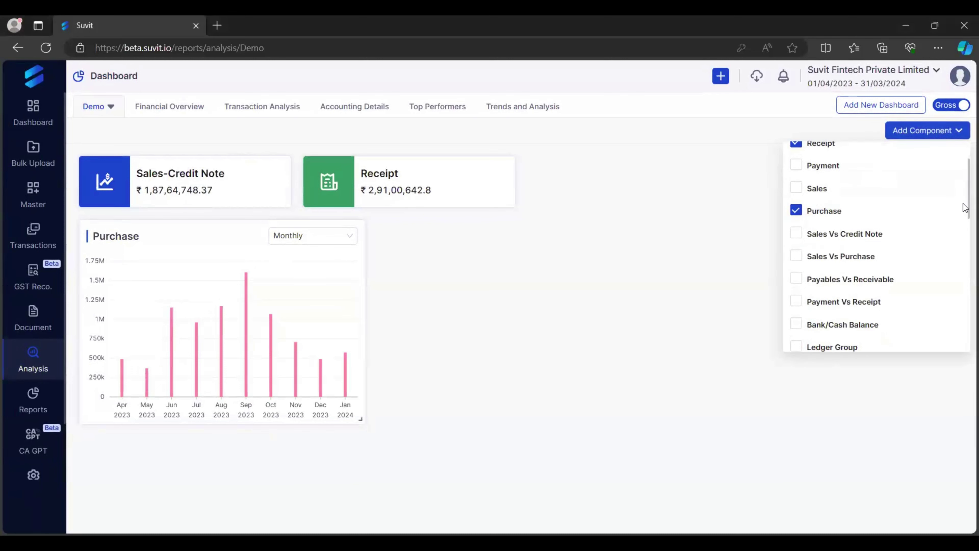
pyautogui.moveTo(965, 207); pyautogui.dragTo(964, 255)
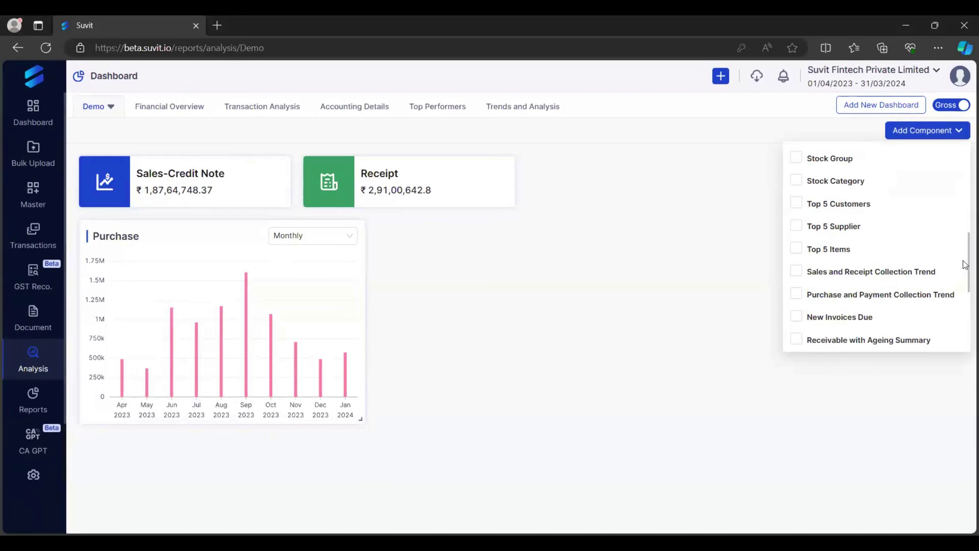
pyautogui.click(797, 203)
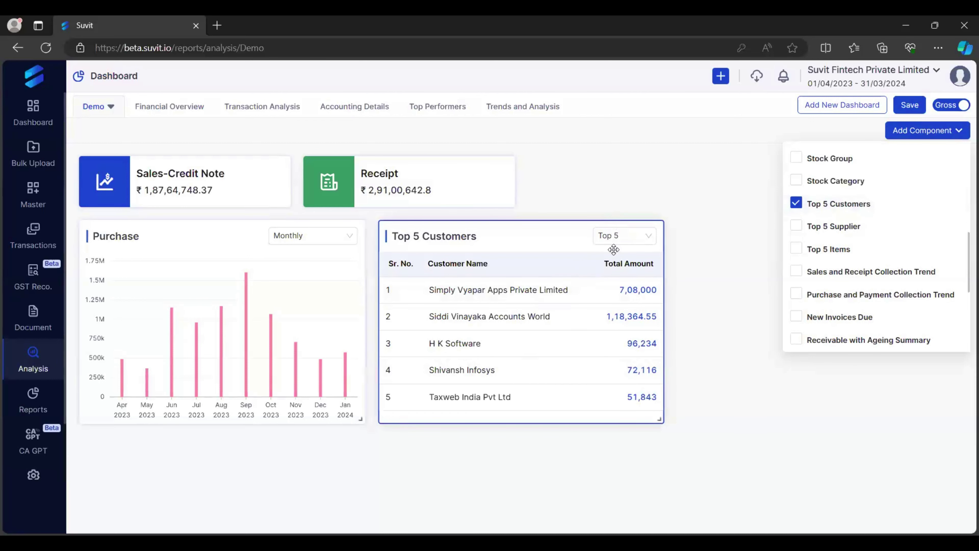
pyautogui.click(796, 226)
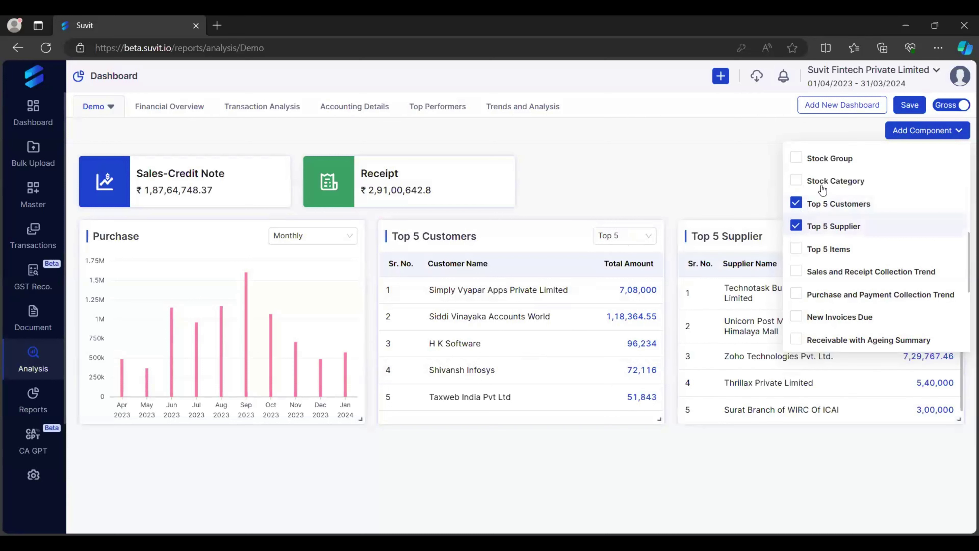
pyautogui.click(910, 108)
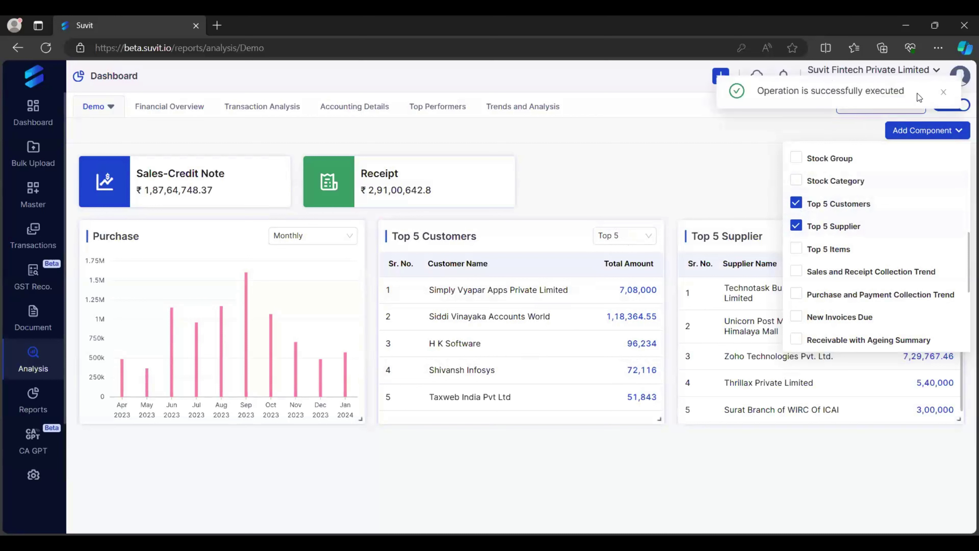
pyautogui.click(940, 132)
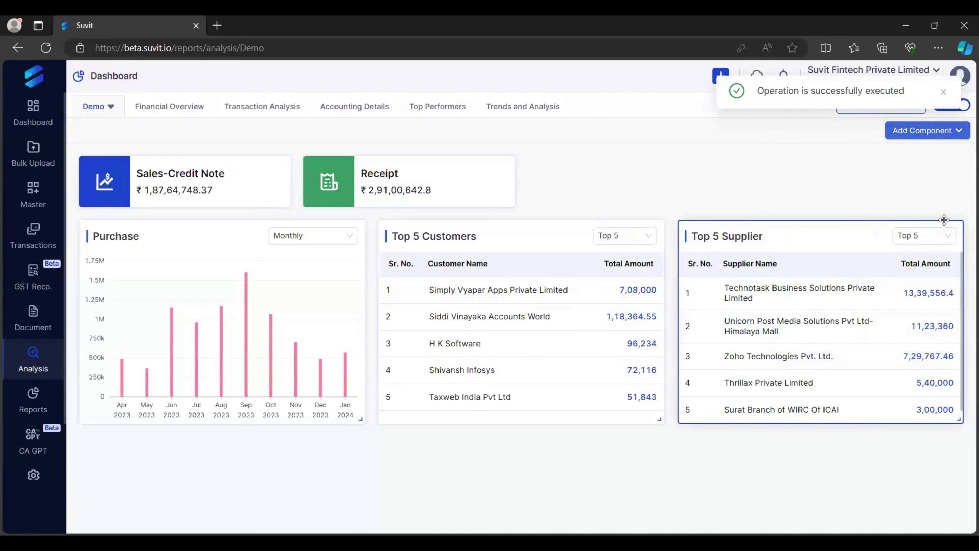
# - Set the customer ranking component on the Demo dashboard to Top 20 and look through its list
pyautogui.click(631, 242)
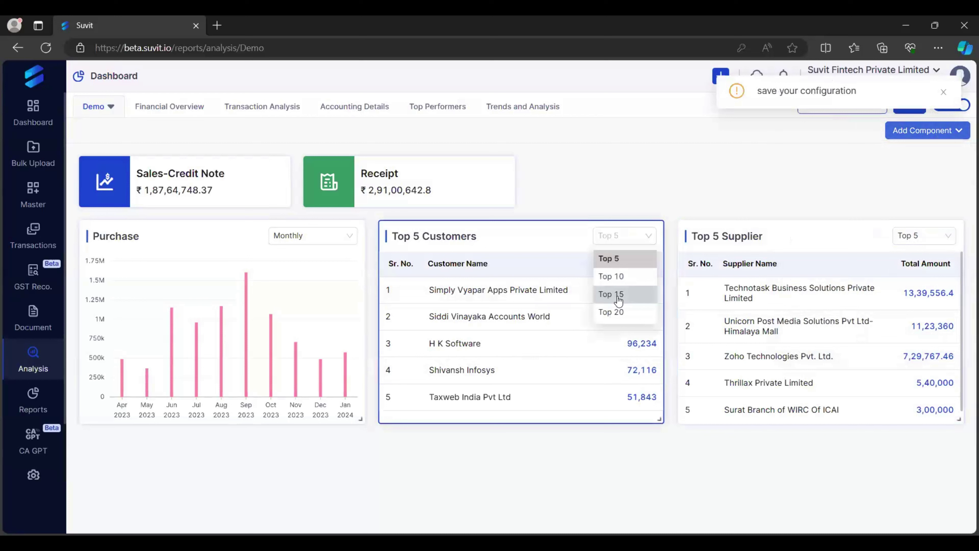
pyautogui.click(618, 311)
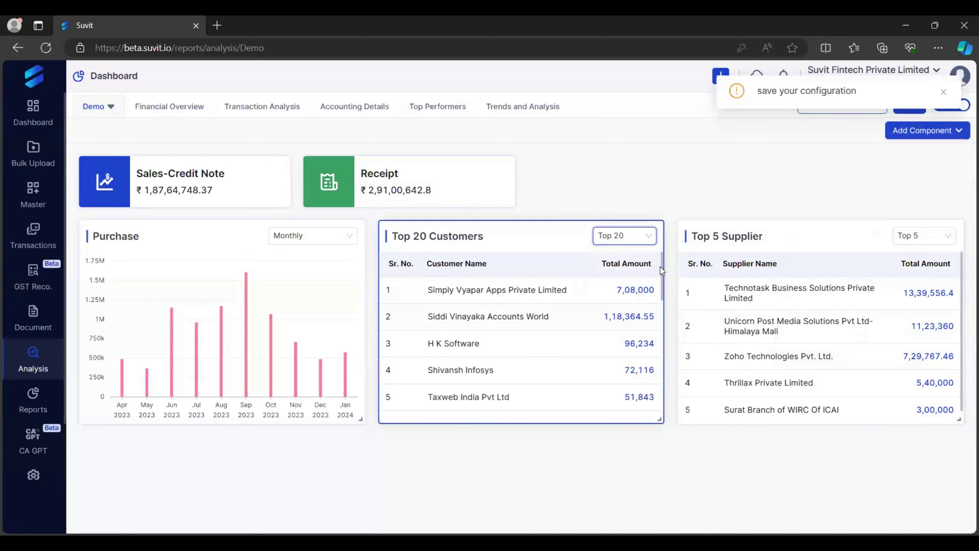
pyautogui.scroll(-10, 660, 266)
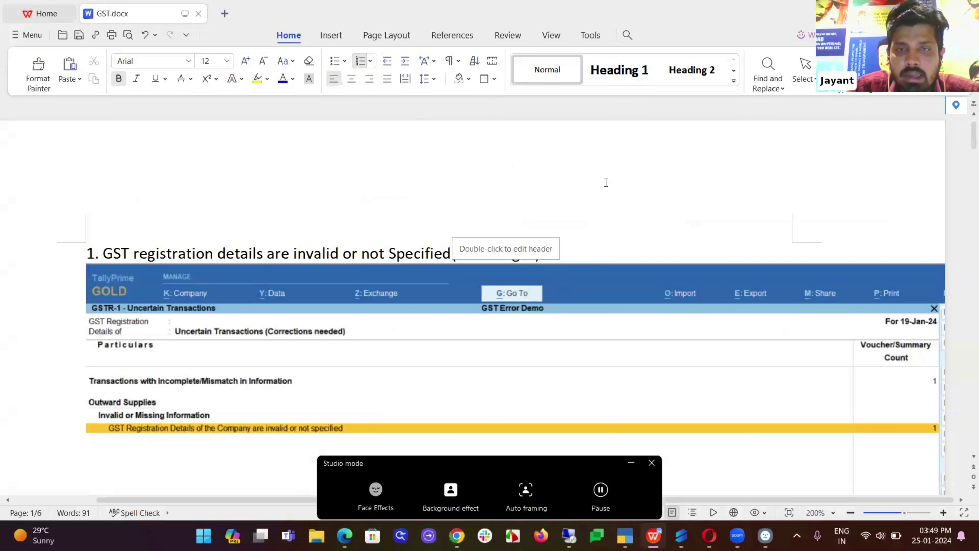
# - In GST.docx in WPS Office, read the invalid GST registration details error with its cause and fixes, up to the HSN/SAC error
pyautogui.click(606, 182)
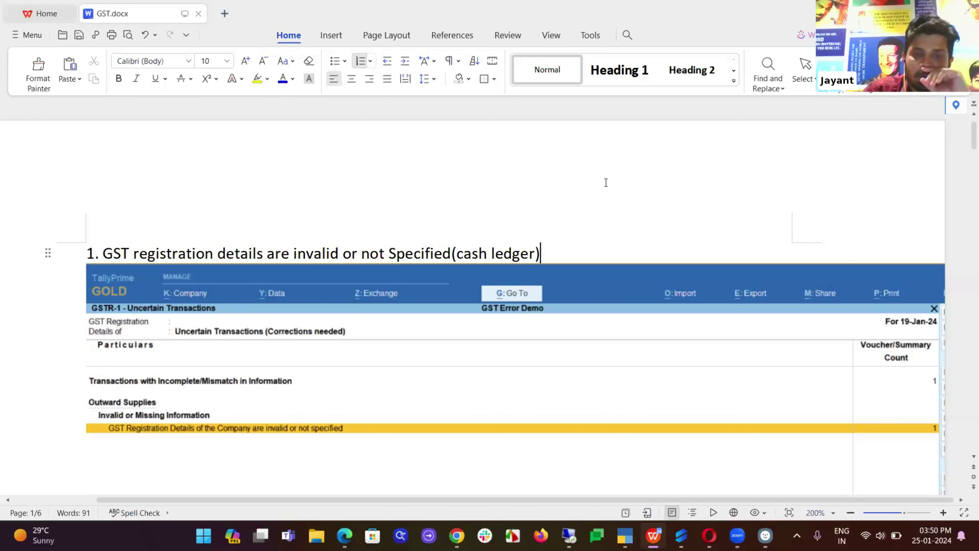
pyautogui.click(101, 253)
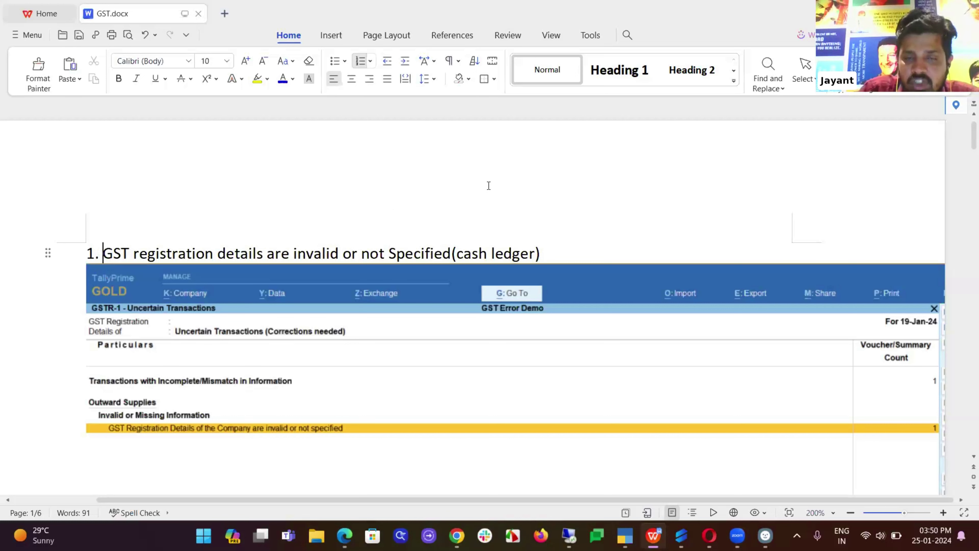
pyautogui.press('End')
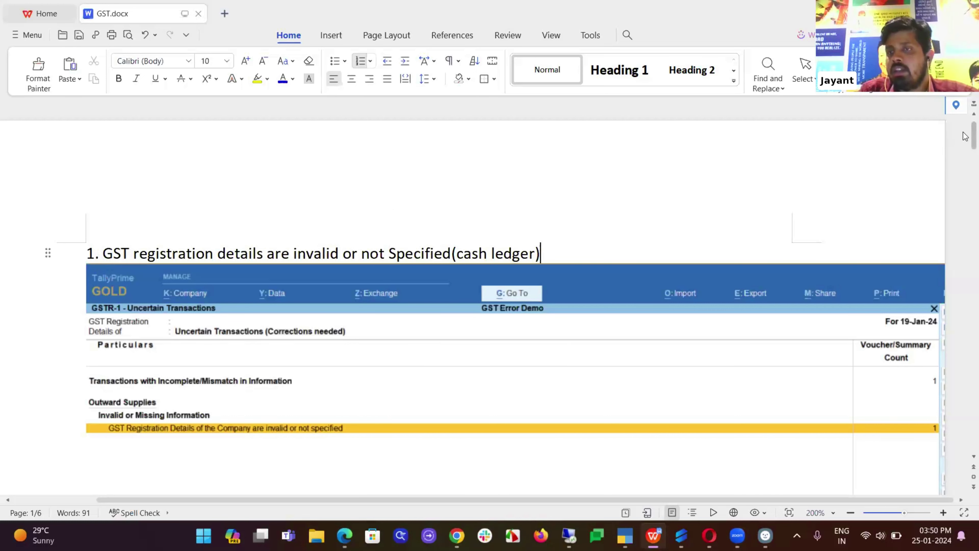
pyautogui.scroll(-5, 965, 137)
pyautogui.scroll(5, 965, 139)
pyautogui.scroll(-4, 965, 142)
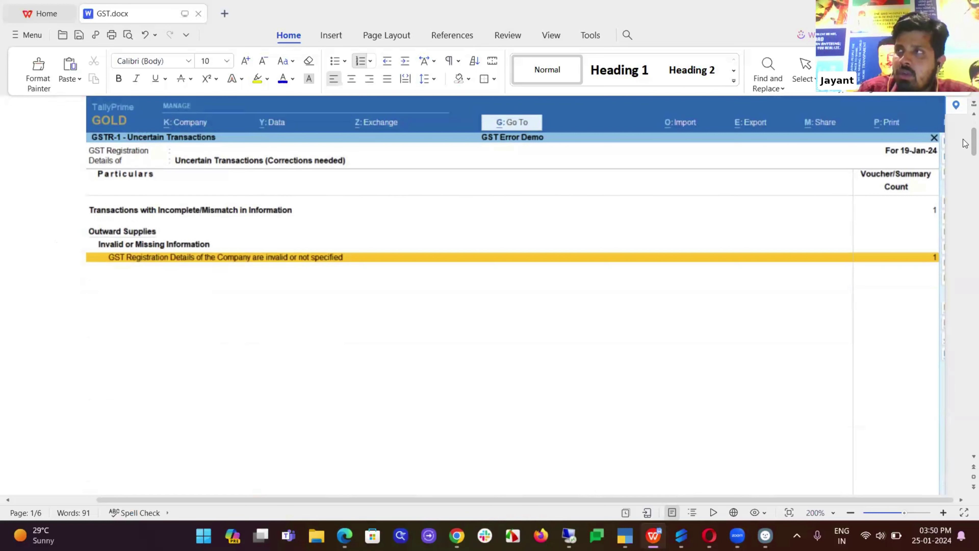
pyautogui.moveTo(965, 143); pyautogui.dragTo(965, 158)
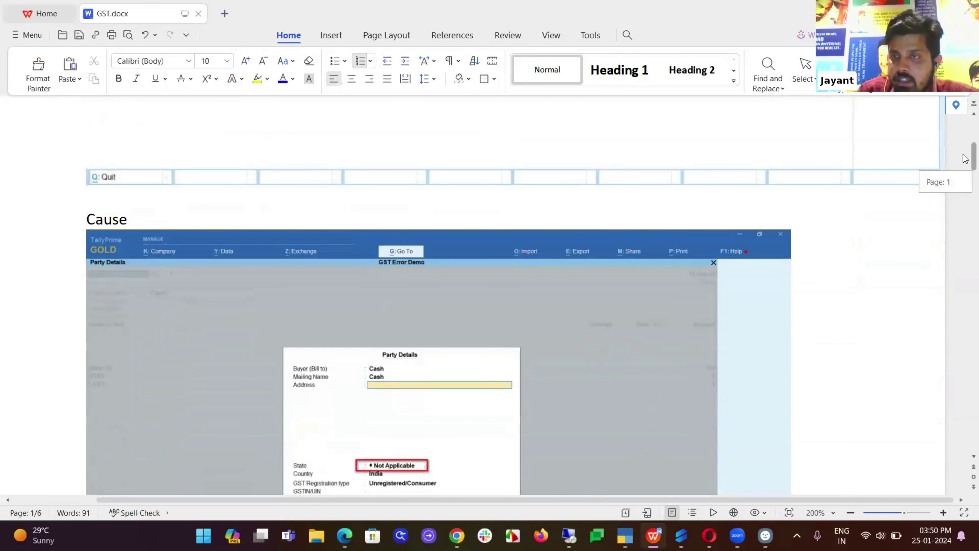
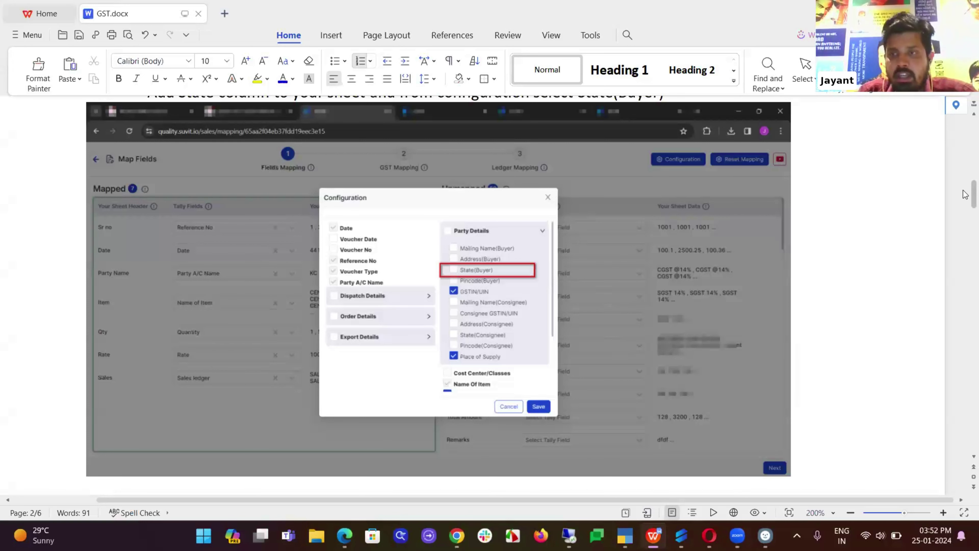
pyautogui.scroll(-8, 965, 194)
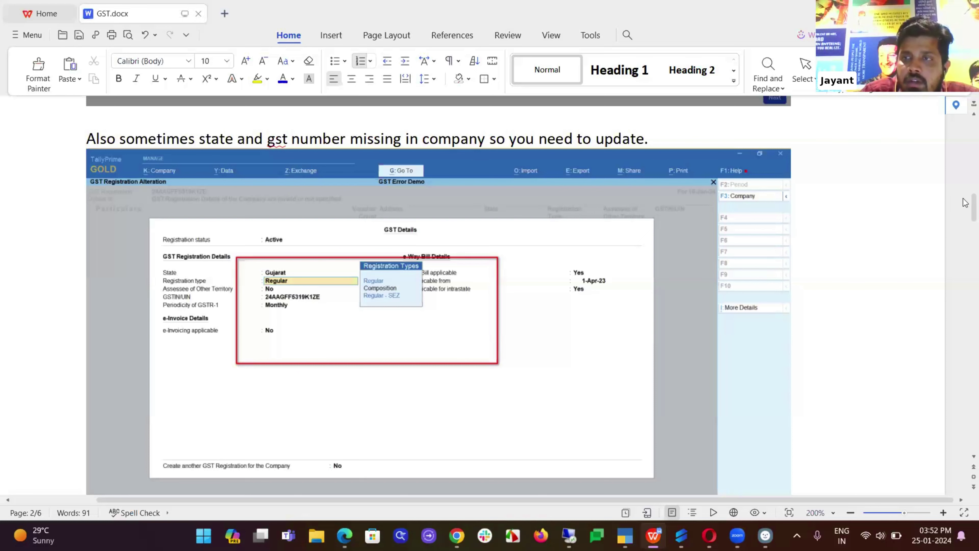
pyautogui.moveTo(966, 205); pyautogui.dragTo(965, 239)
pyautogui.scroll(-3, 965, 234)
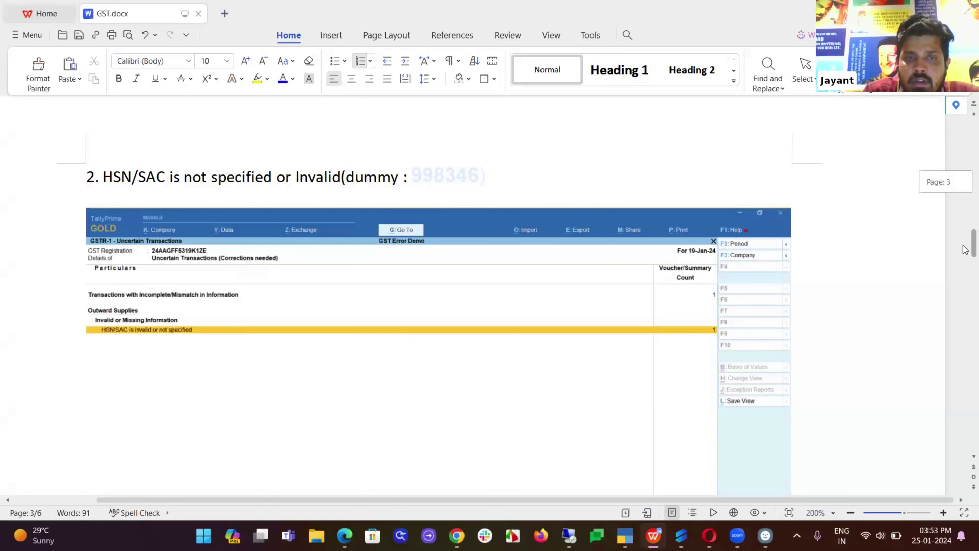
pyautogui.moveTo(965, 249)
pyautogui.mouseDown()
pyautogui.moveTo(965, 289)
pyautogui.moveTo(965, 222)
pyautogui.moveTo(965, 234)
pyautogui.mouseUp()
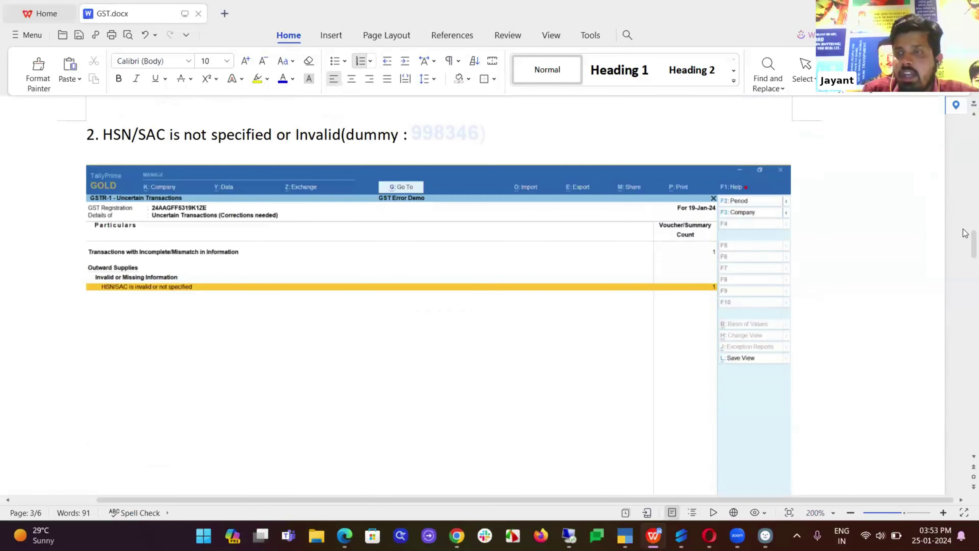
# - Switch to TallyPrime and open the GST reports for the GST Error Demo company
pyautogui.moveTo(625, 536)
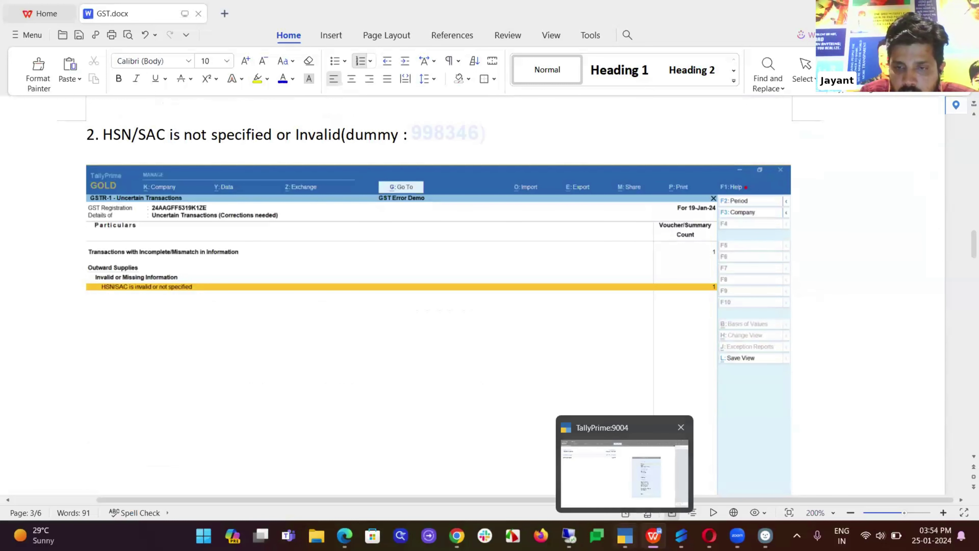
pyautogui.click(624, 474)
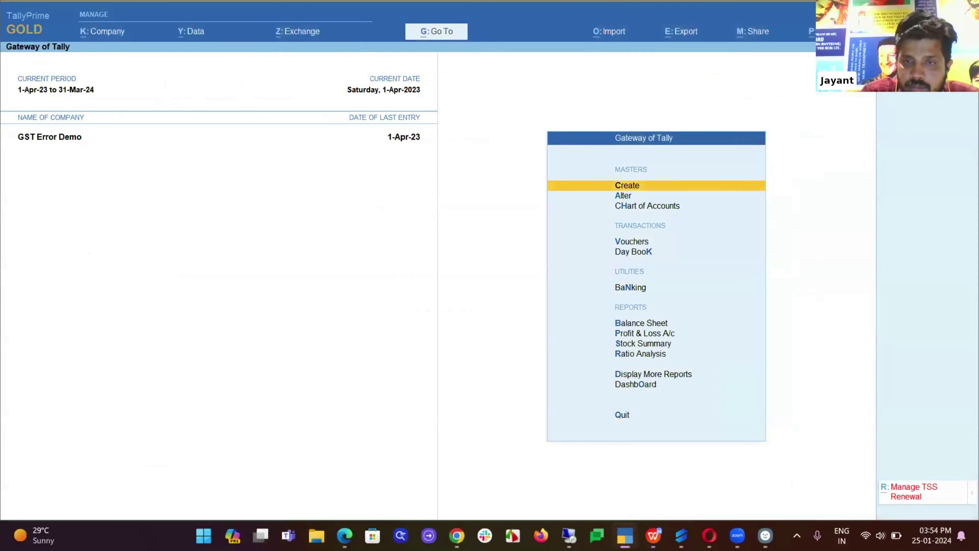
pyautogui.press('Down')
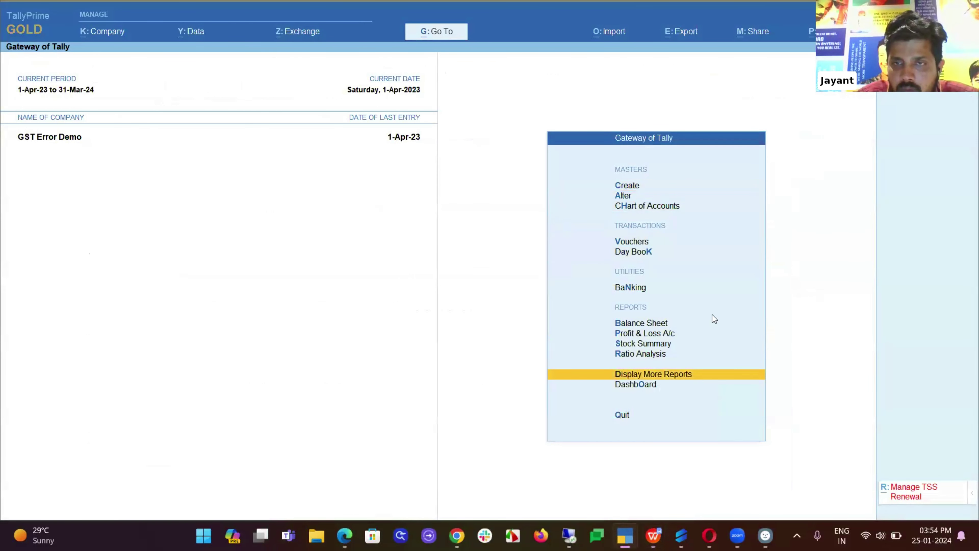
pyautogui.press('Return')
pyautogui.press('Down')
pyautogui.press('Down')
pyautogui.press('Down')
pyautogui.press('Down')
pyautogui.press('Down')
pyautogui.press('Down')
pyautogui.press('Down')
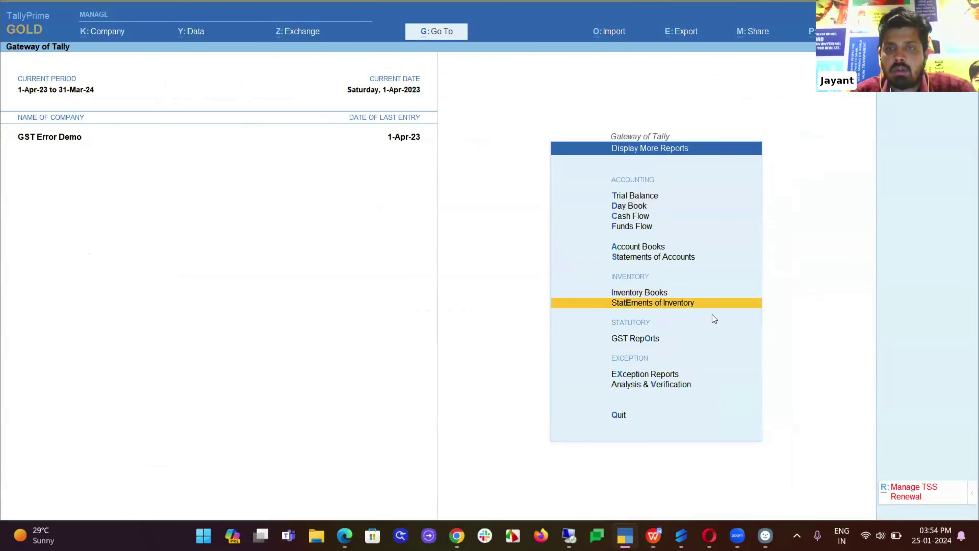
pyautogui.press('Down')
pyautogui.press('Down')
pyautogui.press('Up')
pyautogui.press('Return')
# - Open the uncertain transactions of GSTR-1 and select the entry for invalid or unspecified HSN/SAC
pyautogui.press('Down')
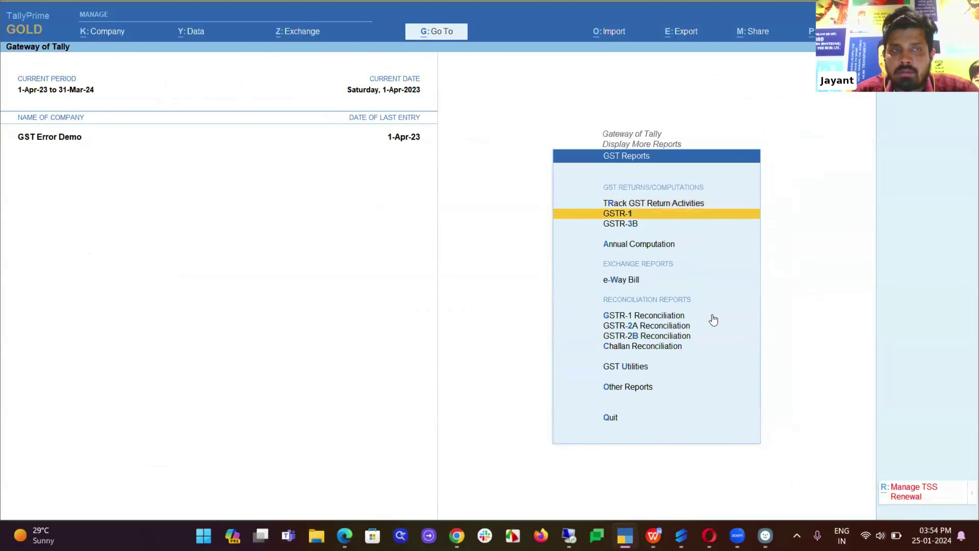
pyautogui.press('Return')
pyautogui.press('Return')
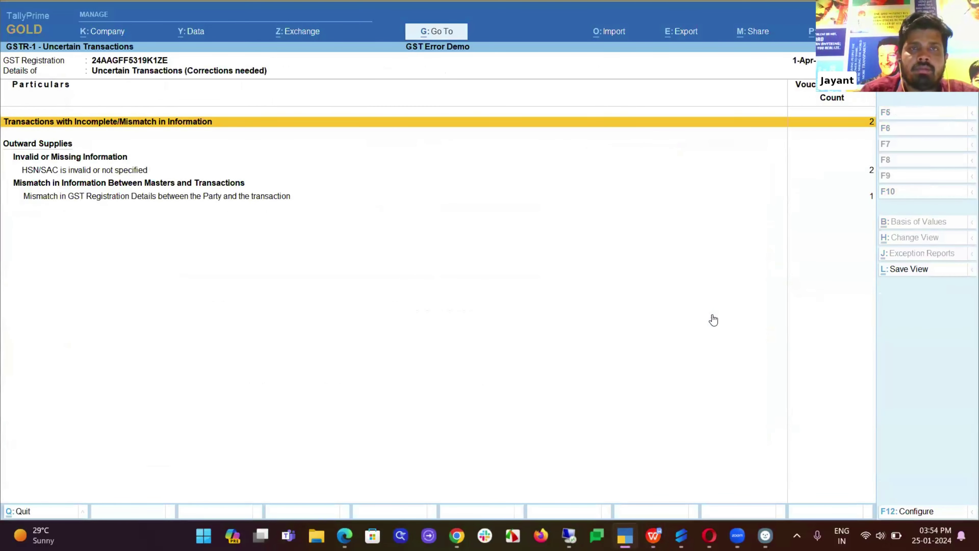
pyautogui.press('Down')
pyautogui.press('Down')
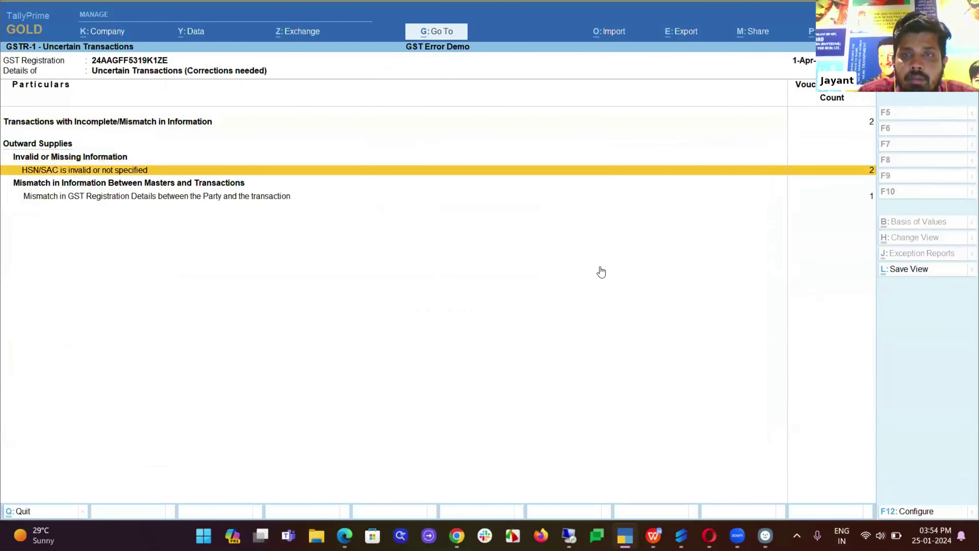
# - View the vouchers behind the invalid HSN/SAC error, first voucher by voucher and then grouped by sales ledger
pyautogui.press('Return')
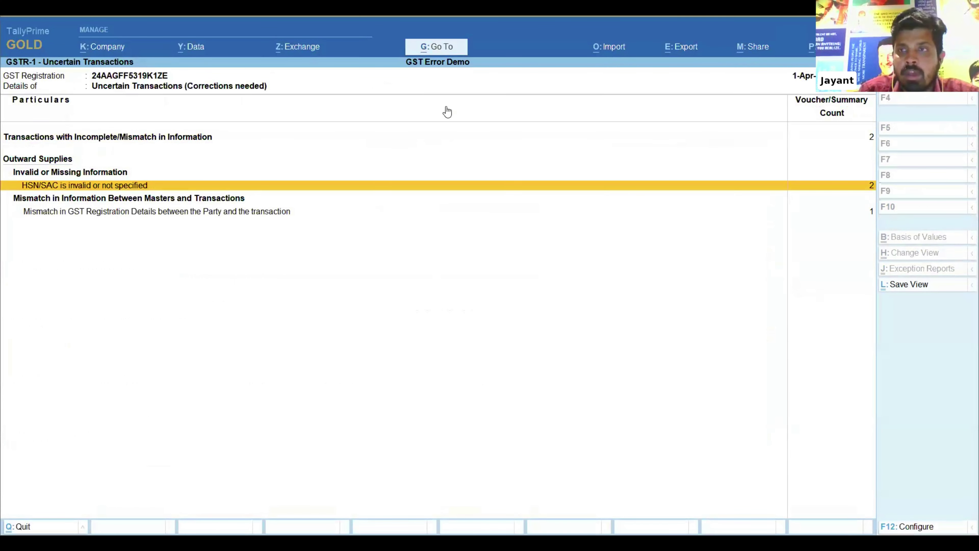
pyautogui.press('Up')
pyautogui.press('Down')
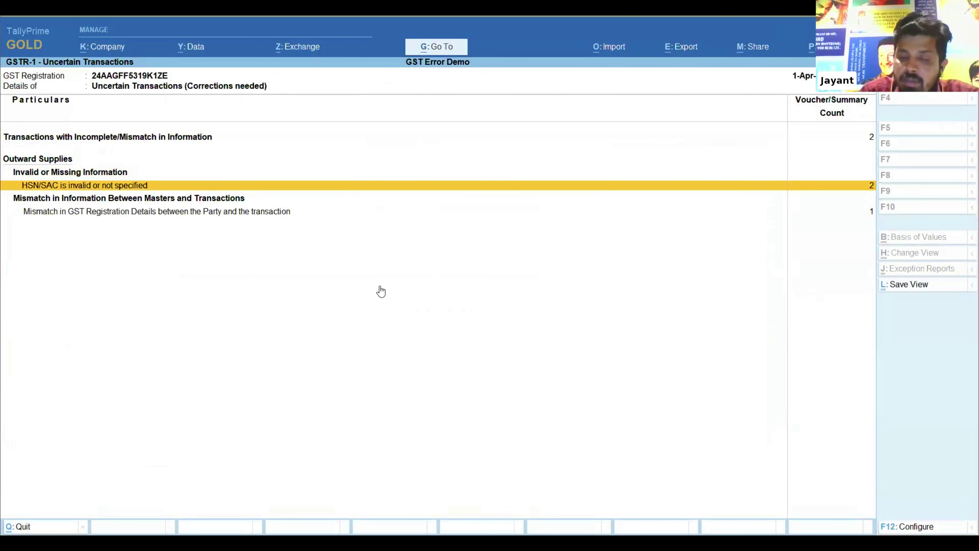
pyautogui.press('Return')
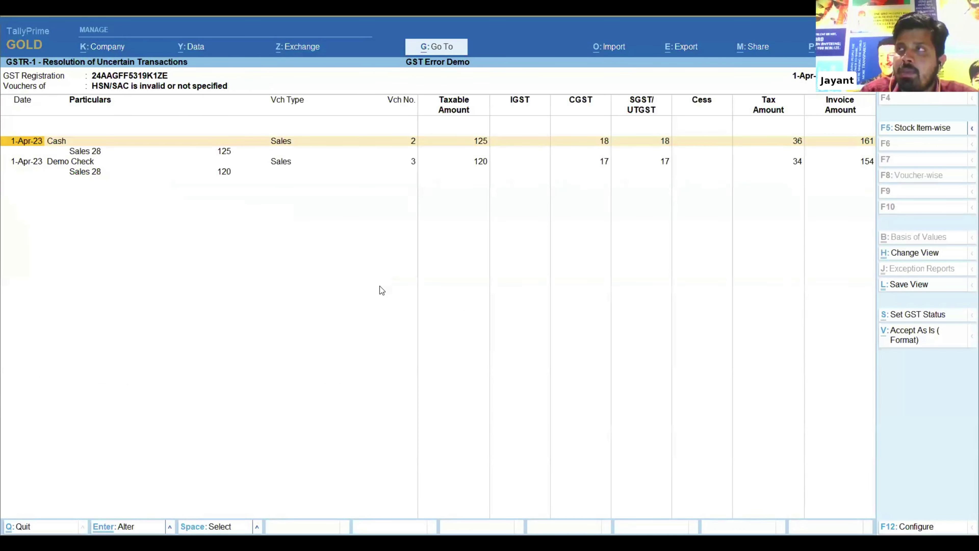
pyautogui.press('ctrl')
pyautogui.press('Escape')
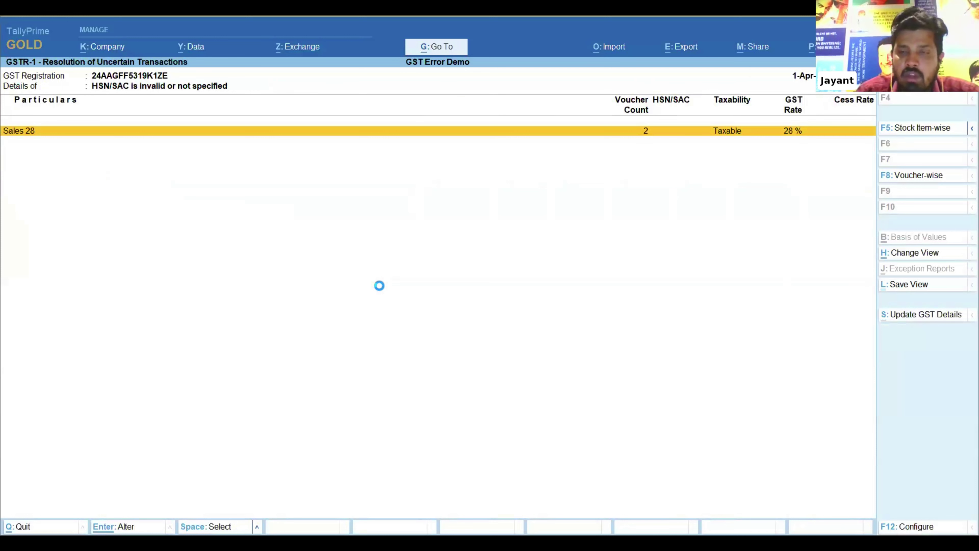
# - Show where the HSN/SAC code is entered when updating the GST details of Sales 28, and quit without saving
pyautogui.hotkey('alt', 's')
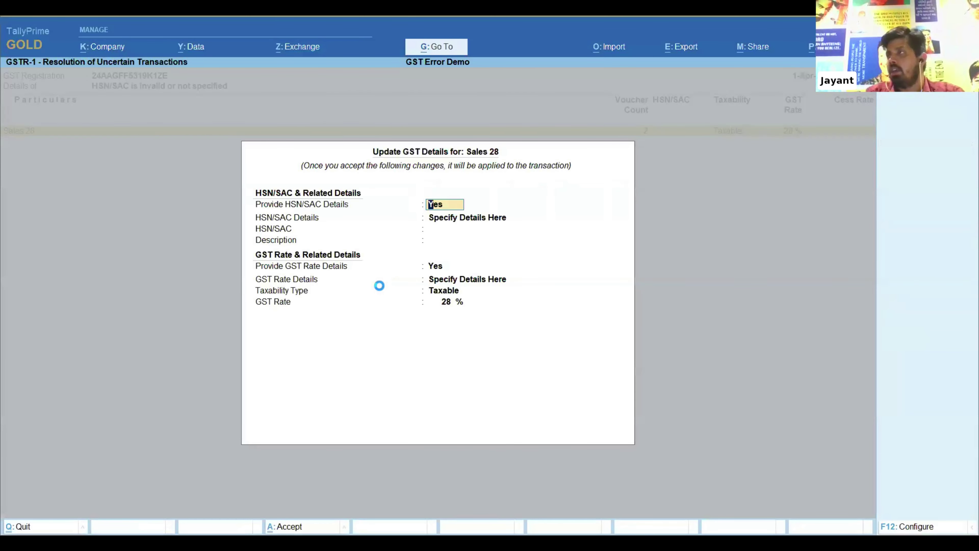
pyautogui.press('Return')
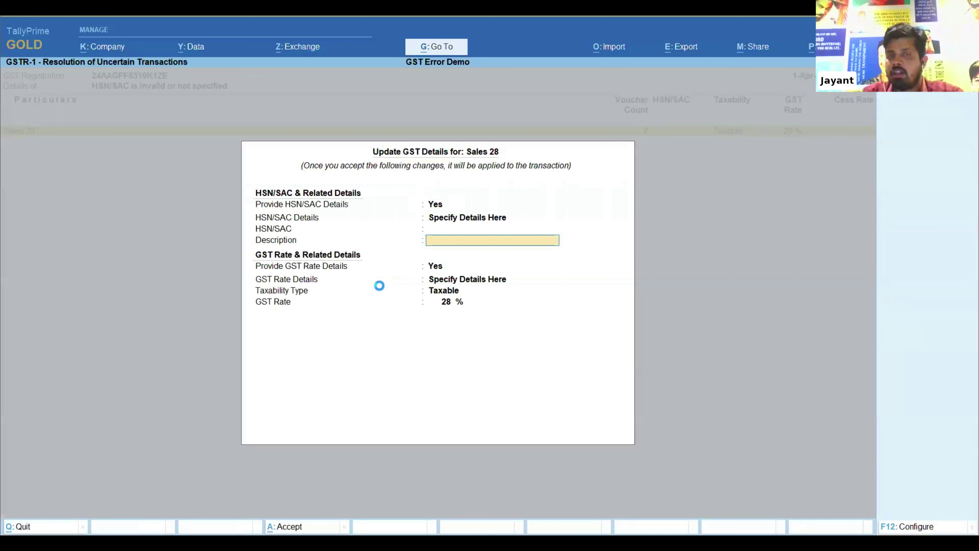
pyautogui.press('BackSpace')
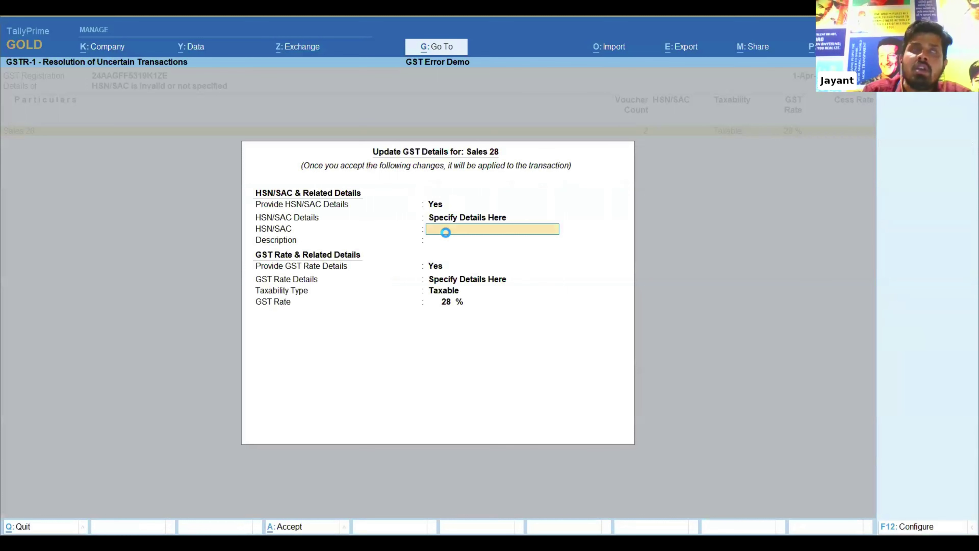
pyautogui.press('Escape')
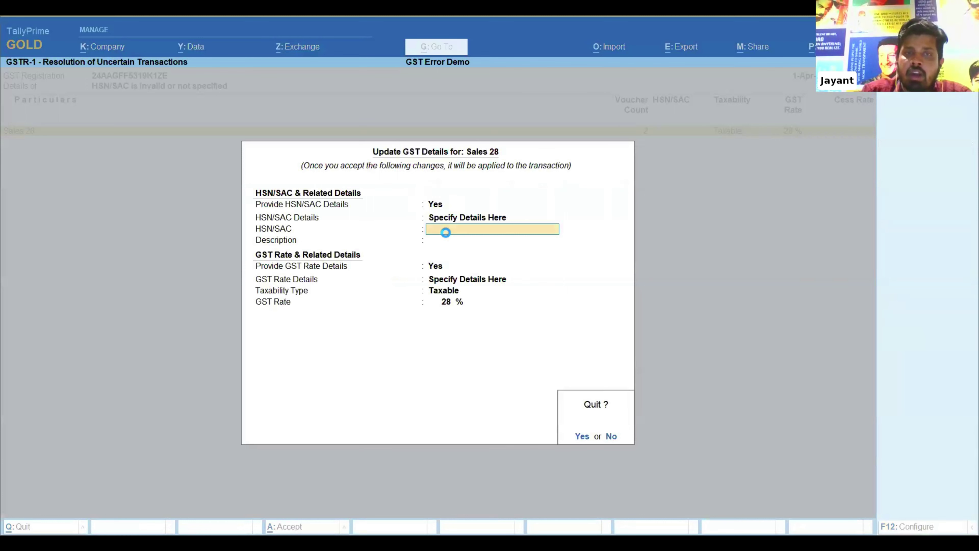
pyautogui.press('Return')
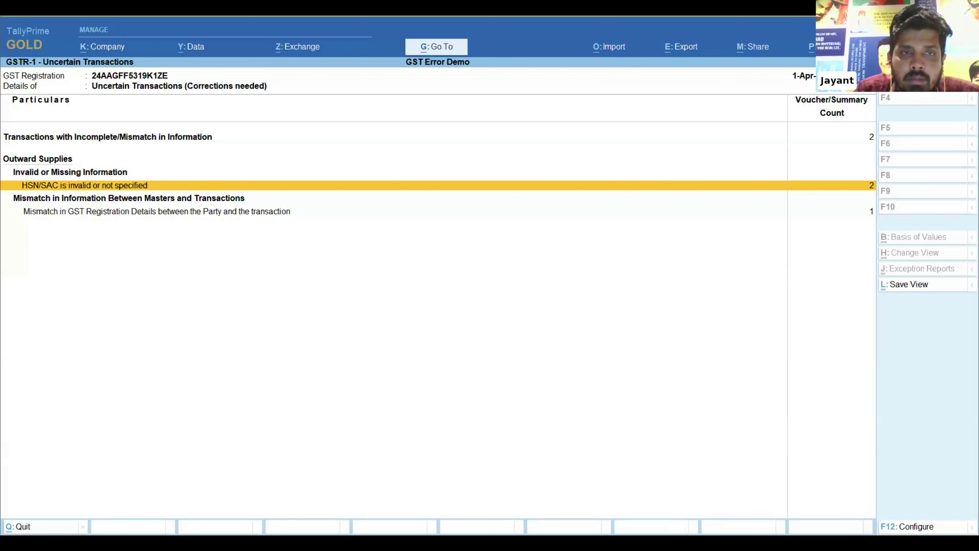
# - Switch to GST.docx in WPS Office and read the cause and solution of the HSN/SAC error
pyautogui.press('Return')
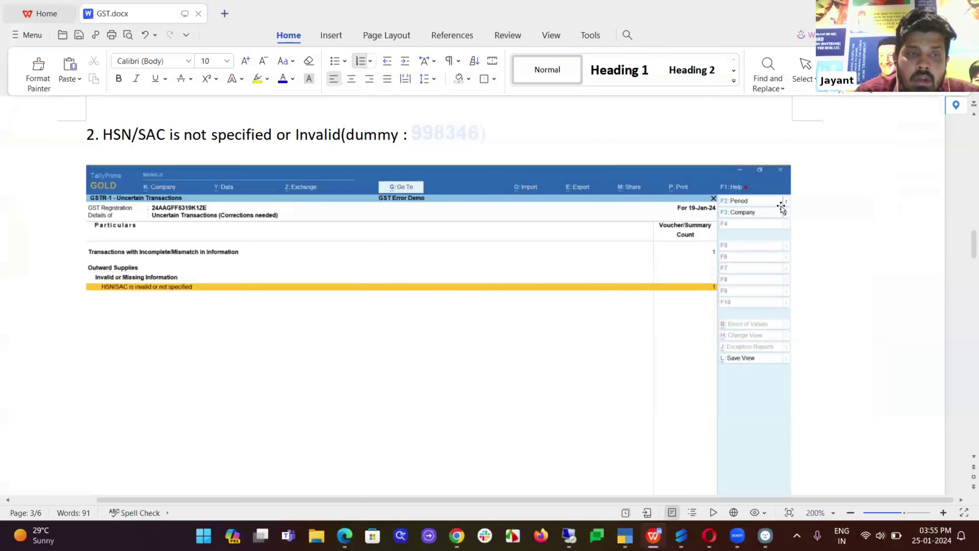
pyautogui.scroll(-2, 792, 188)
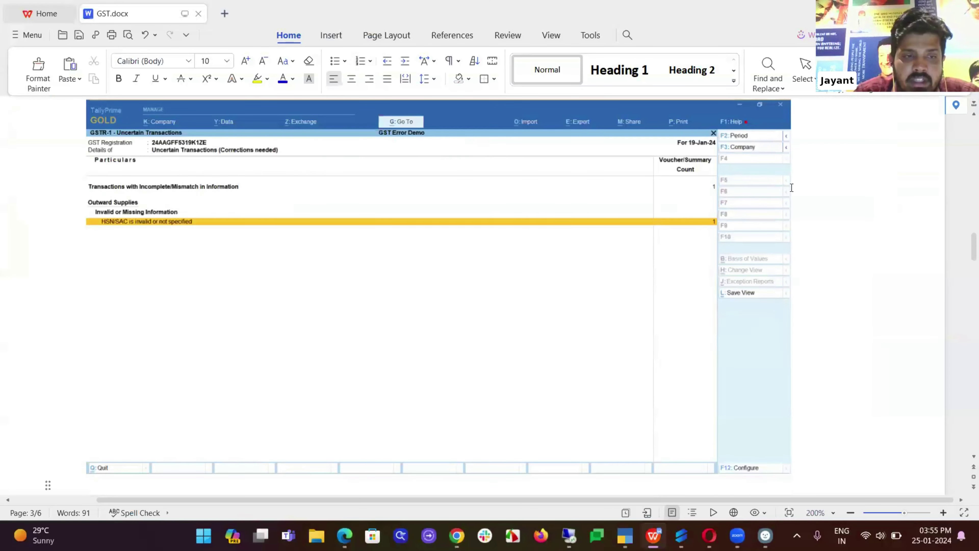
pyautogui.scroll(-15, 792, 188)
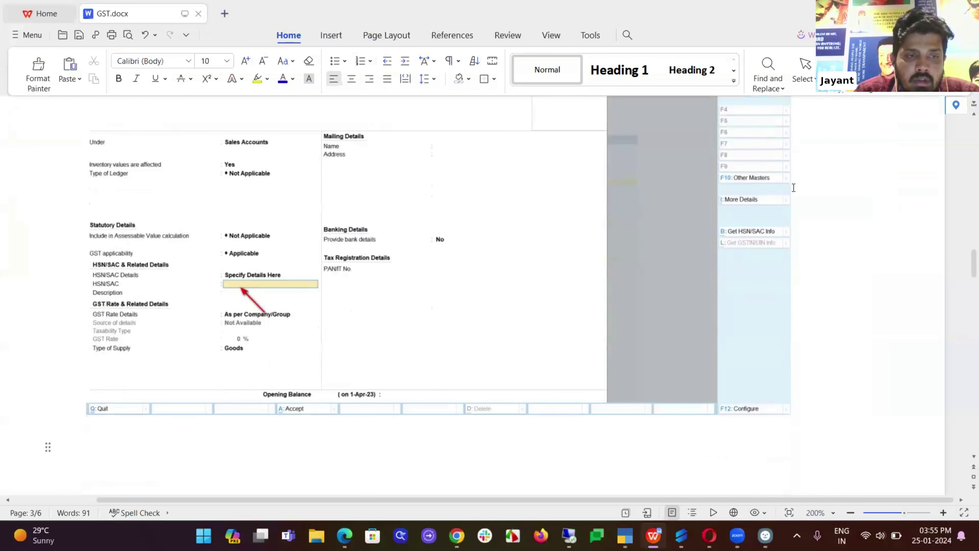
pyautogui.scroll(-12, 794, 187)
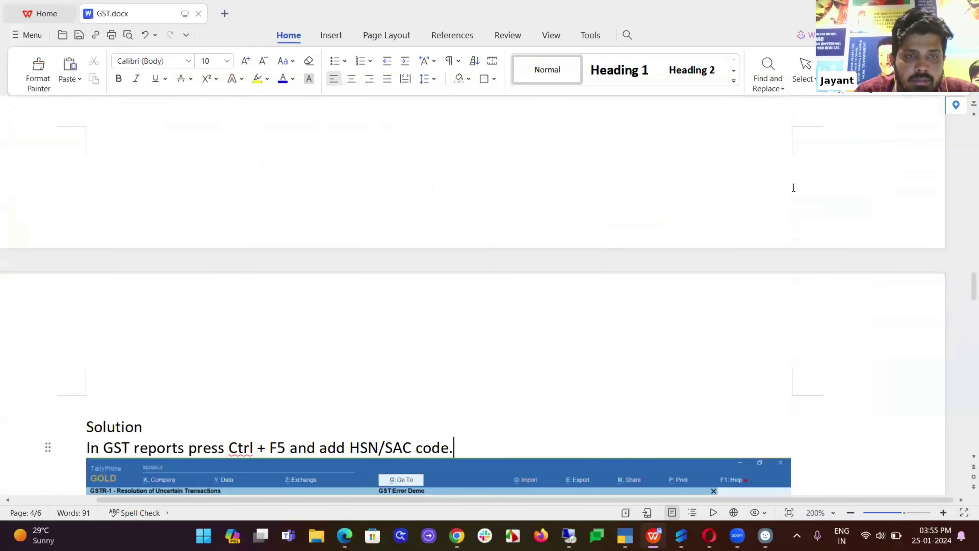
pyautogui.scroll(-9, 794, 188)
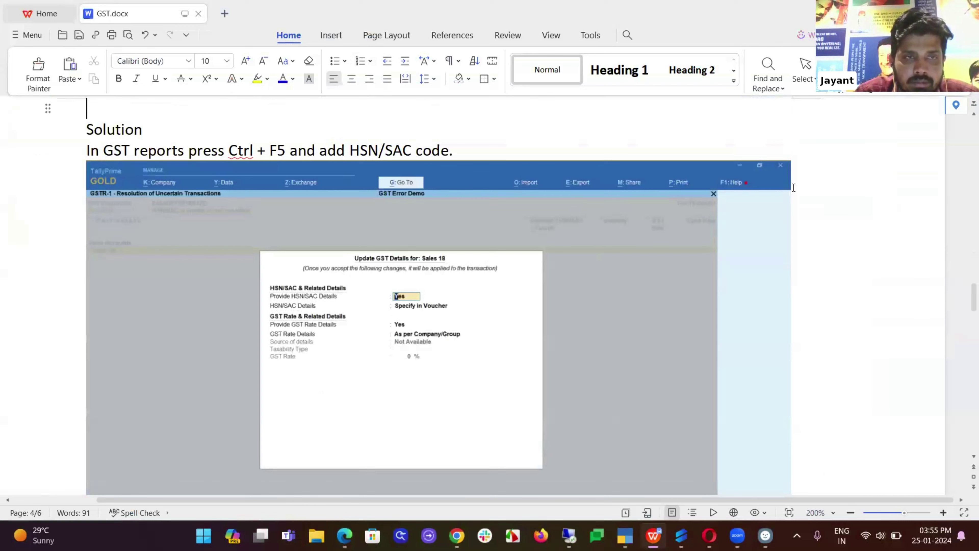
pyautogui.press('Down')
pyautogui.press('Down')
pyautogui.press('Down')
pyautogui.press('Down')
pyautogui.press('Down')
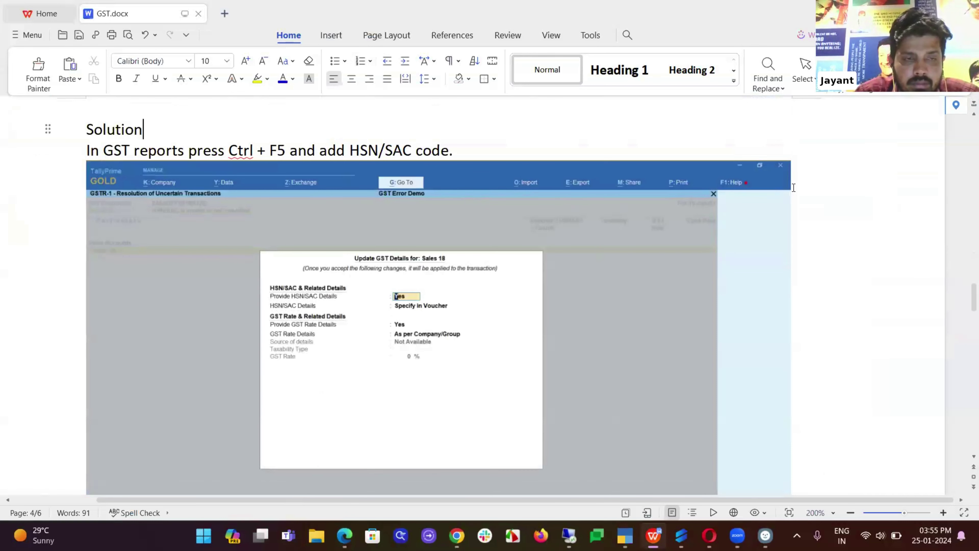
pyautogui.press('Down')
pyautogui.press('Down')
pyautogui.press('Down')
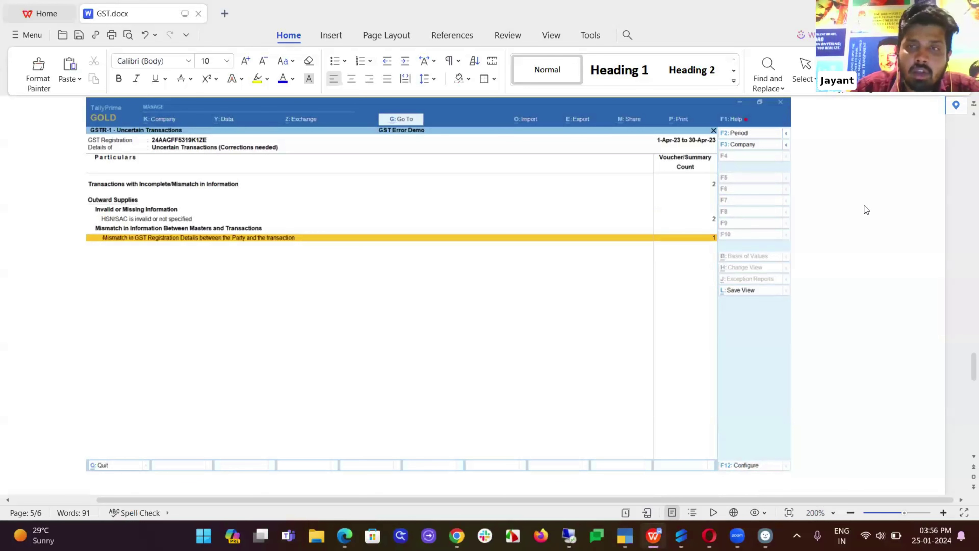
# - Read the error and cause for mismatched GST registration details between the party and the transaction
pyautogui.scroll(-1, 864, 205)
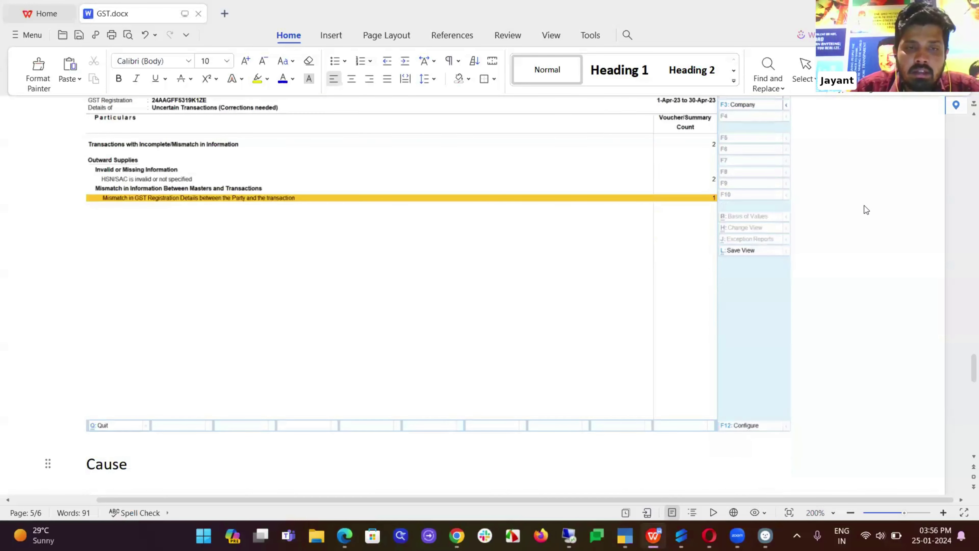
pyautogui.scroll(-10, 864, 206)
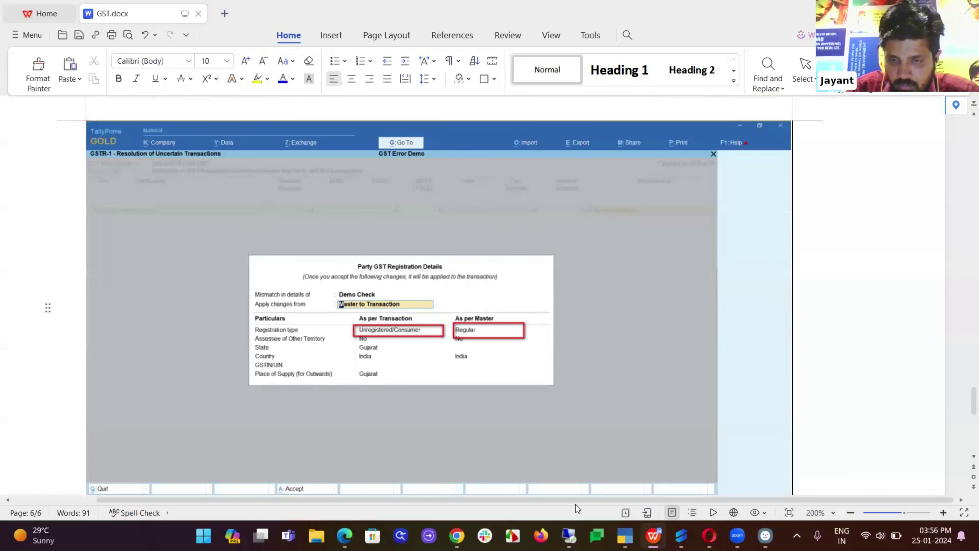
pyautogui.scroll(10, 577, 509)
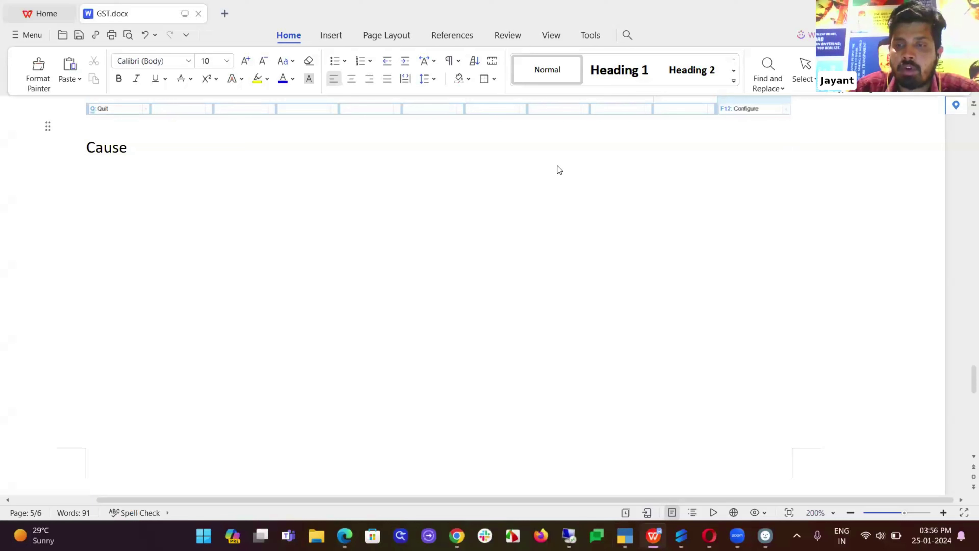
# - In TallyPrime, resolve the GST registration mismatch of the Demo Check sales voucher by applying the details from Master to Transaction
pyautogui.hotkey('alt', 'Tab')
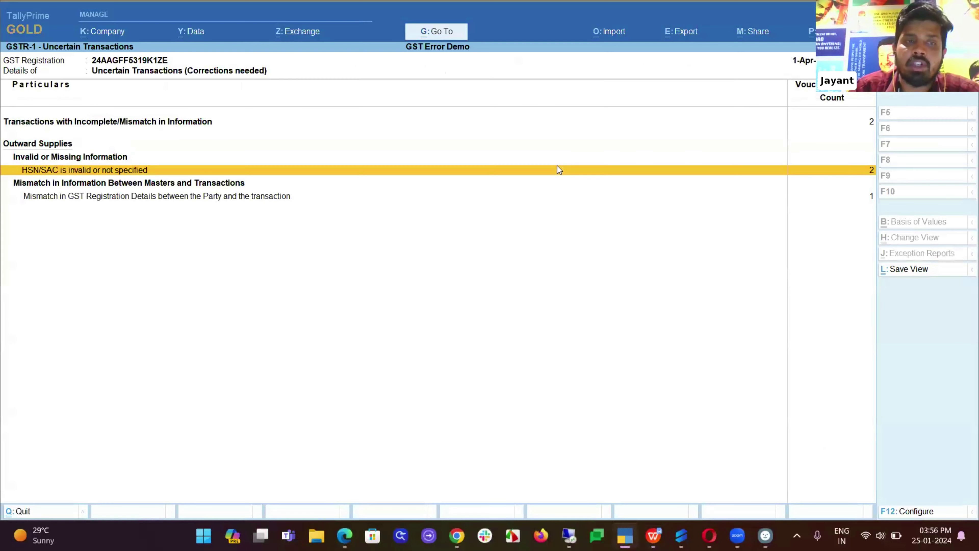
pyautogui.click(155, 217)
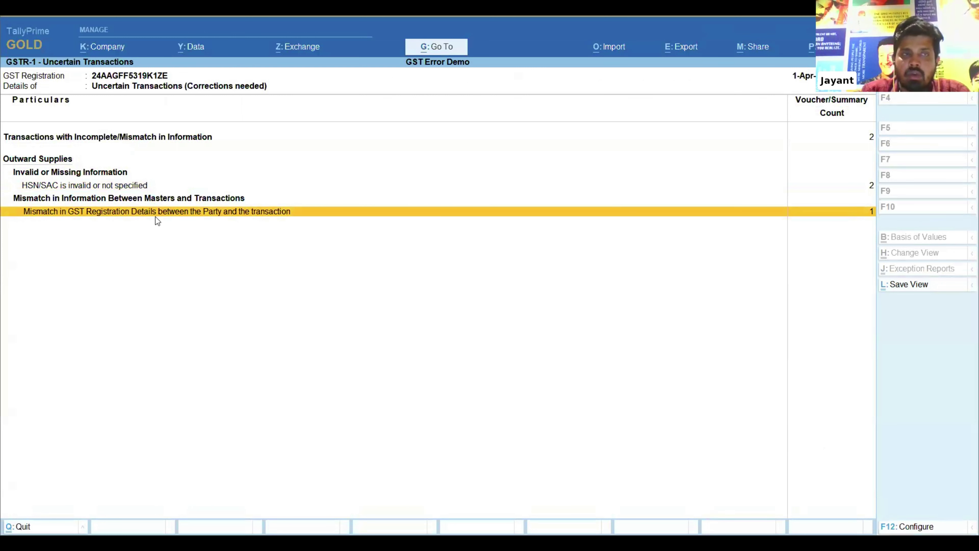
pyautogui.click(156, 213)
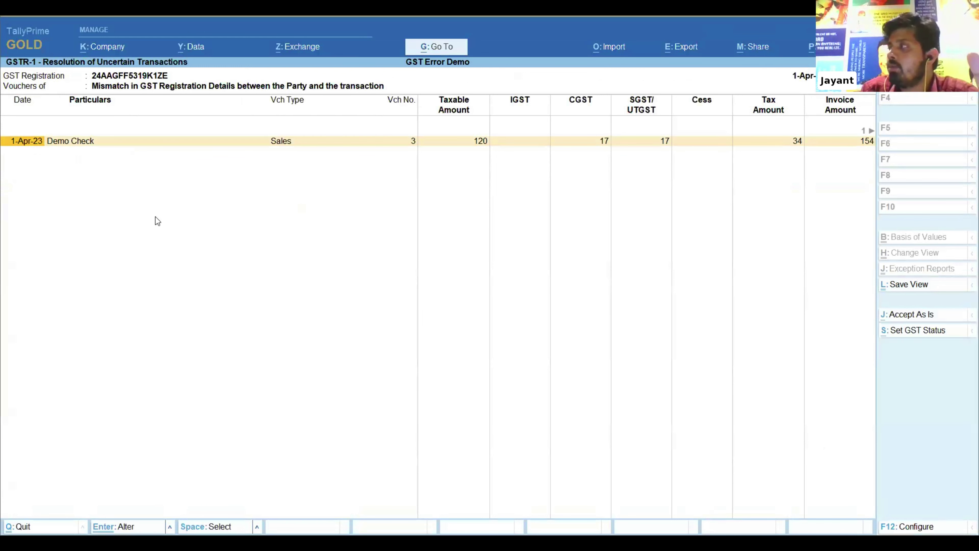
pyautogui.press('Right')
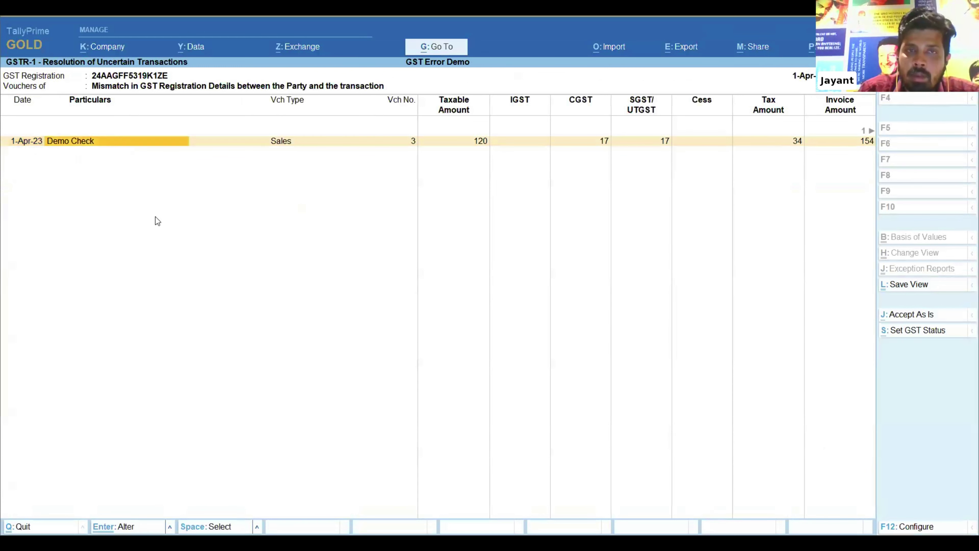
pyautogui.press('Return')
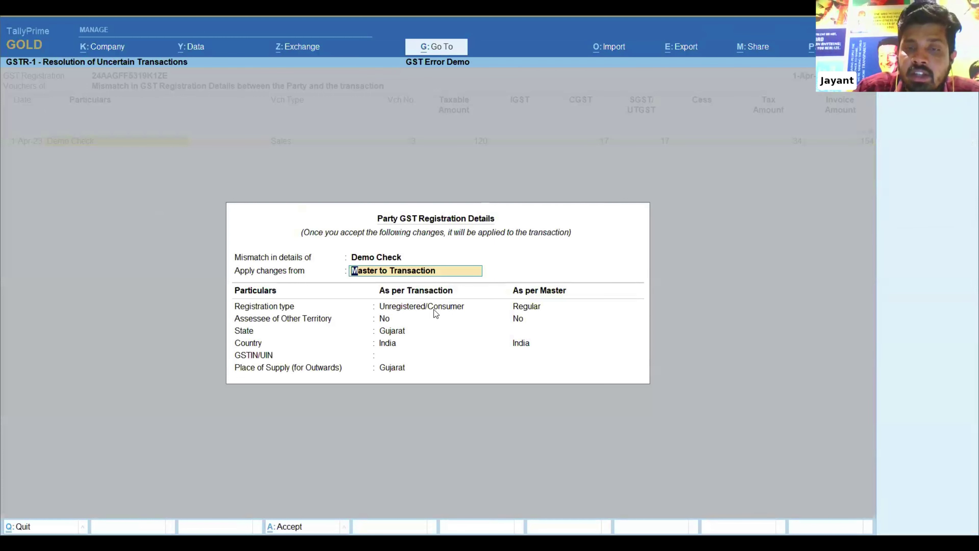
pyautogui.press('Return')
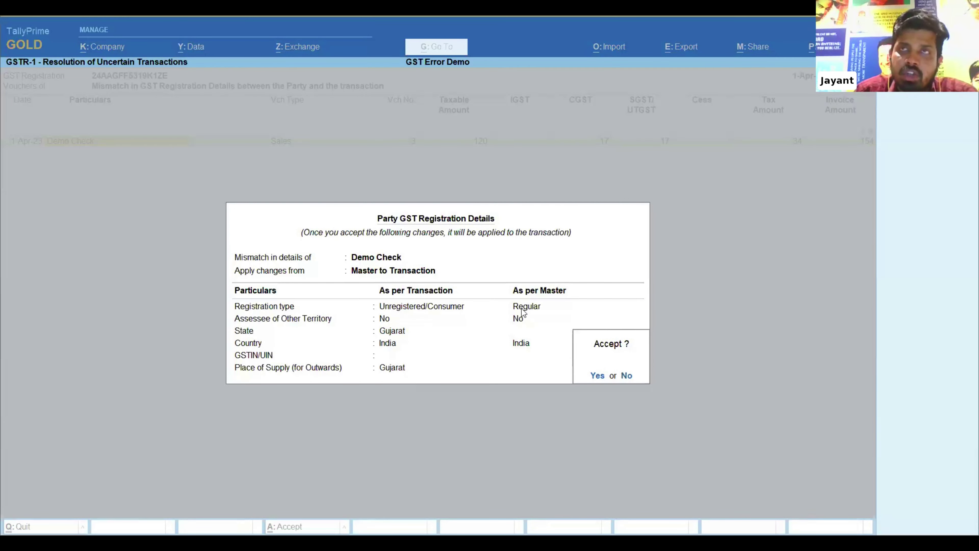
pyautogui.click(587, 373)
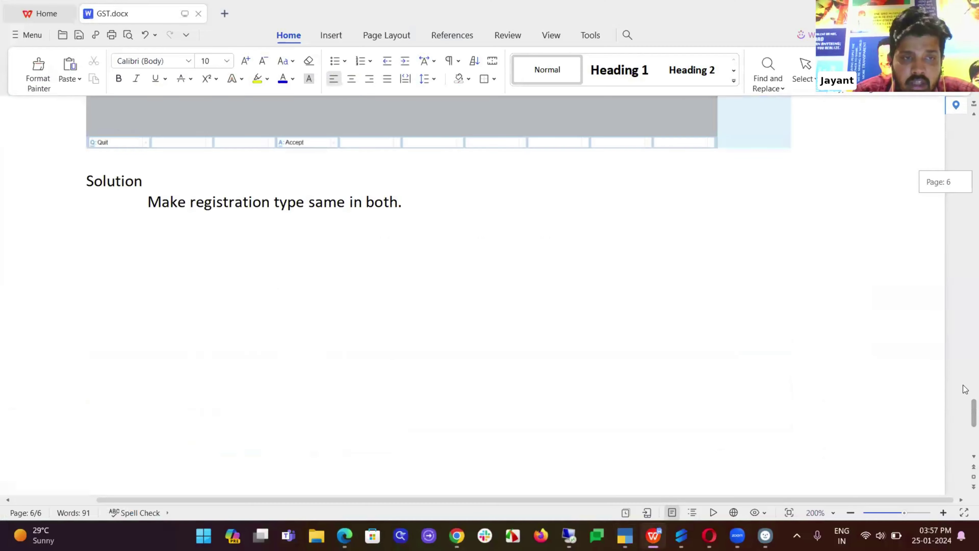
# - Review the registration mismatch section in GST.docx and return to the mismatch resolution report in TallyPrime
pyautogui.scroll(-5, 965, 389)
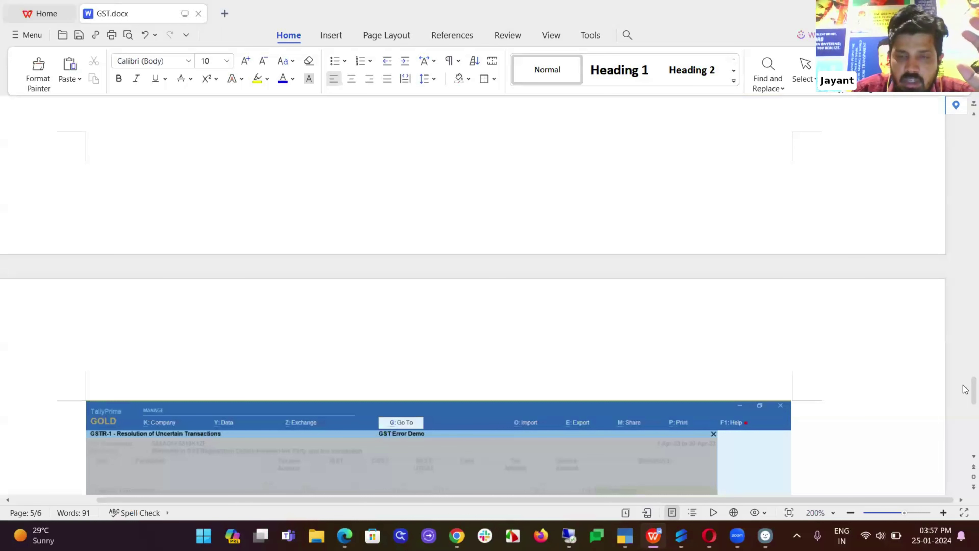
pyautogui.click(625, 534)
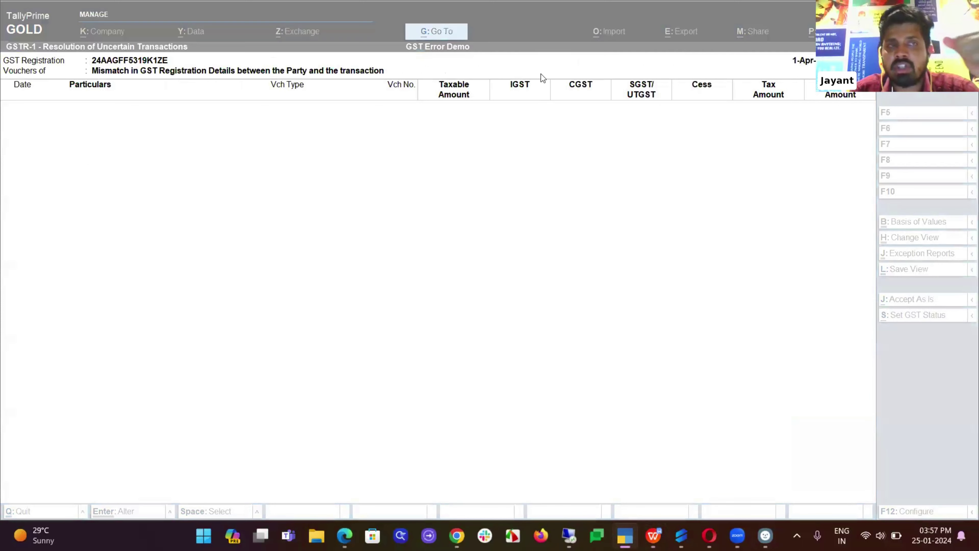
# - Close the GSTR-1 reports back to the Gateway of Tally and highlight the option for altering masters
pyautogui.press('Escape')
pyautogui.press('Escape')
pyautogui.press('Escape')
pyautogui.press('Escape')
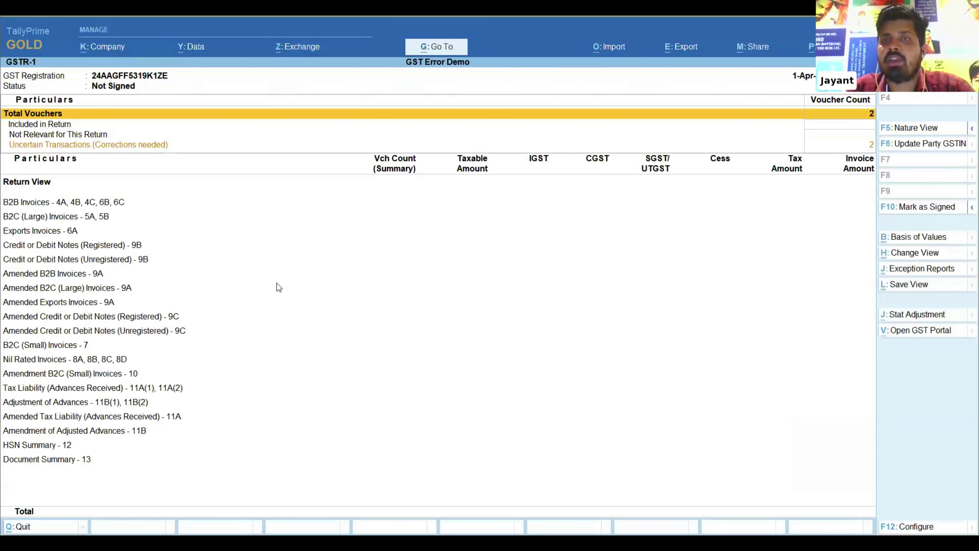
pyautogui.press('Escape')
pyautogui.press('Up')
pyautogui.press('Up')
pyautogui.press('Up')
pyautogui.press('Up')
pyautogui.press('Up')
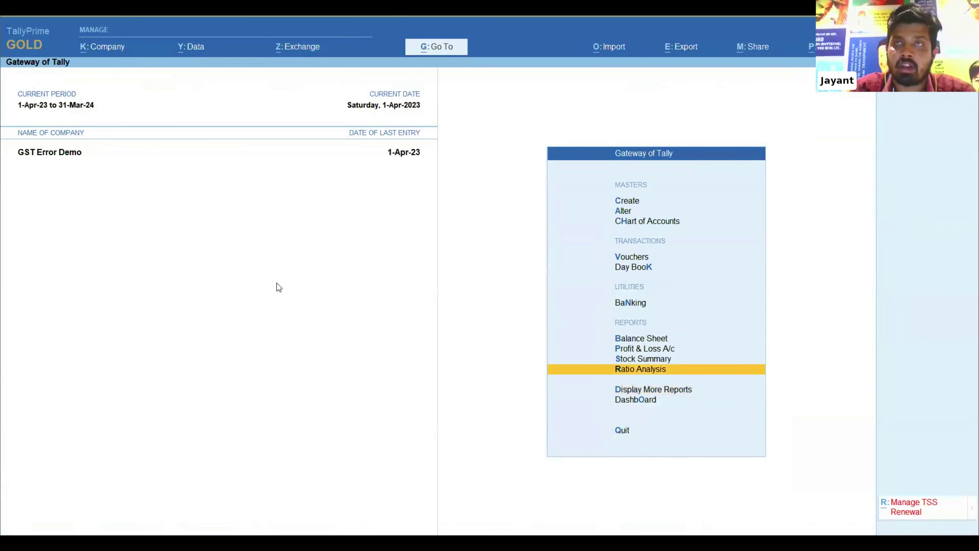
pyautogui.press('Up')
pyautogui.press('Up')
pyautogui.press('Up')
pyautogui.press('Up')
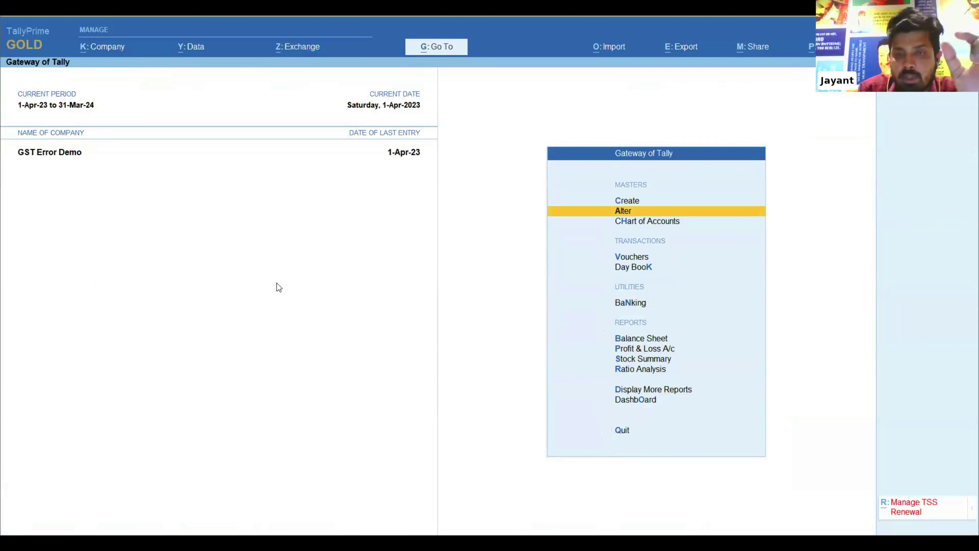
pyautogui.press('Return')
pyautogui.press('Down')
pyautogui.press('Down')
pyautogui.press('Down')
pyautogui.press('Escape')
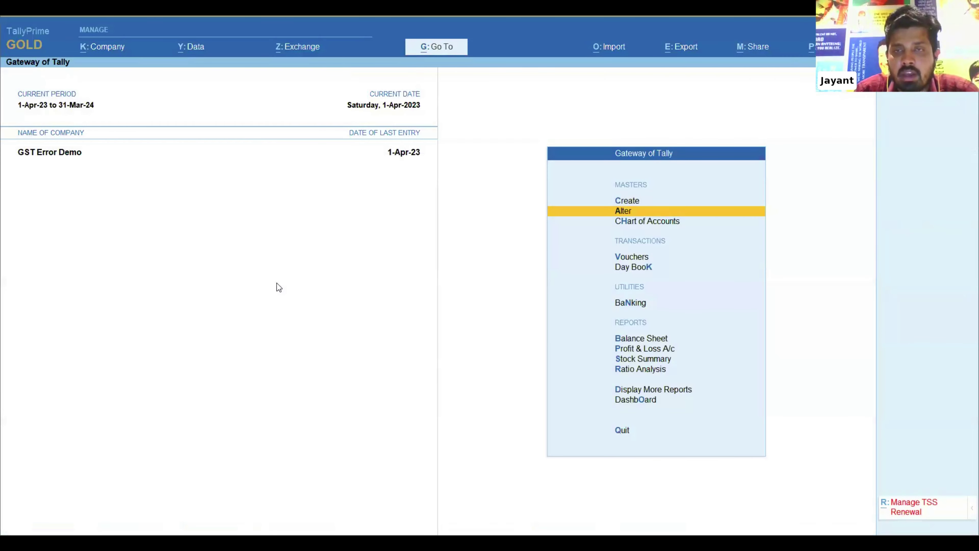
# - Open the SGST 9 ledger for alteration and go to its percentage of calculation
pyautogui.press('Return')
pyautogui.press('Down')
pyautogui.press('Return')
pyautogui.write('Sg')
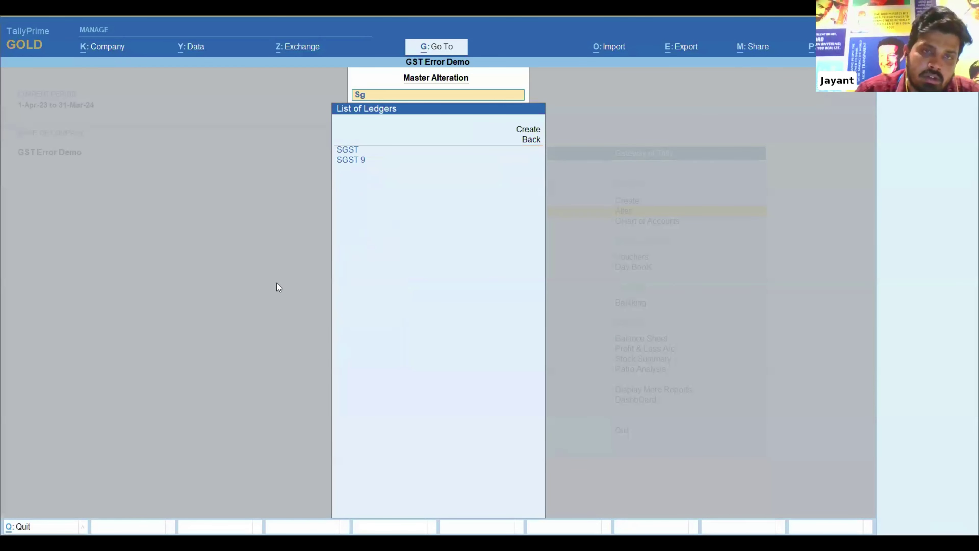
pyautogui.press('Down')
pyautogui.press('Return')
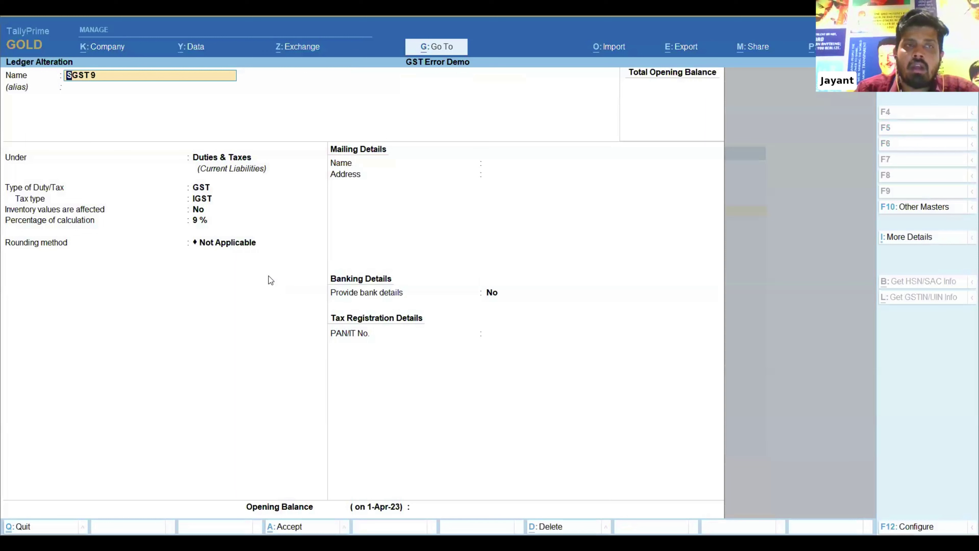
pyautogui.click(199, 222)
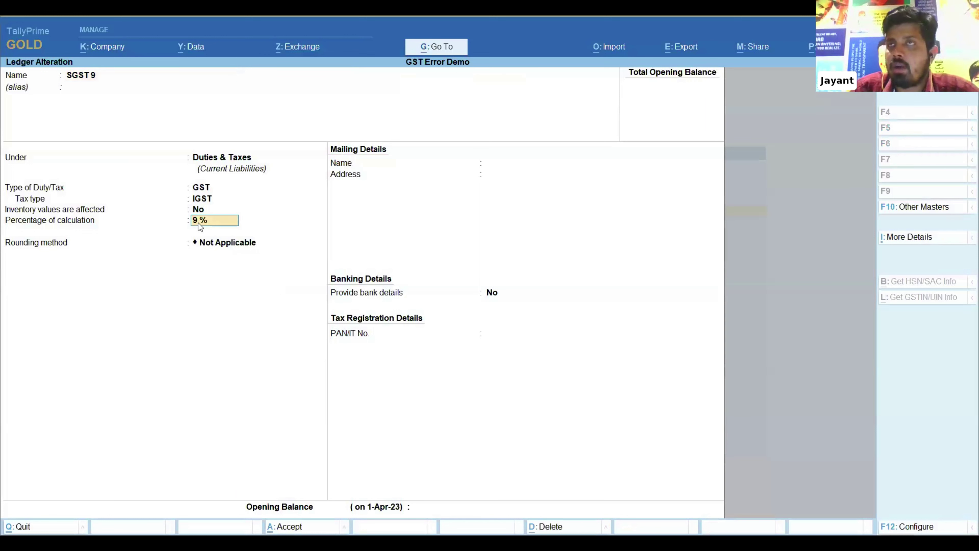